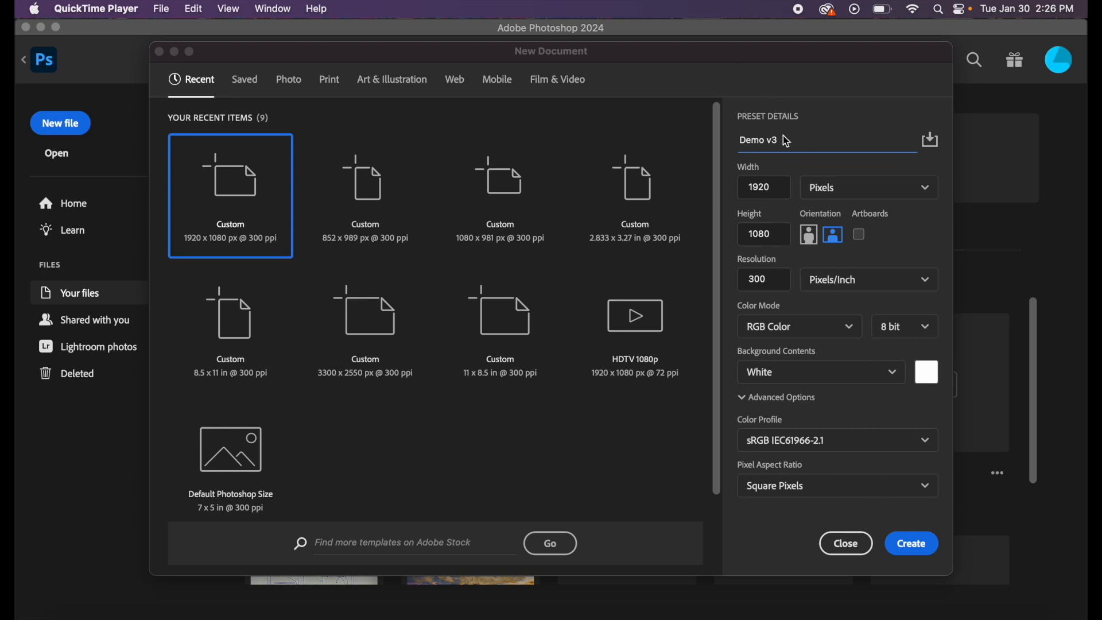
Create the 1920 x 1080 px, 300 ppi document "Demo v3" and unlock its background layer
{"action": "left_click", "coordinate": [919, 550]}
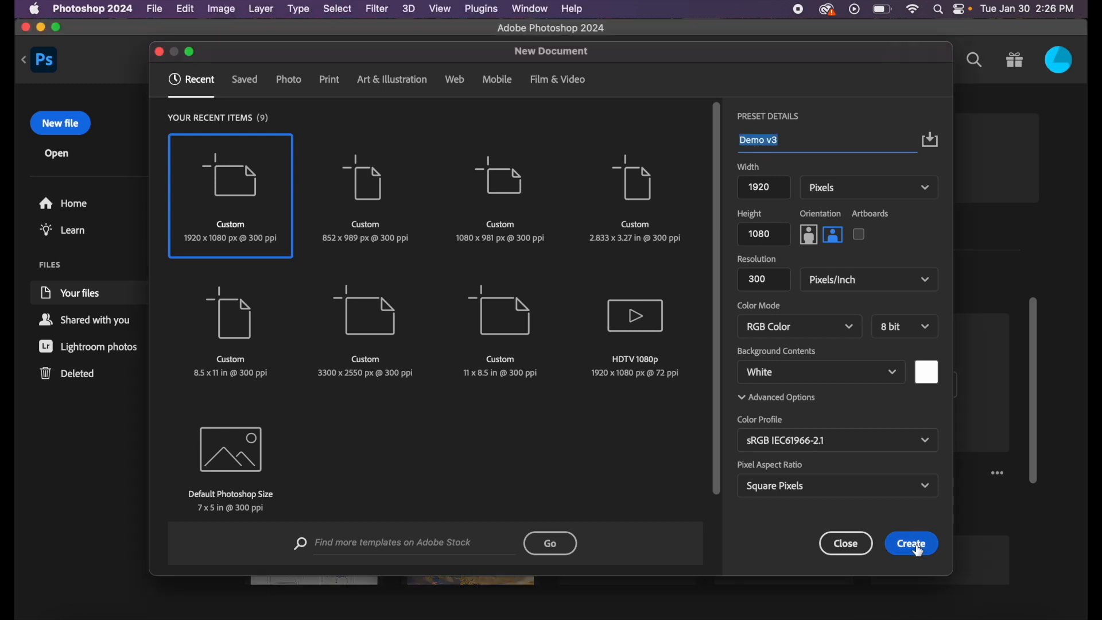
{"action": "left_click", "coordinate": [918, 547]}
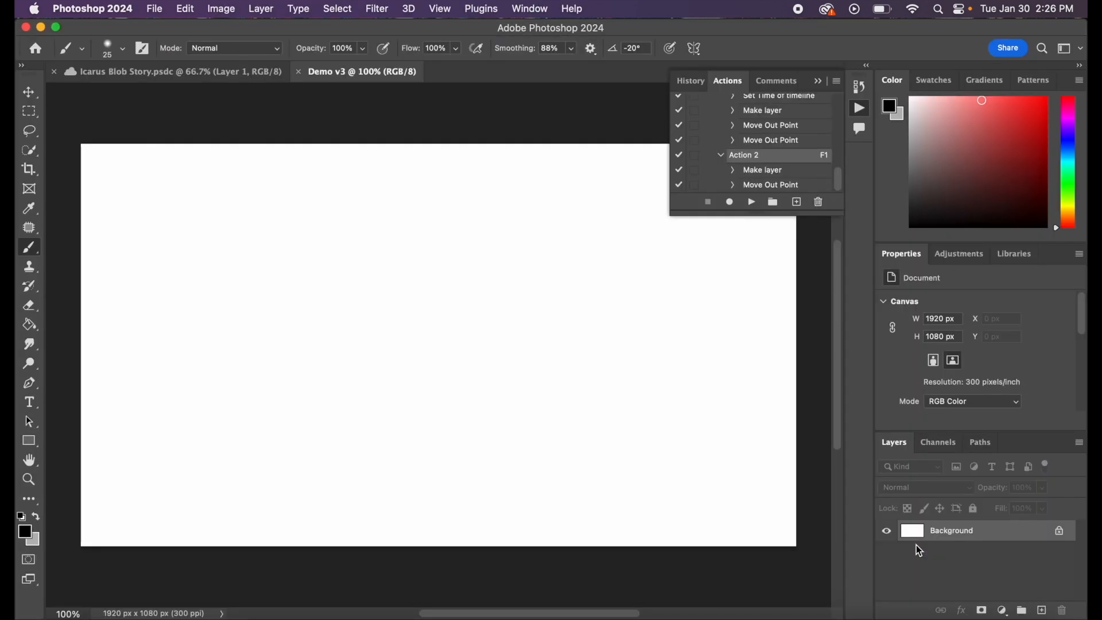
{"action": "left_click", "coordinate": [818, 83]}
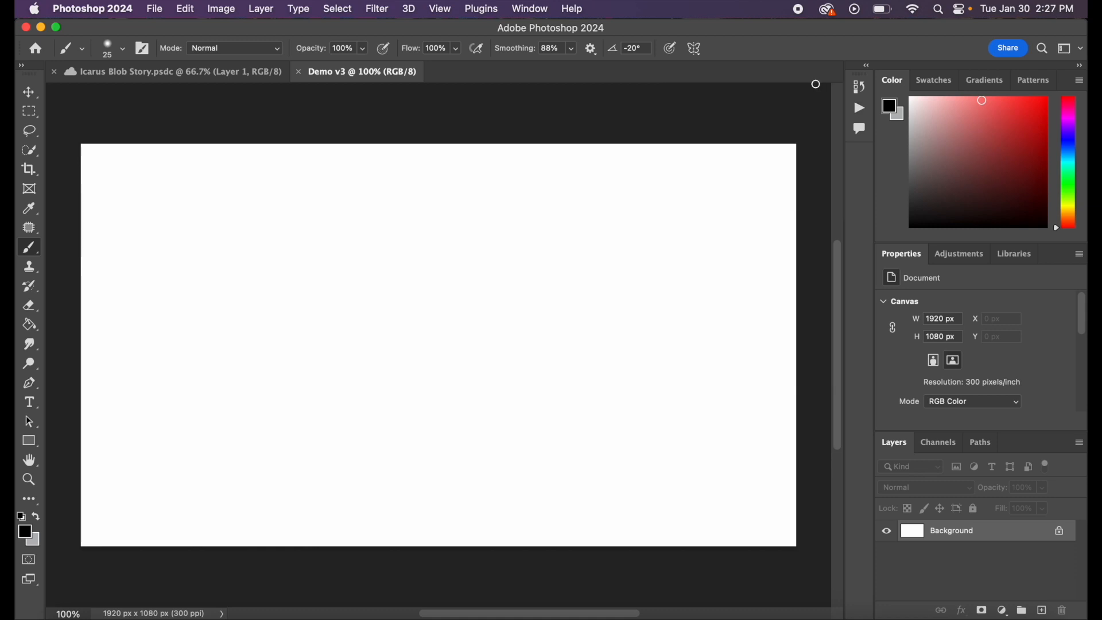
{"action": "left_click", "coordinate": [1064, 539]}
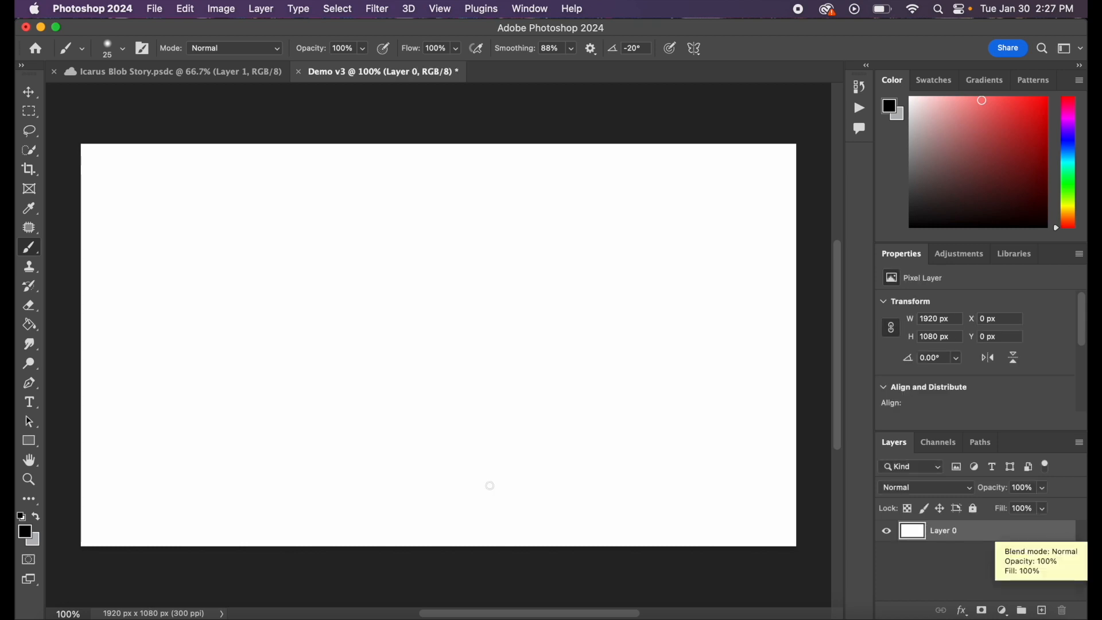
Set the background colour to the near-white #eff0f1
{"action": "left_click", "coordinate": [34, 541]}
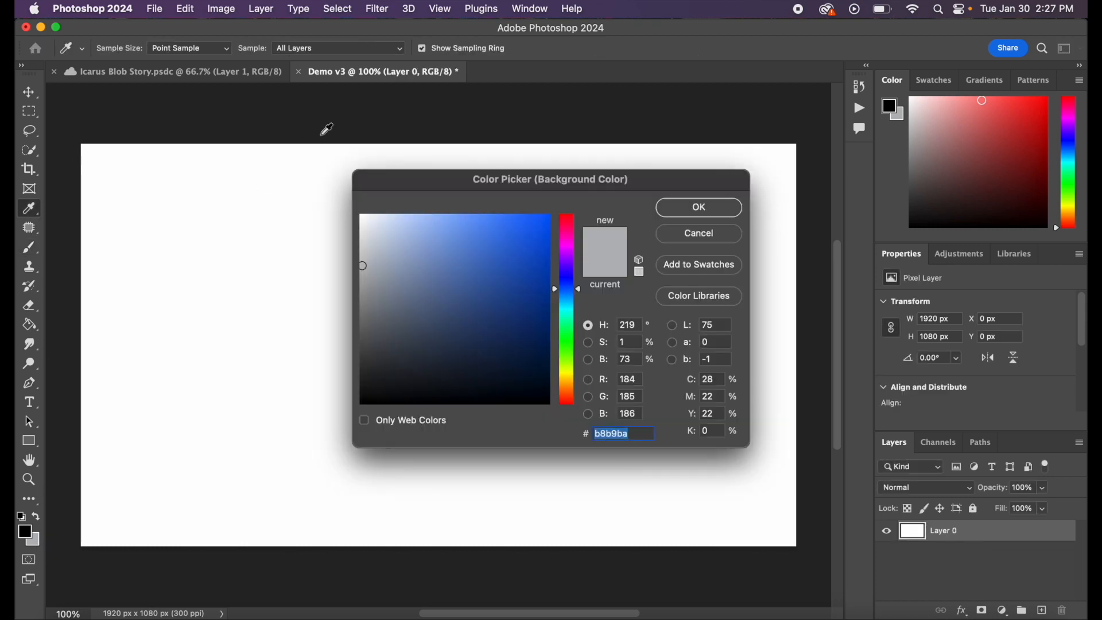
{"action": "left_click", "coordinate": [365, 226]}
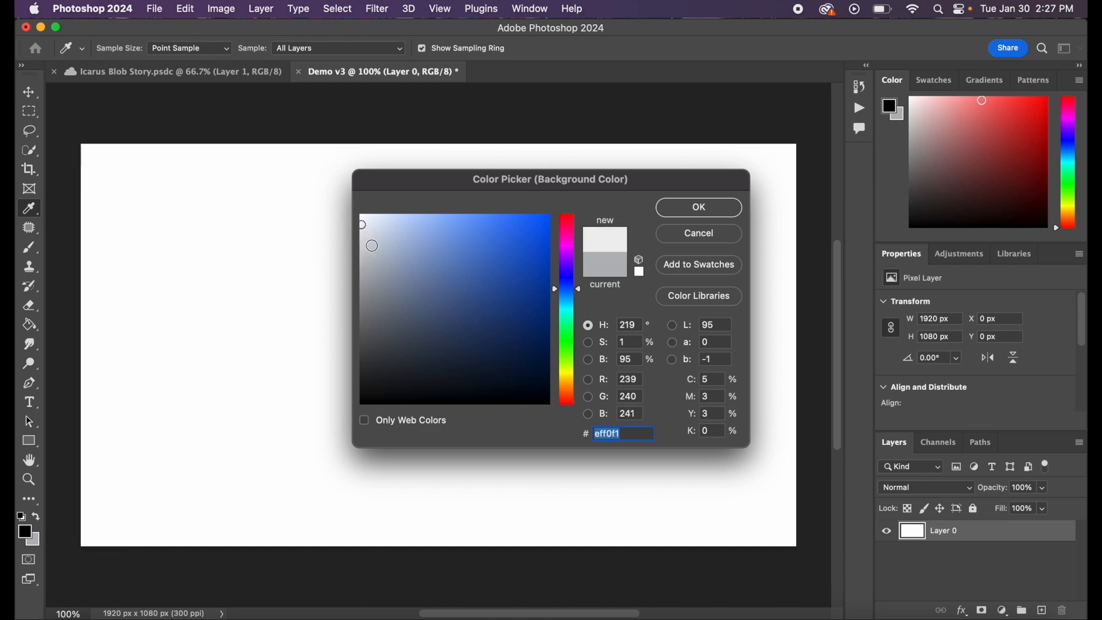
{"action": "left_click", "coordinate": [681, 208]}
{"action": "key", "text": "b"}
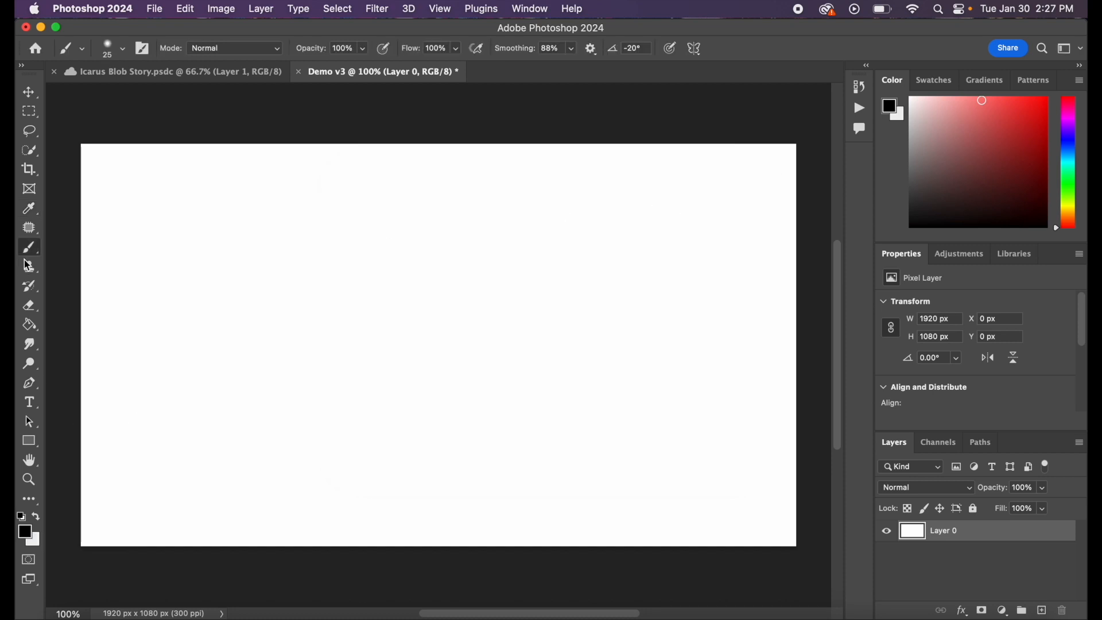
{"action": "left_click", "coordinate": [30, 325]}
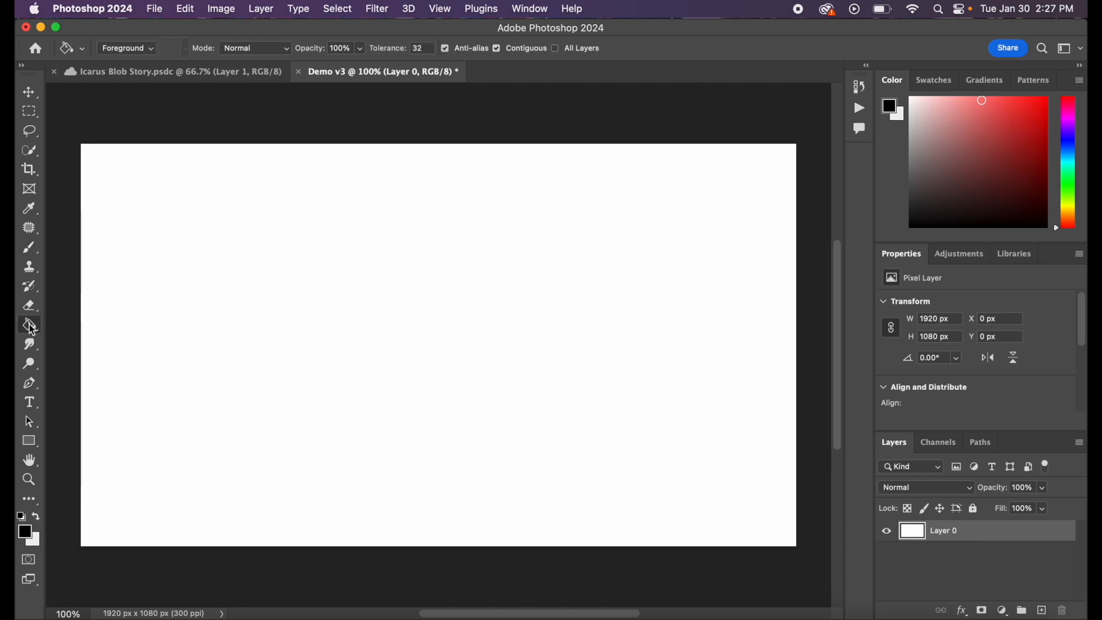
{"action": "left_click", "coordinate": [296, 295]}
{"action": "key", "text": "super+z"}
Fill Layer 0 with the light grey foreground colour #e0dede and add a new empty layer above it
{"action": "left_click", "coordinate": [28, 531]}
{"action": "left_click_drag", "start_coordinate": [379, 230], "coordinate": [363, 226]}
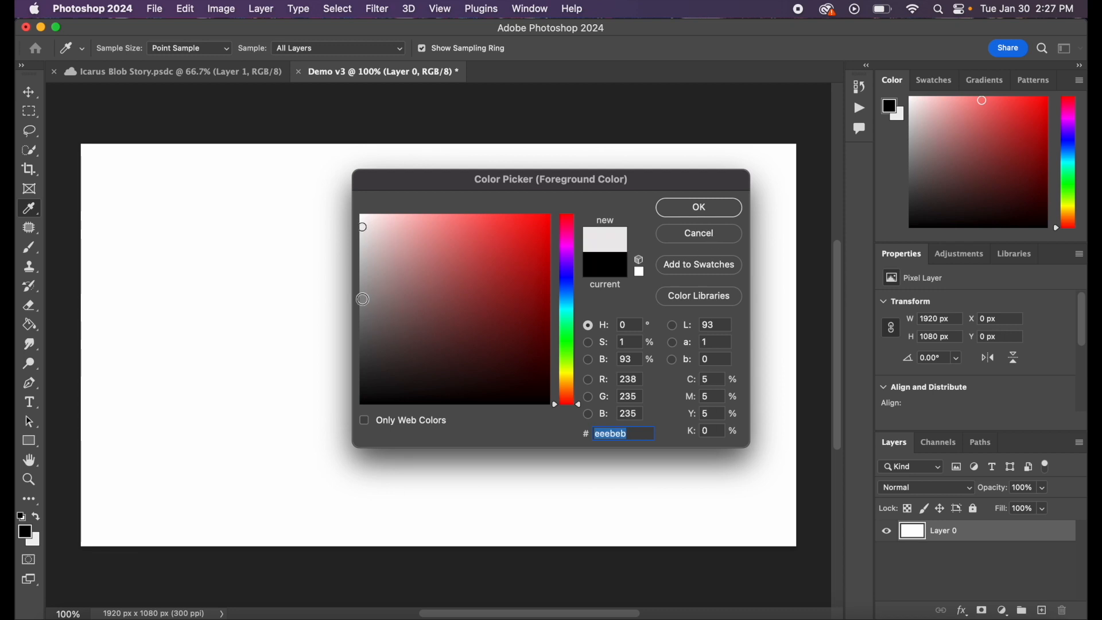
{"action": "left_click", "coordinate": [363, 237]}
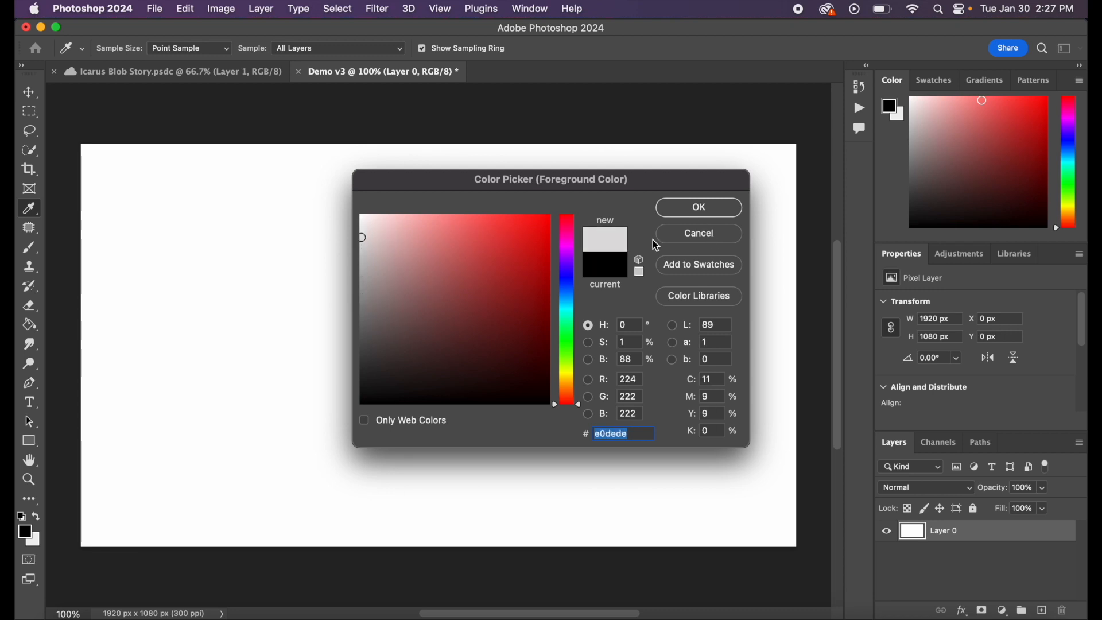
{"action": "left_click", "coordinate": [729, 207]}
{"action": "key", "text": "g"}
{"action": "left_click", "coordinate": [331, 271]}
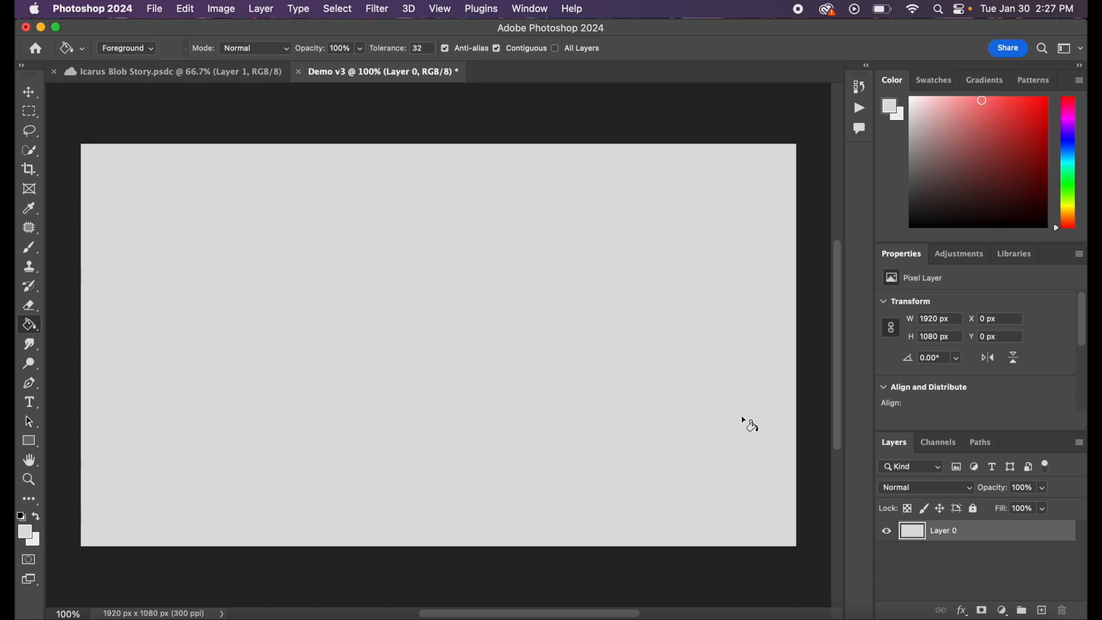
{"action": "left_click", "coordinate": [1046, 613]}
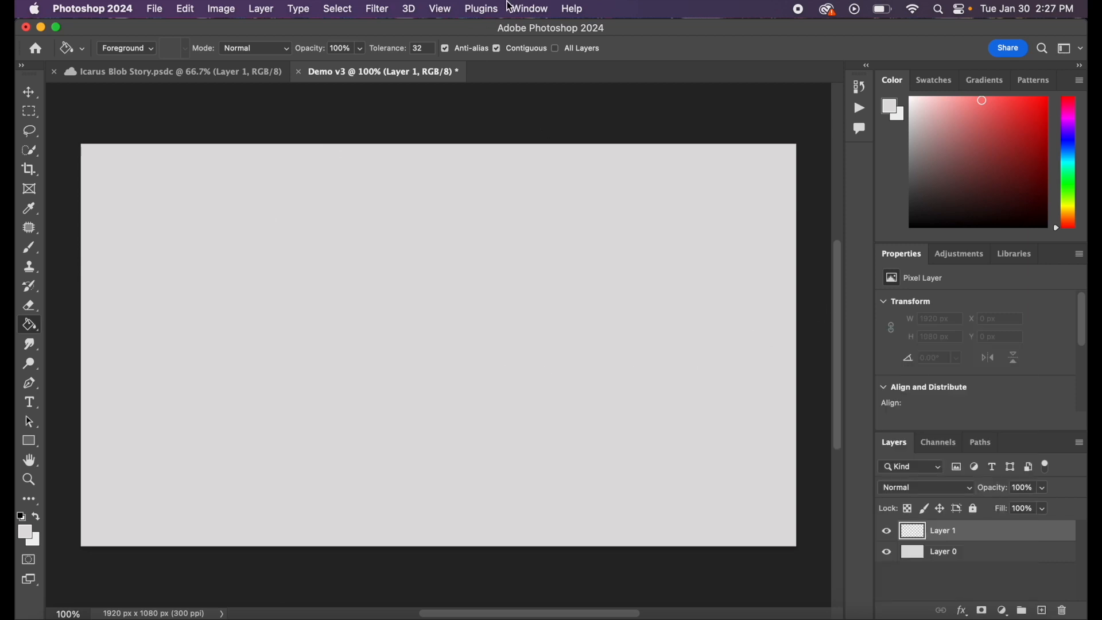
Create a video timeline for the document and shorten Layer 1's clip to about 5 frames
{"action": "left_click", "coordinate": [530, 10]}
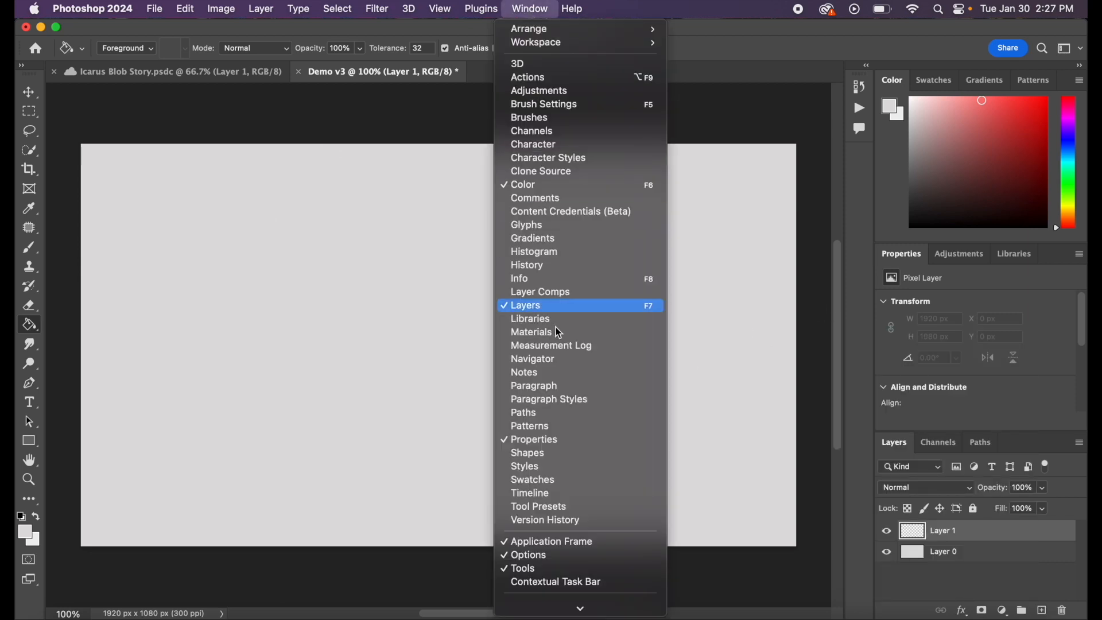
{"action": "left_click", "coordinate": [554, 493]}
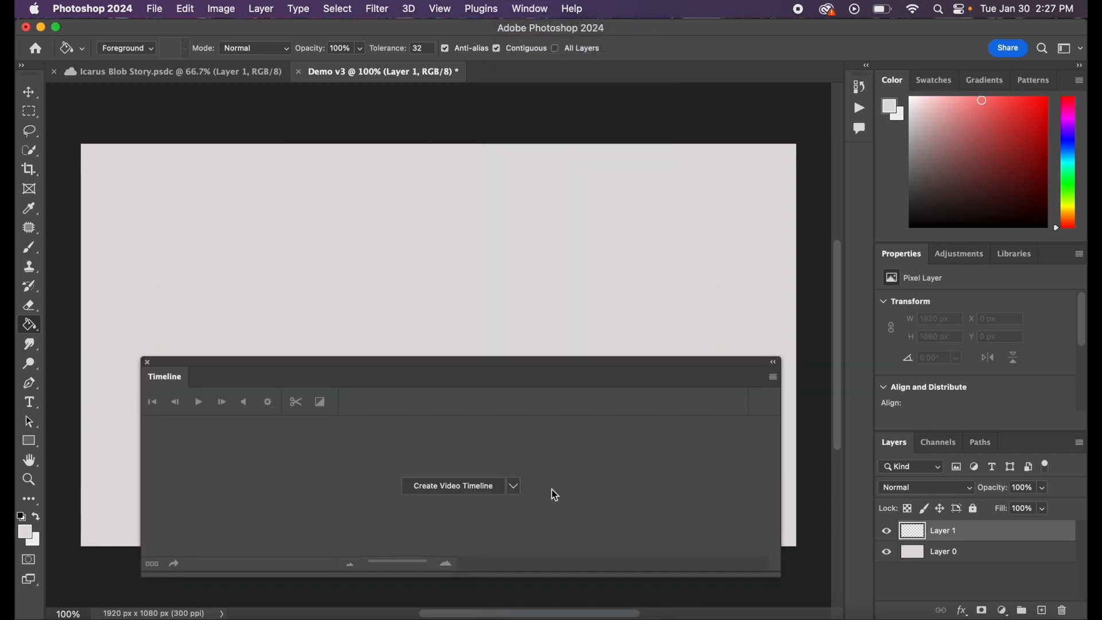
{"action": "left_click", "coordinate": [467, 487]}
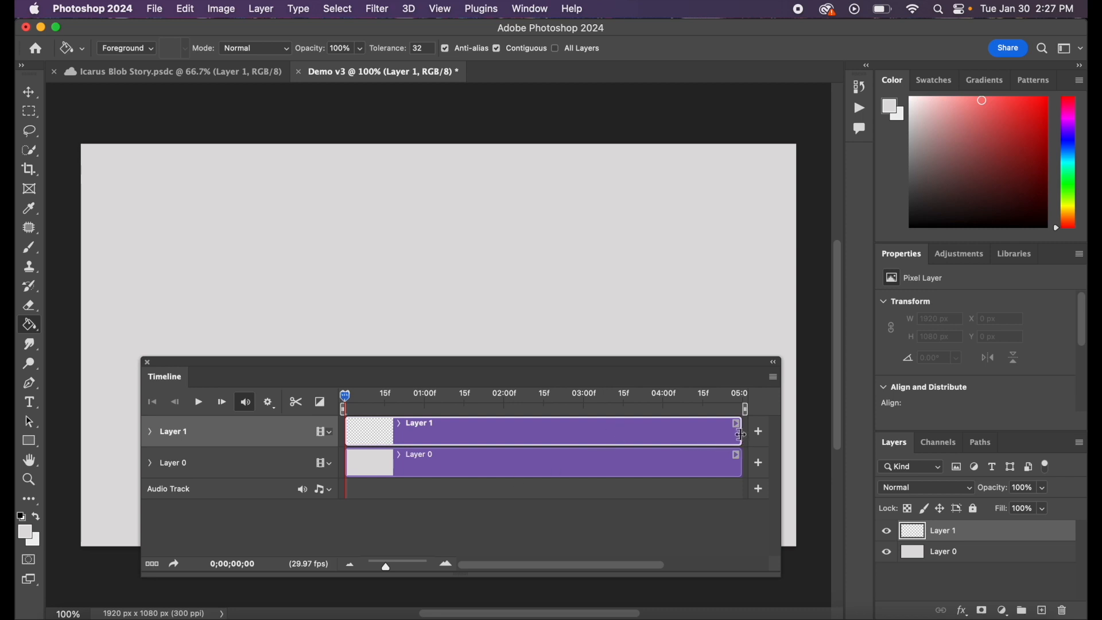
{"action": "left_click_drag", "start_coordinate": [743, 435], "coordinate": [357, 450]}
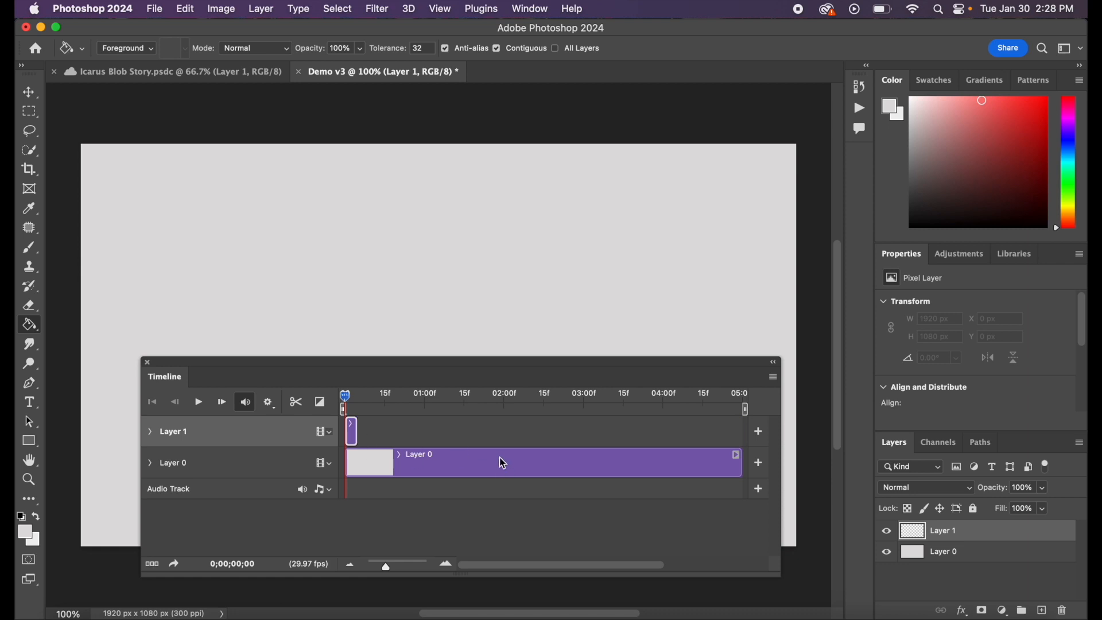
Create an action named "Action 3" in the set Action 1 with function key F2 and start recording it
{"action": "left_click", "coordinate": [528, 10]}
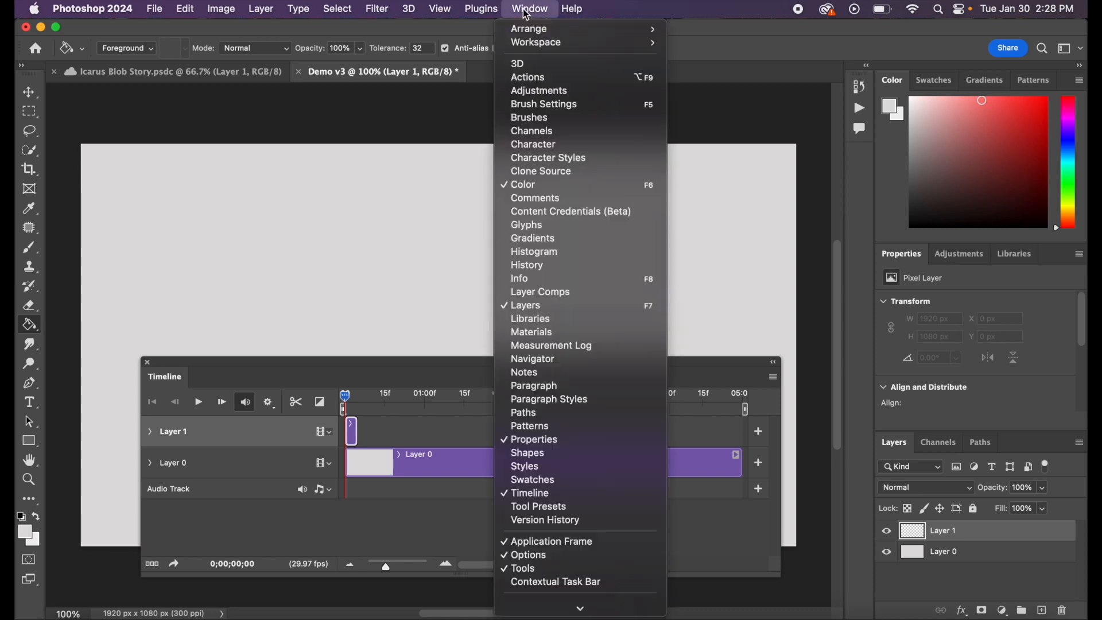
{"action": "left_click", "coordinate": [529, 76]}
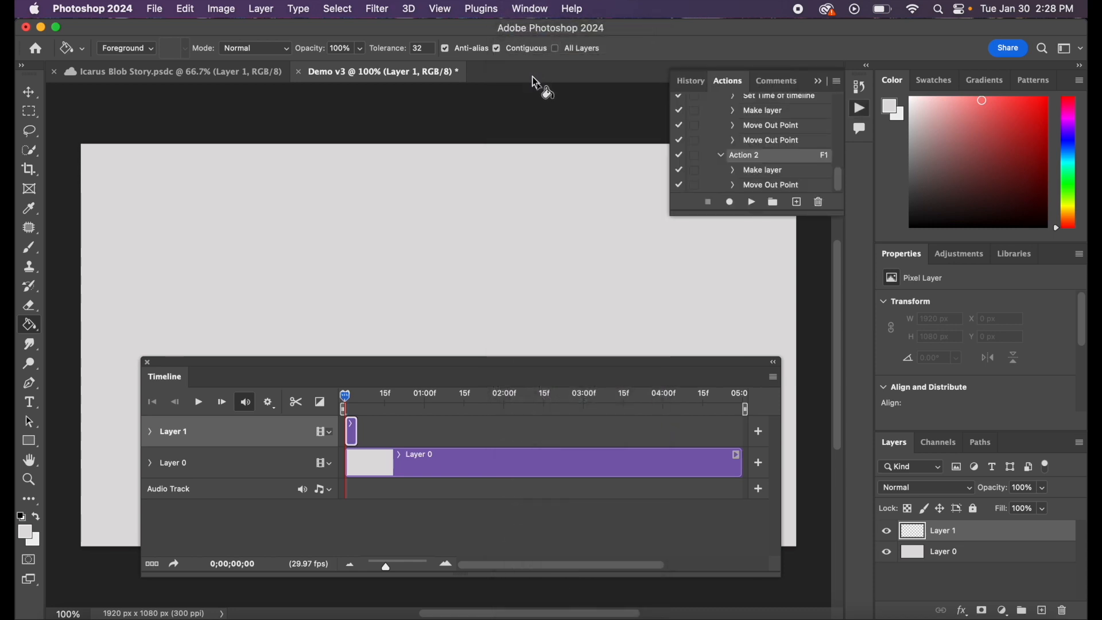
{"action": "left_click", "coordinate": [800, 204]}
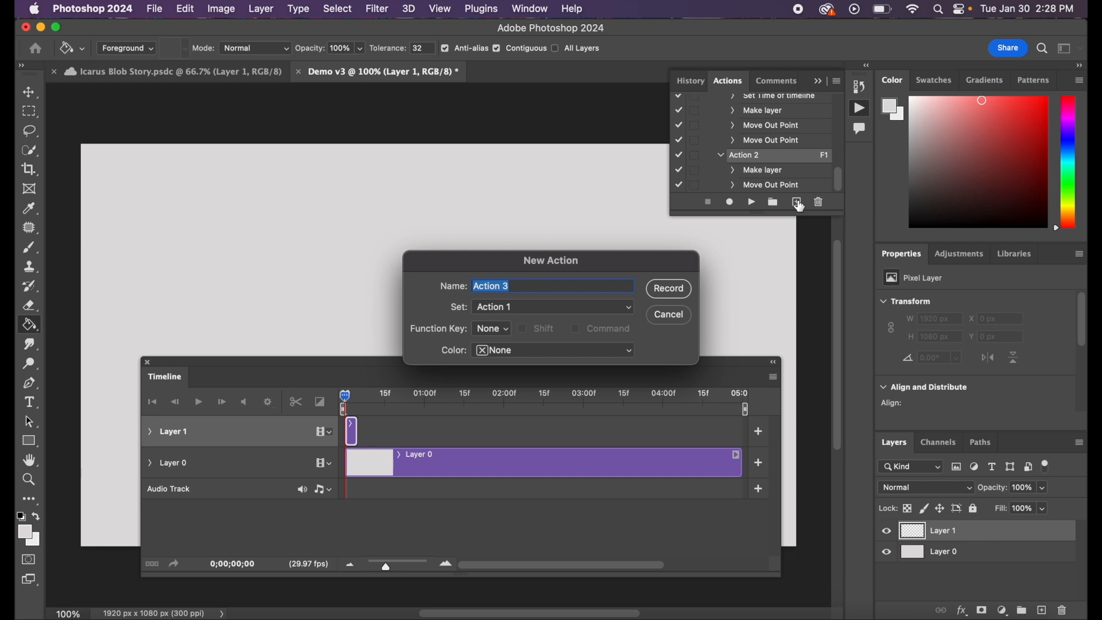
{"action": "key", "text": "BackSpace"}
{"action": "type", "text": "Action 3"}
{"action": "left_click", "coordinate": [508, 331]}
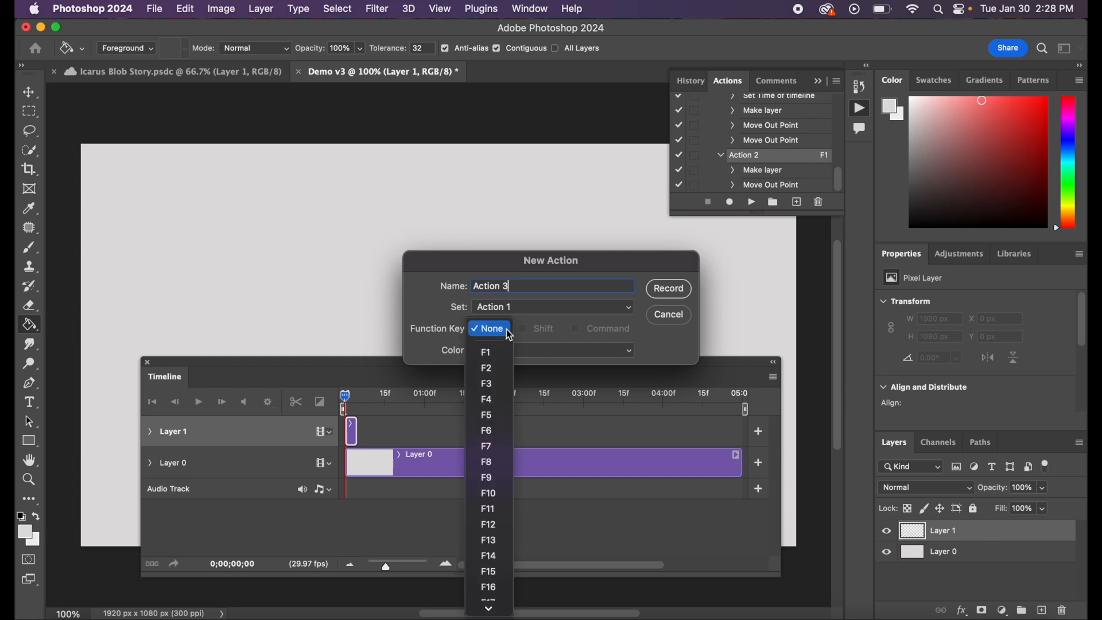
{"action": "left_click", "coordinate": [493, 370]}
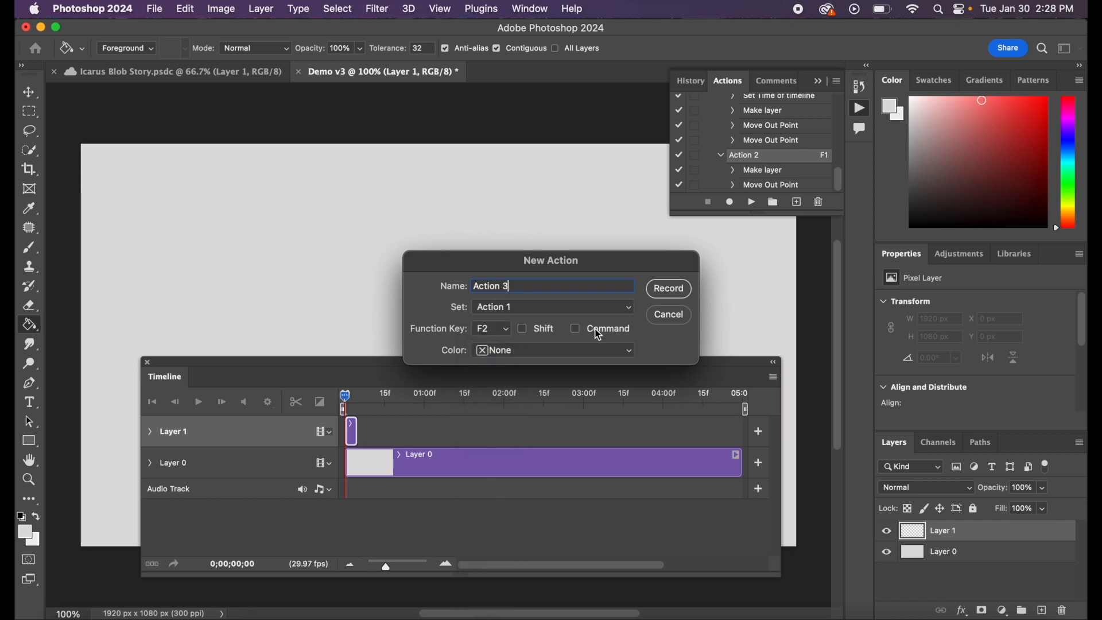
{"action": "left_click", "coordinate": [671, 290]}
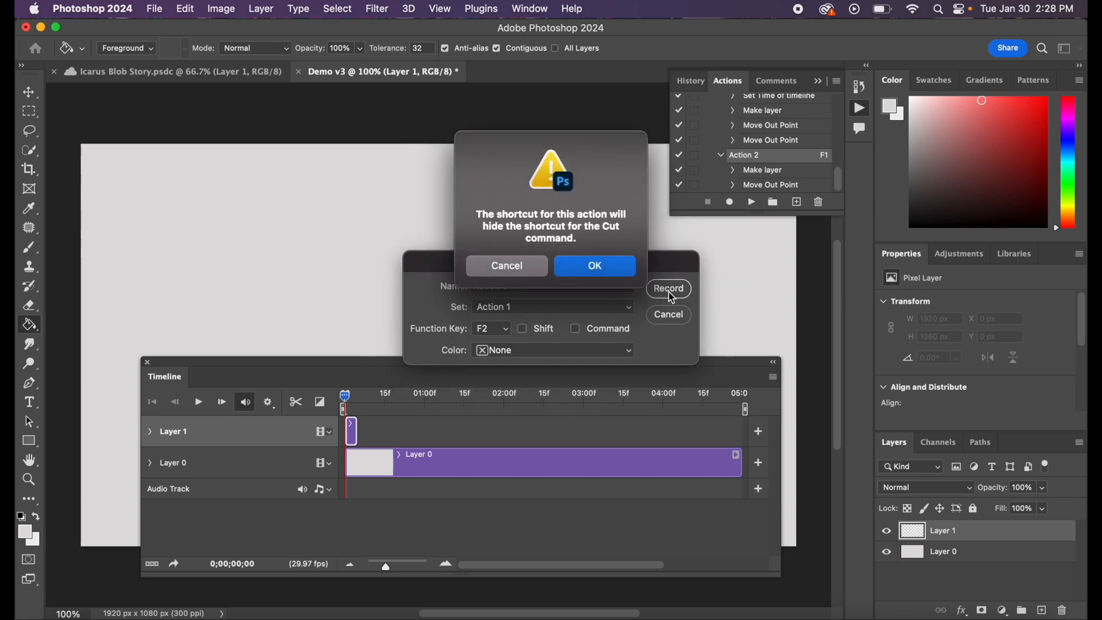
{"action": "left_click", "coordinate": [591, 268]}
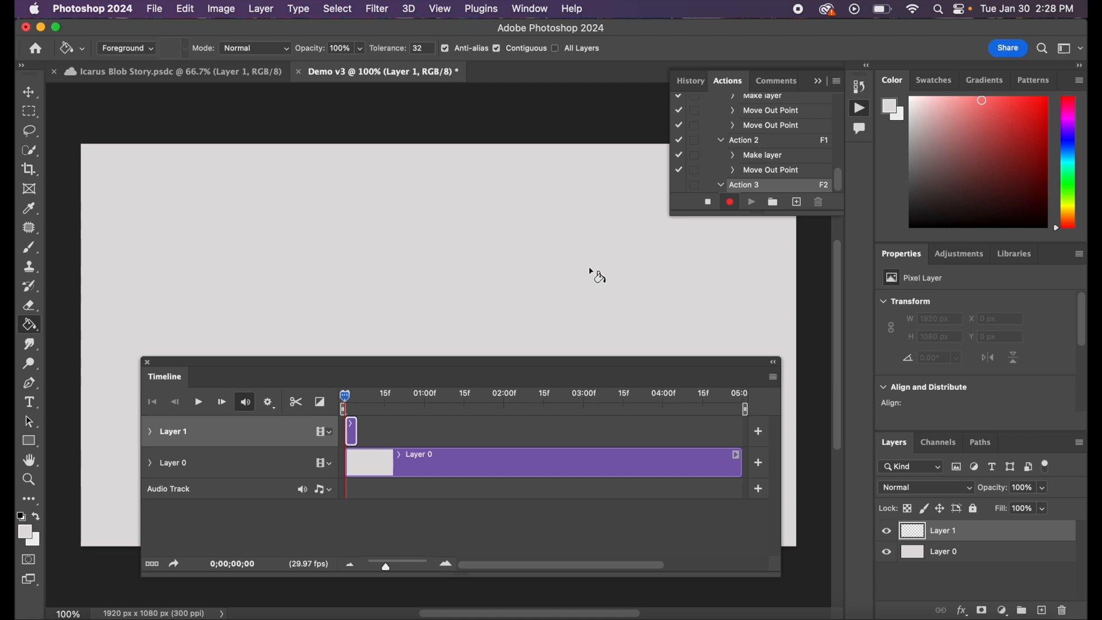
Record adding a layer trimmed to about 5 frames and placed directly after Layer 1's clip on the same track, and stop recording
{"action": "left_click", "coordinate": [1044, 612]}
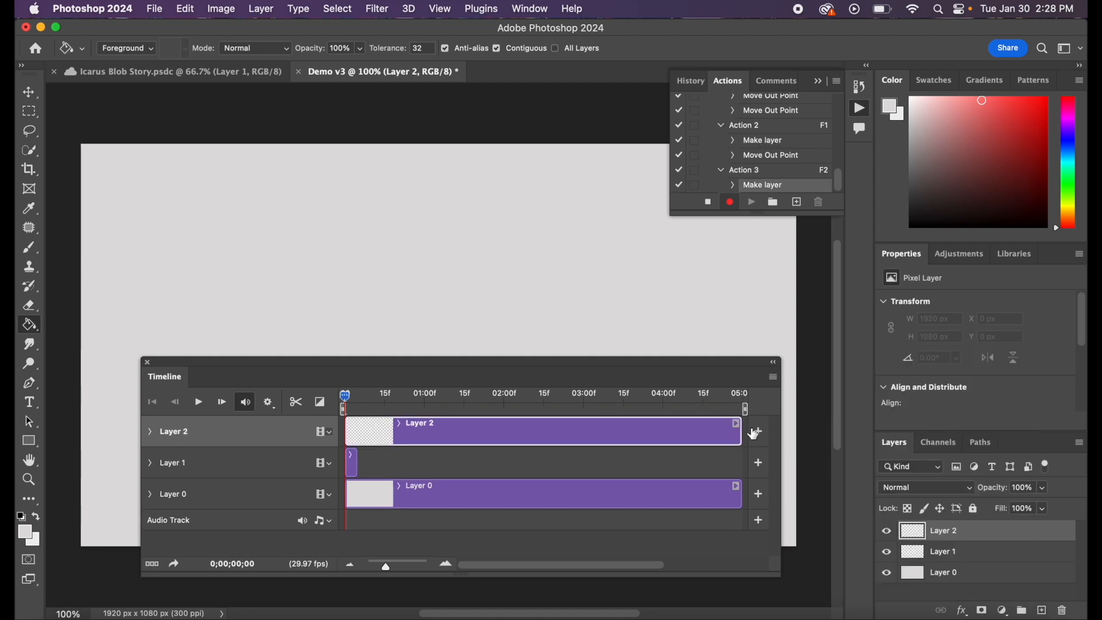
{"action": "left_click_drag", "start_coordinate": [740, 433], "coordinate": [357, 423]}
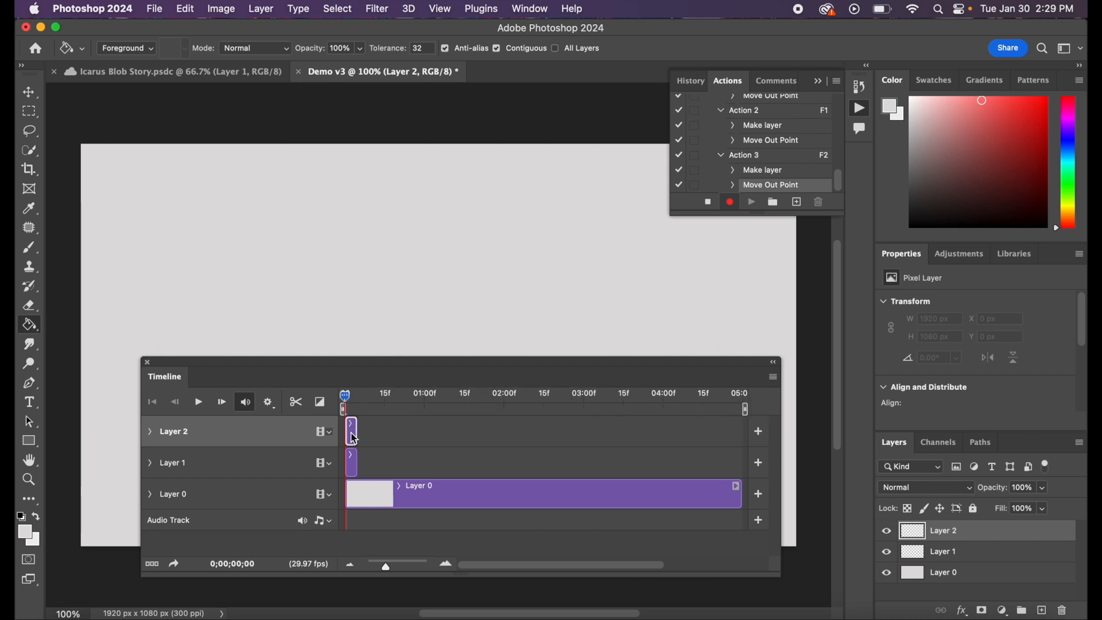
{"action": "left_click_drag", "start_coordinate": [355, 439], "coordinate": [371, 470]}
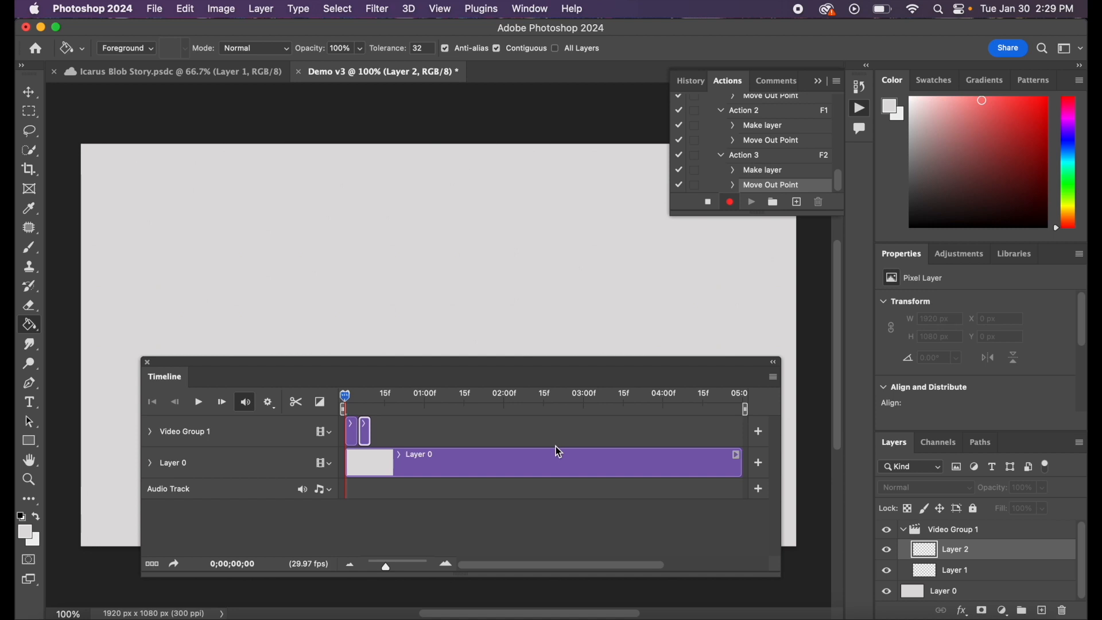
{"action": "left_click", "coordinate": [710, 204]}
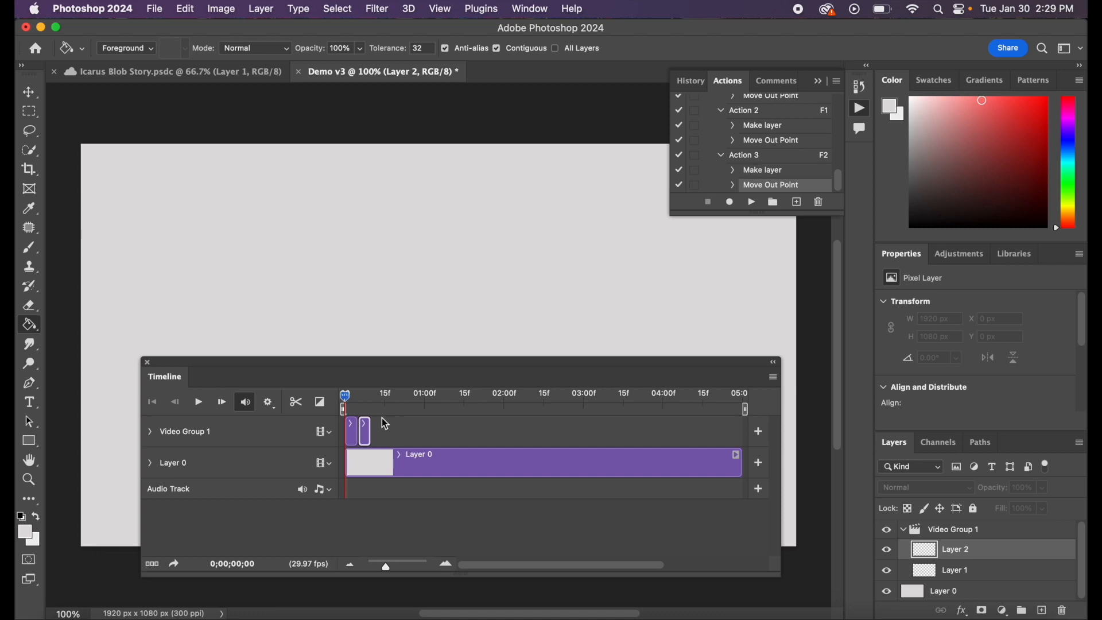
Run Action 3 thirteen times to append 13 more short blank clips to Video Group 1
{"action": "key", "text": "F2"}
{"action": "key", "text": "F2"}
{"action": "key", "text": "F2"}
{"action": "key", "text": "F2"}
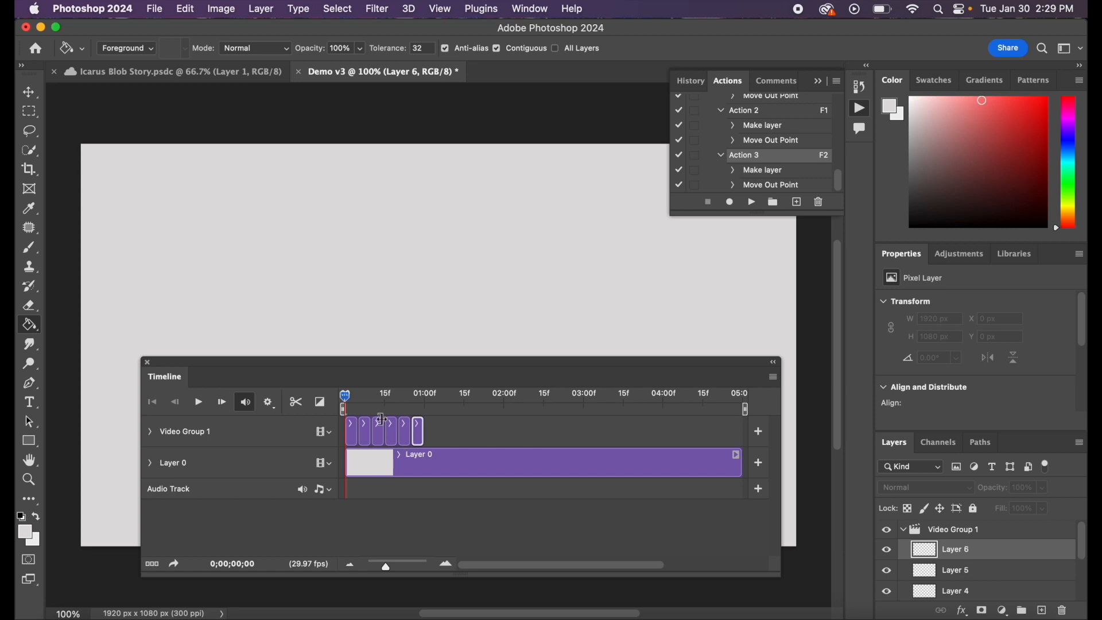
{"action": "key", "text": "F2"}
{"action": "key", "text": "F2"}
{"action": "key", "text": "F2"}
{"action": "key", "text": "F2"}
{"action": "key", "text": "F2"}
{"action": "key", "text": "F2"}
{"action": "key", "text": "F2"}
{"action": "key", "text": "F2"}
{"action": "key", "text": "F2"}
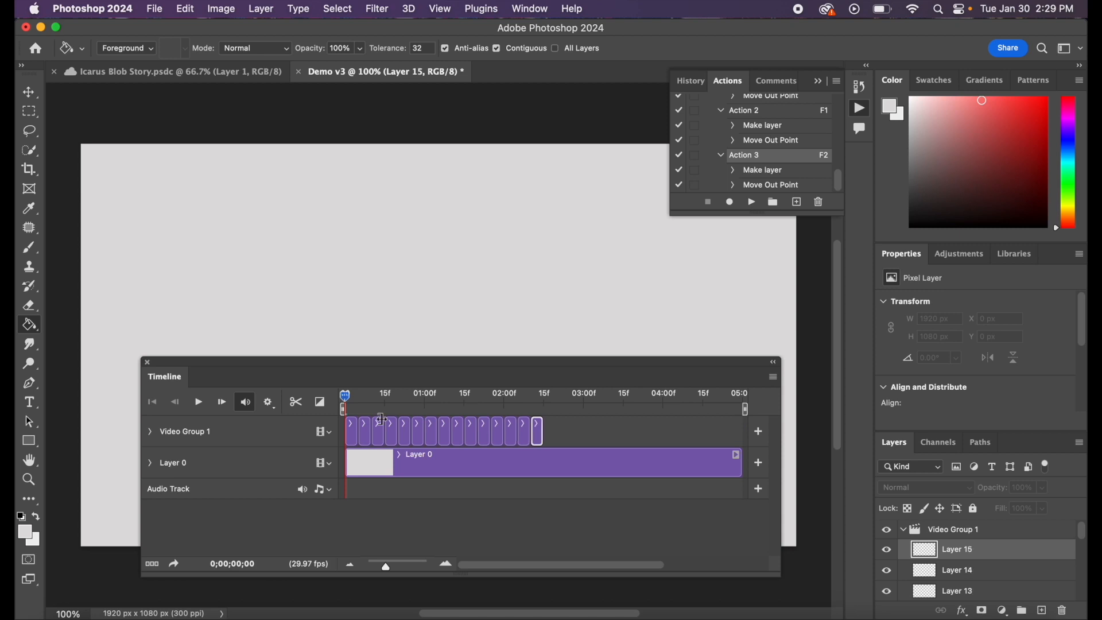
Trim the Layer 0 clip to end with the last short clip at 02:15f and lower the timeline to uncover the canvas
{"action": "left_click_drag", "start_coordinate": [741, 469], "coordinate": [540, 468]}
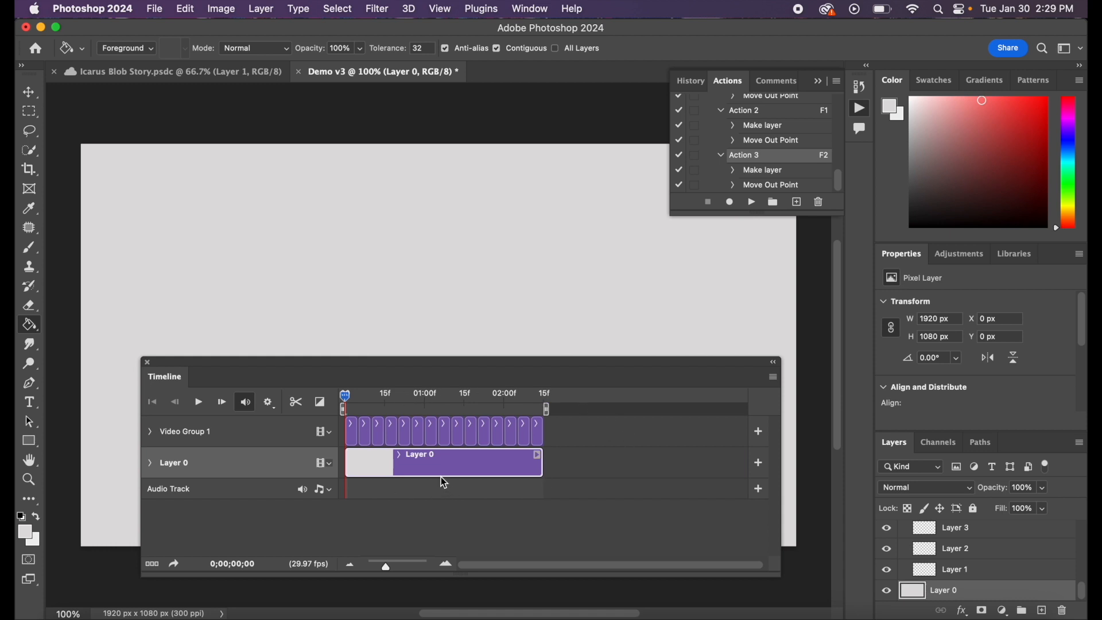
{"action": "left_click_drag", "start_coordinate": [401, 366], "coordinate": [399, 455]}
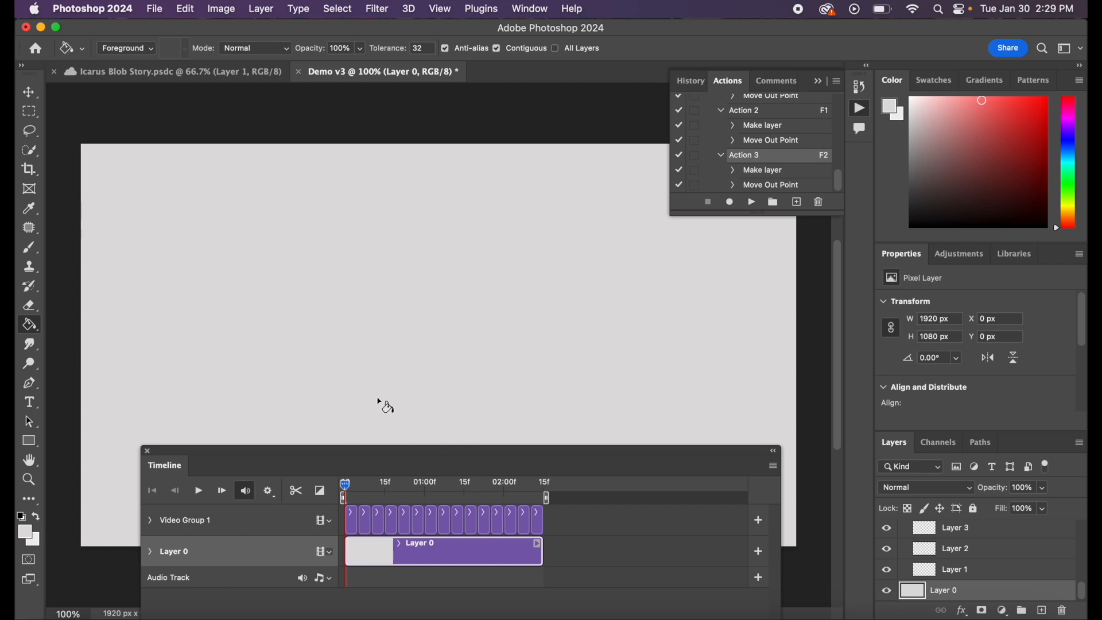
Enable onion skins for the timeline and accept its options with 1 frame before, 1 frame after and Multiply blending
{"action": "left_click", "coordinate": [776, 468]}
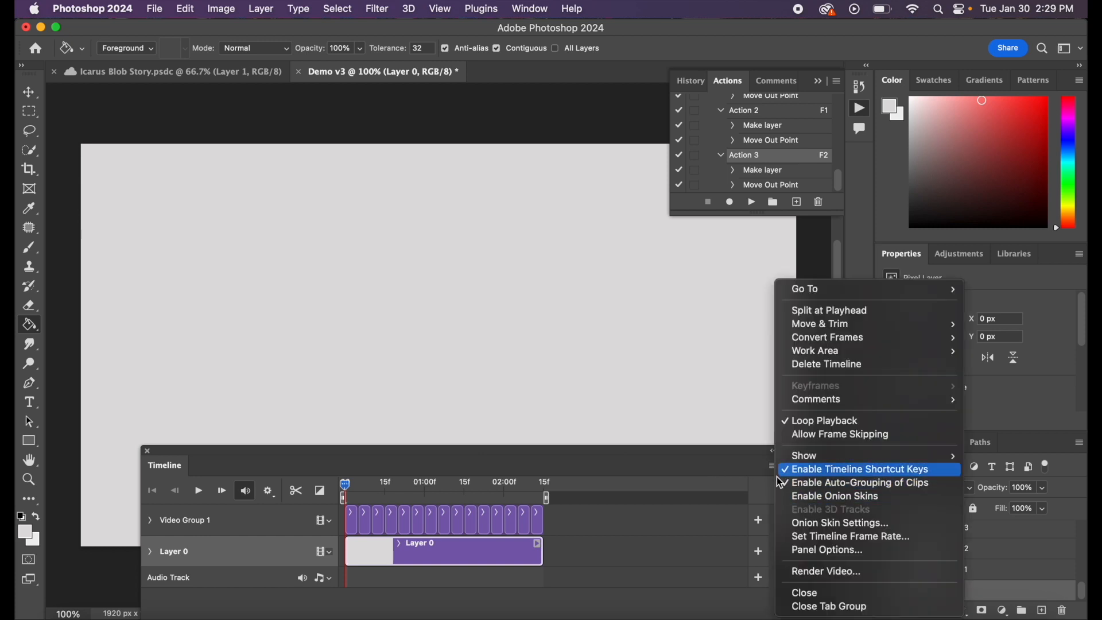
{"action": "left_click", "coordinate": [809, 497]}
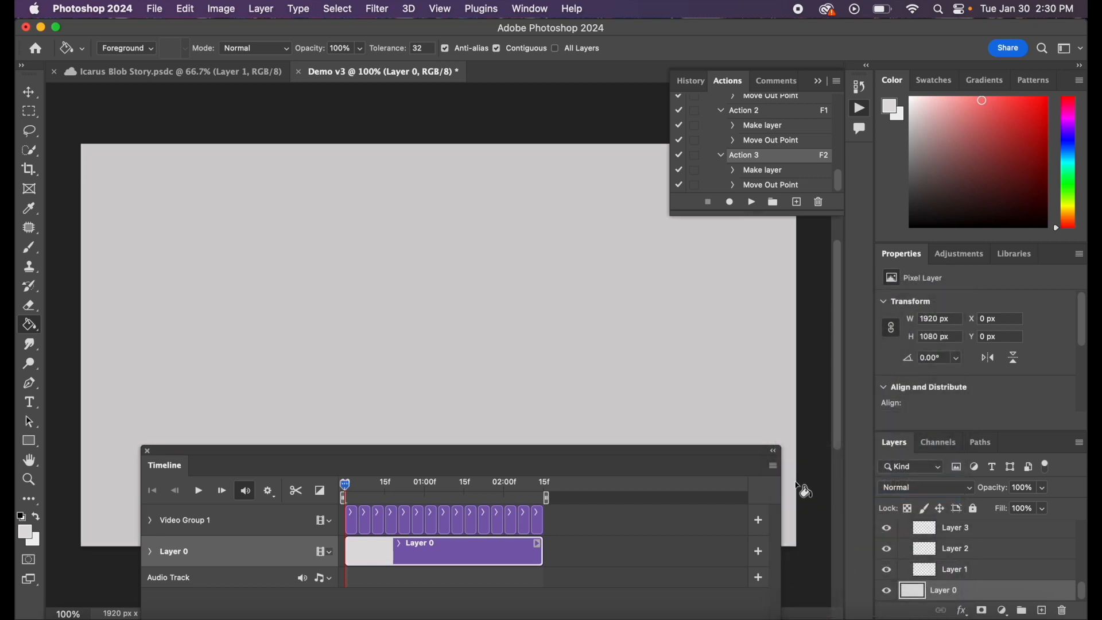
{"action": "left_click", "coordinate": [773, 467]}
{"action": "left_click", "coordinate": [833, 527]}
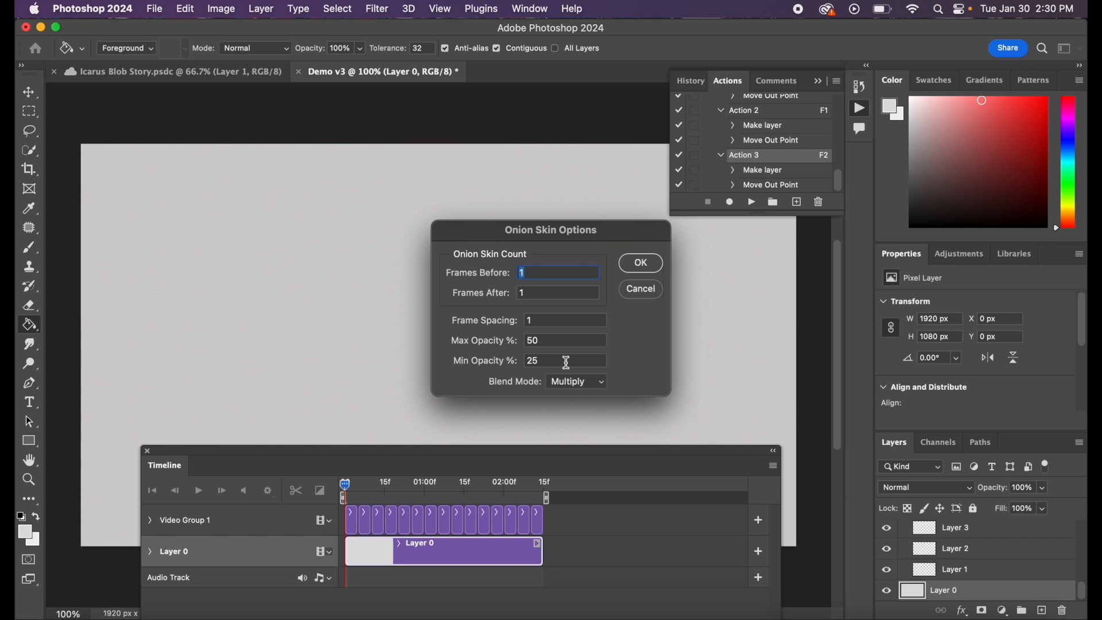
{"action": "left_click", "coordinate": [647, 266]}
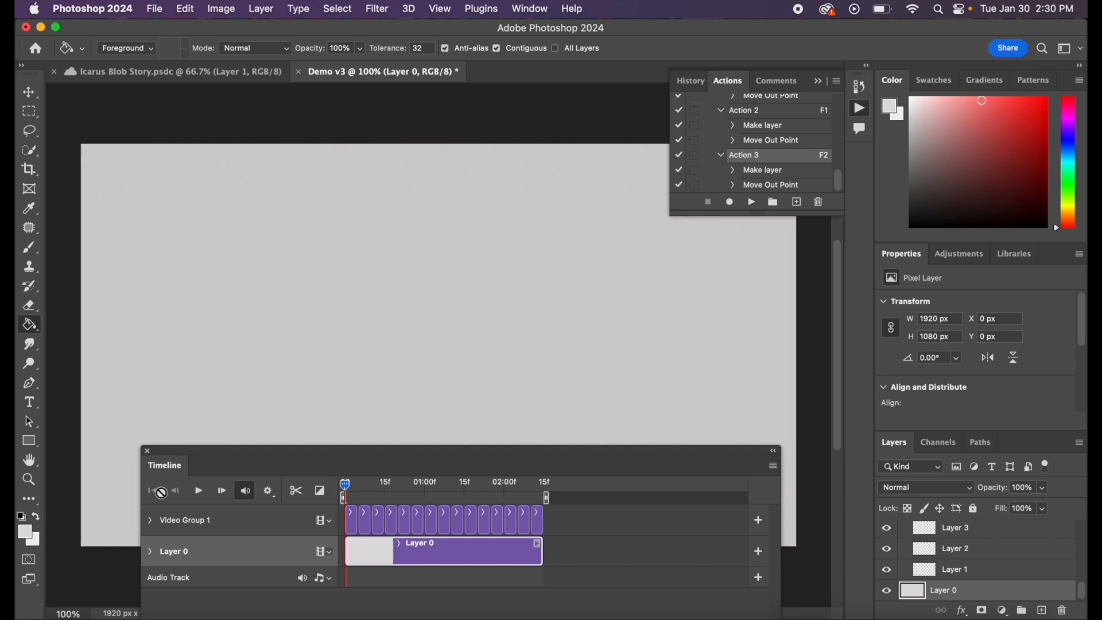
Switch to the Brush tool with the default black foreground colour and a 15 px brush size
{"action": "left_click", "coordinate": [30, 251]}
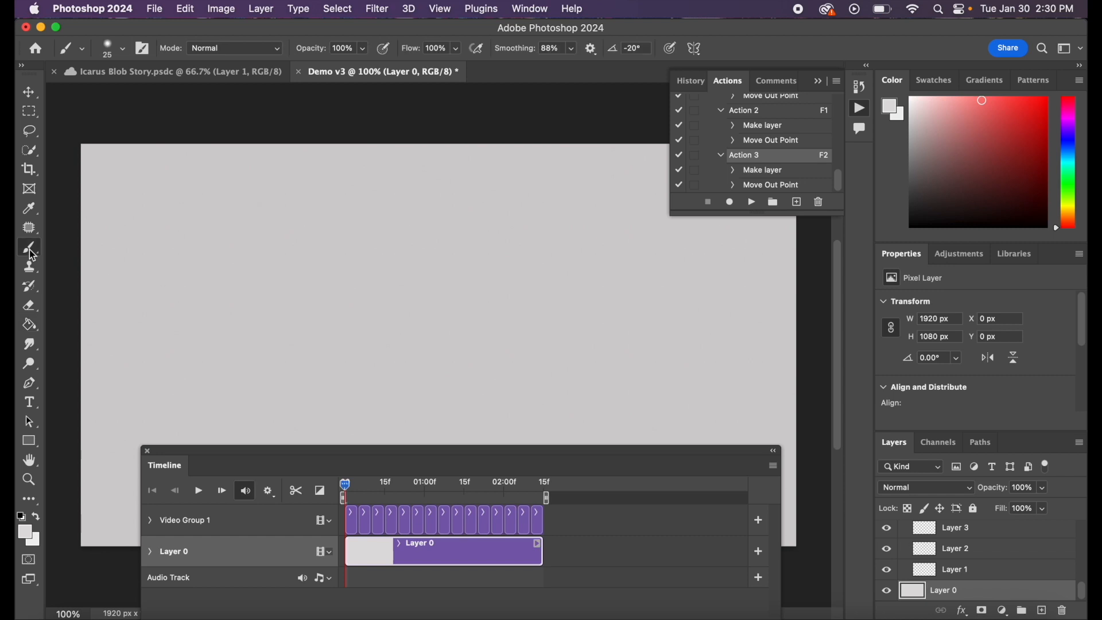
{"action": "left_click", "coordinate": [22, 519]}
{"action": "key", "text": "bracketleft"}
Try a circle on Layer 0, undo it, and draw a black circle about 147 by 156 px on Layer 1 instead
{"action": "mouse_move", "coordinate": [348, 321]}
{"action": "left_mouse_down"}
{"action": "mouse_move", "coordinate": [310, 314]}
{"action": "mouse_move", "coordinate": [302, 363]}
{"action": "mouse_move", "coordinate": [332, 376]}
{"action": "mouse_move", "coordinate": [366, 359]}
{"action": "mouse_move", "coordinate": [366, 311]}
{"action": "mouse_move", "coordinate": [329, 320]}
{"action": "left_mouse_up"}
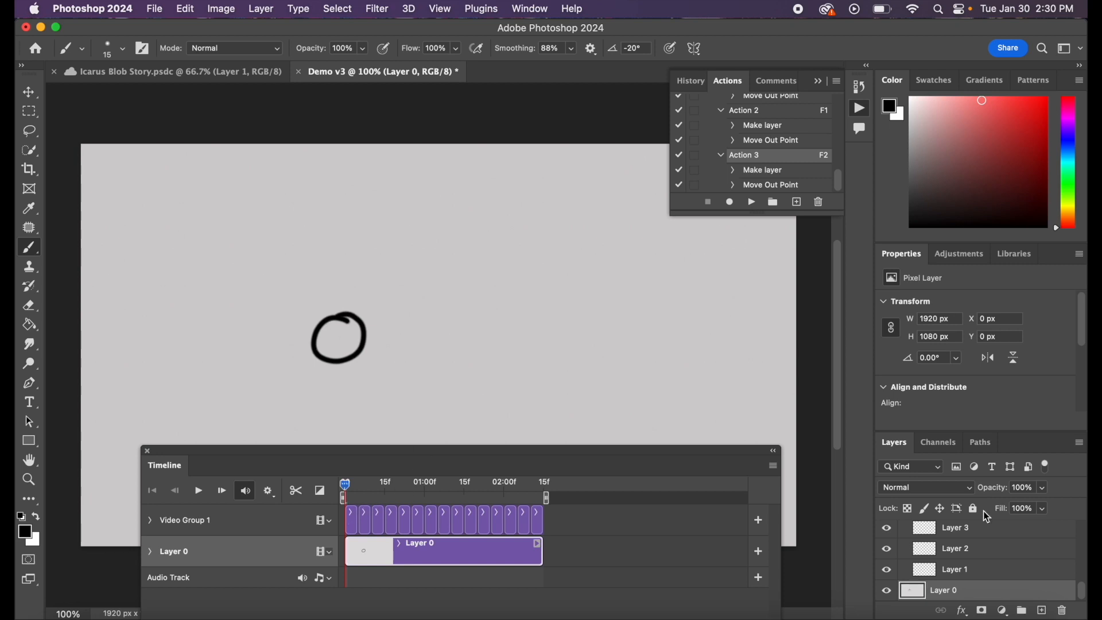
{"action": "key", "text": "super+z"}
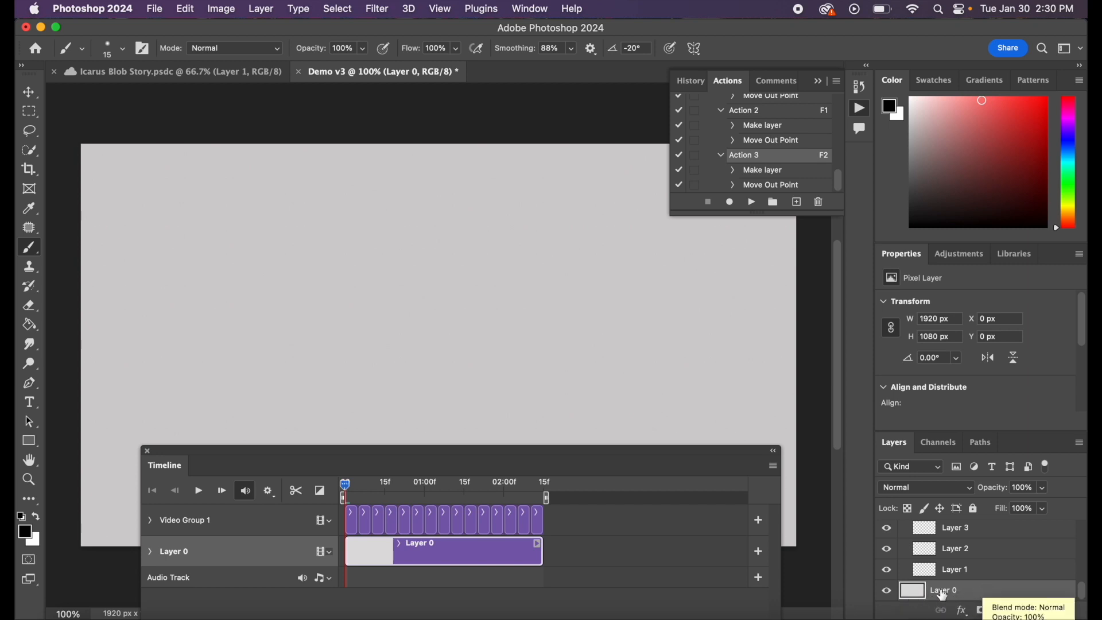
{"action": "left_click", "coordinate": [994, 576]}
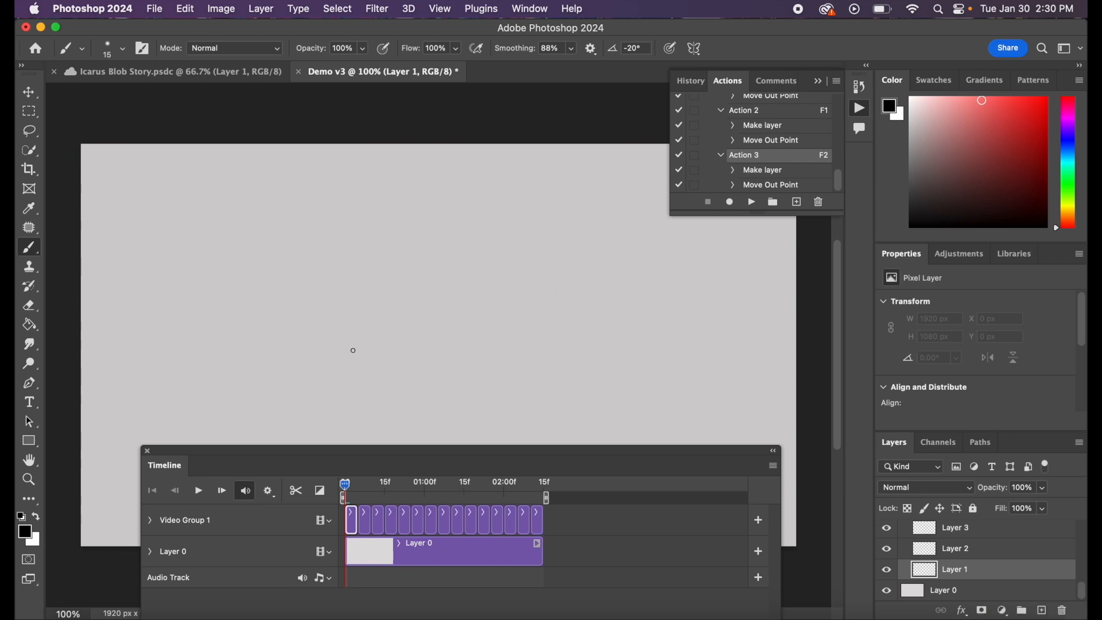
{"action": "mouse_move", "coordinate": [343, 317]}
{"action": "left_mouse_down"}
{"action": "mouse_move", "coordinate": [320, 318]}
{"action": "mouse_move", "coordinate": [306, 347]}
{"action": "mouse_move", "coordinate": [325, 372]}
{"action": "mouse_move", "coordinate": [355, 371]}
{"action": "mouse_move", "coordinate": [372, 346]}
{"action": "mouse_move", "coordinate": [353, 309]}
{"action": "mouse_move", "coordinate": [323, 328]}
{"action": "left_mouse_up"}
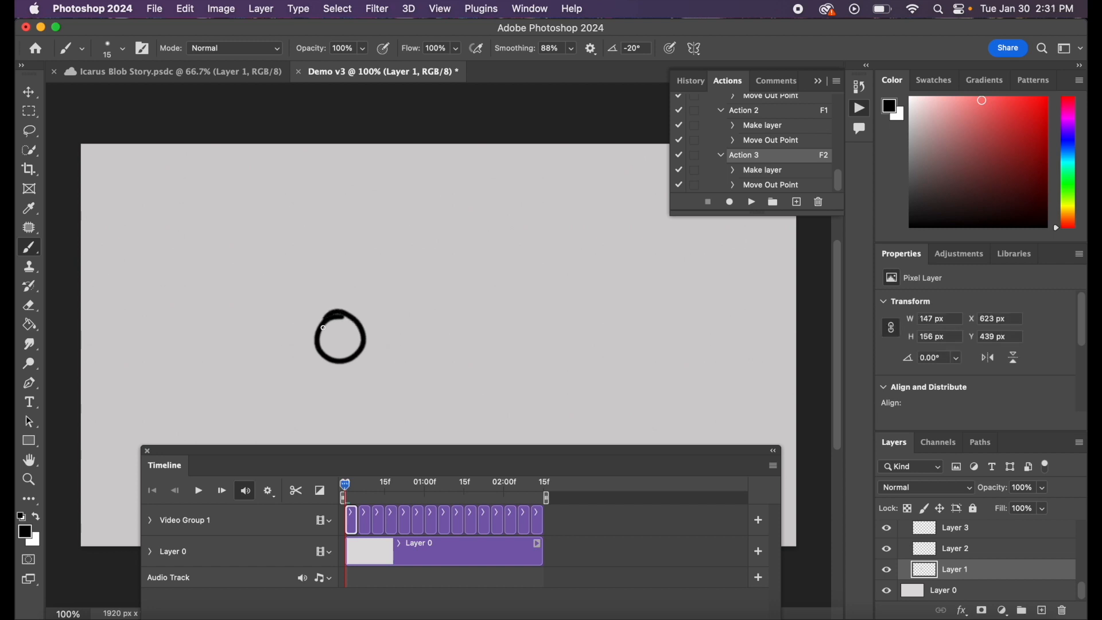
On Layer 2, with the playhead at its clip, draw a blob about 238 by 175 px, slightly up and right of the first circle
{"action": "left_click", "coordinate": [997, 554]}
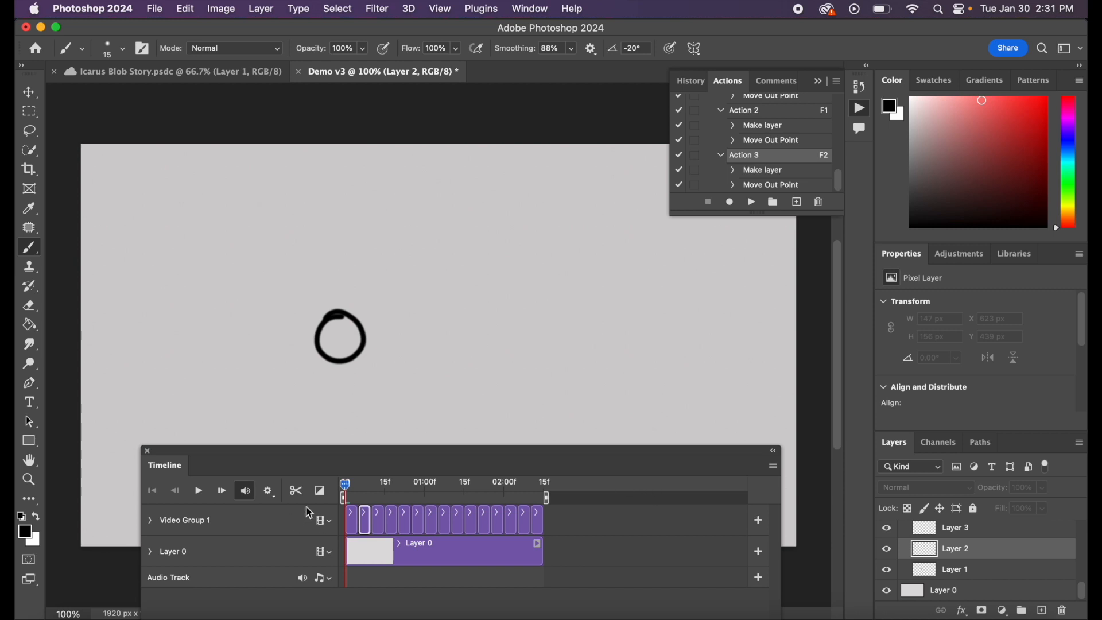
{"action": "left_click_drag", "start_coordinate": [354, 481], "coordinate": [361, 493]}
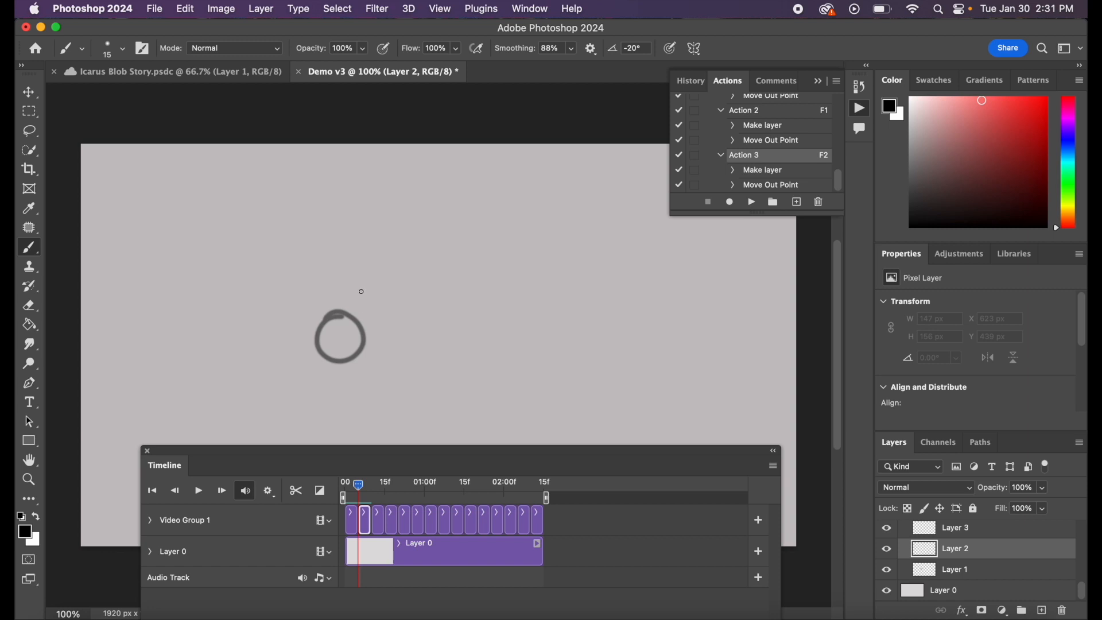
{"action": "mouse_move", "coordinate": [356, 297]}
{"action": "left_mouse_down"}
{"action": "mouse_move", "coordinate": [328, 346]}
{"action": "mouse_move", "coordinate": [349, 358]}
{"action": "mouse_move", "coordinate": [423, 335]}
{"action": "mouse_move", "coordinate": [420, 308]}
{"action": "mouse_move", "coordinate": [397, 291]}
{"action": "mouse_move", "coordinate": [347, 297]}
{"action": "left_mouse_up"}
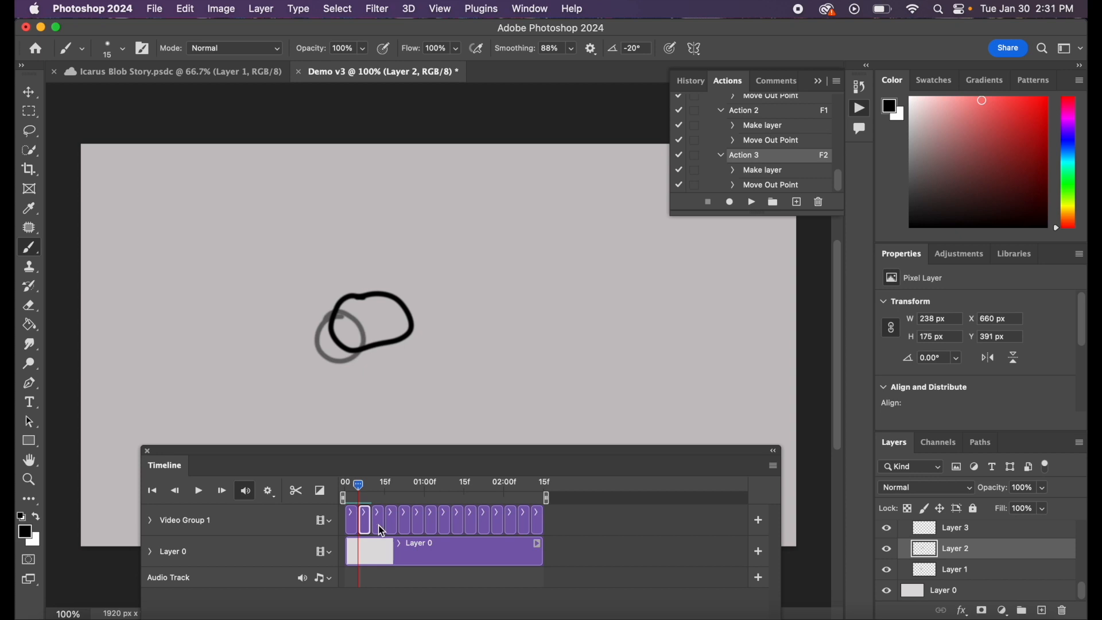
With the playhead at the third clip, draw a larger blob about 332 by 277 px on Layer 3, up and right of the previous one
{"action": "left_click_drag", "start_coordinate": [365, 482], "coordinate": [374, 493]}
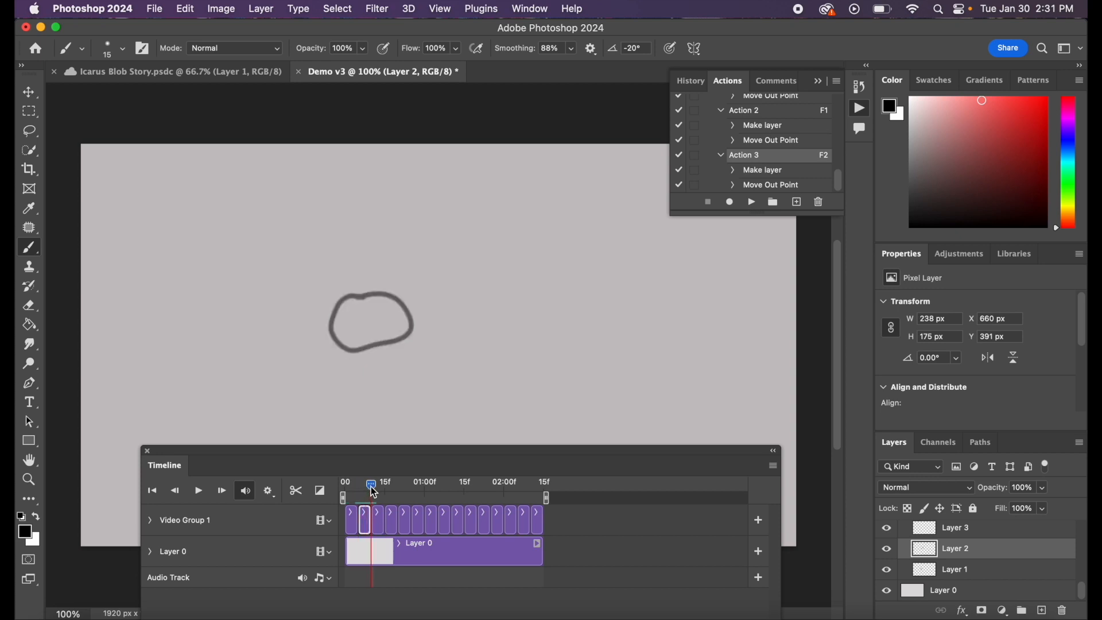
{"action": "left_click", "coordinate": [1008, 529]}
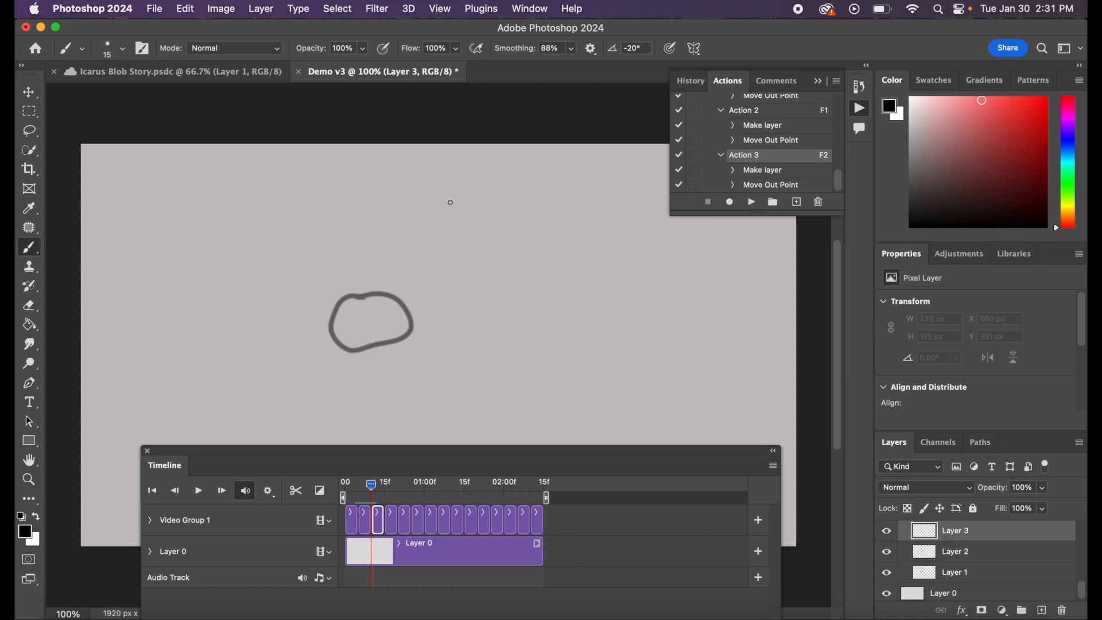
{"action": "mouse_move", "coordinate": [401, 248]}
{"action": "left_mouse_down"}
{"action": "mouse_move", "coordinate": [352, 270]}
{"action": "mouse_move", "coordinate": [353, 300]}
{"action": "mouse_move", "coordinate": [394, 317]}
{"action": "mouse_move", "coordinate": [395, 341]}
{"action": "mouse_move", "coordinate": [434, 347]}
{"action": "mouse_move", "coordinate": [503, 307]}
{"action": "mouse_move", "coordinate": [476, 263]}
{"action": "mouse_move", "coordinate": [372, 246]}
{"action": "left_mouse_up"}
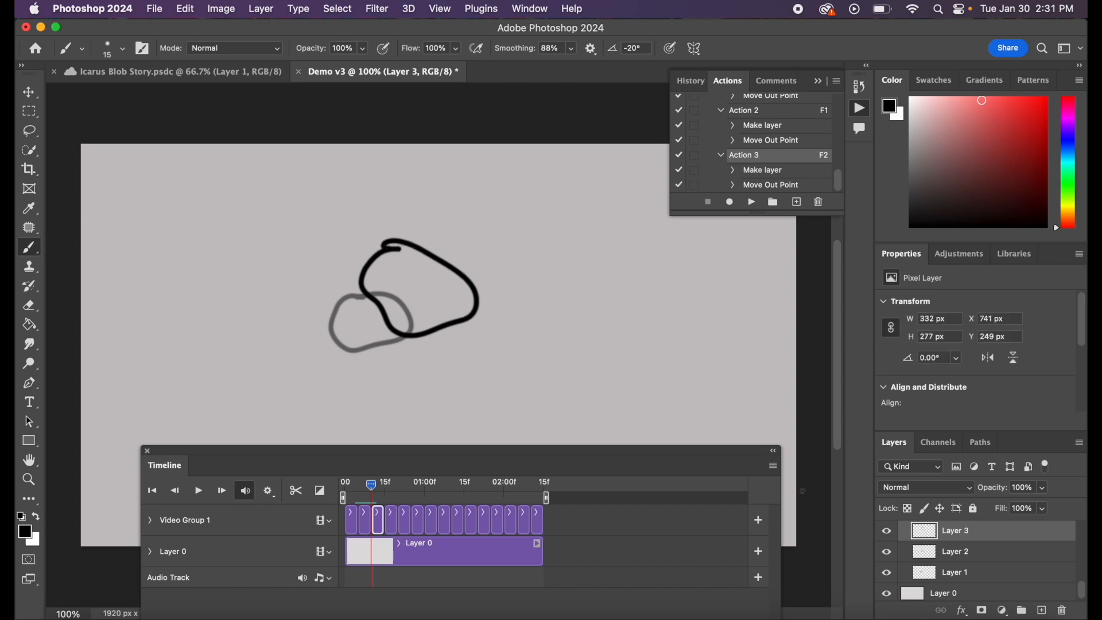
With the playhead at the fourth clip, draw a bean-shaped blob about 346 px wide on Layer 4, overlapping the previous outline's right side
{"action": "scroll", "coordinate": [998, 559], "scroll_direction": "up", "scroll_amount": 3}
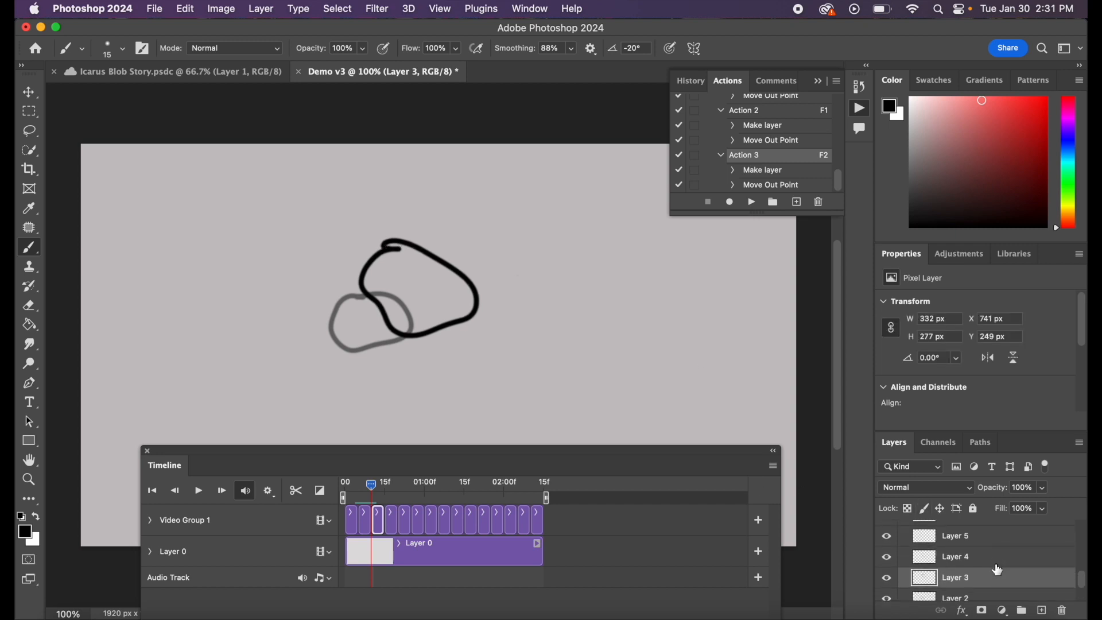
{"action": "left_click", "coordinate": [985, 558]}
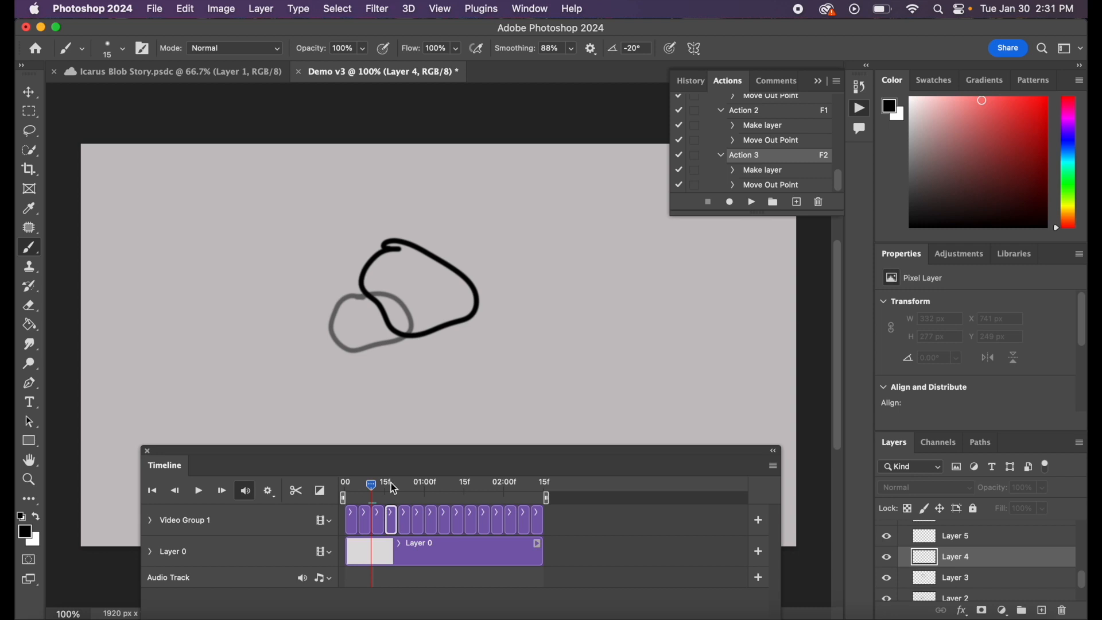
{"action": "left_click_drag", "start_coordinate": [374, 486], "coordinate": [388, 492]}
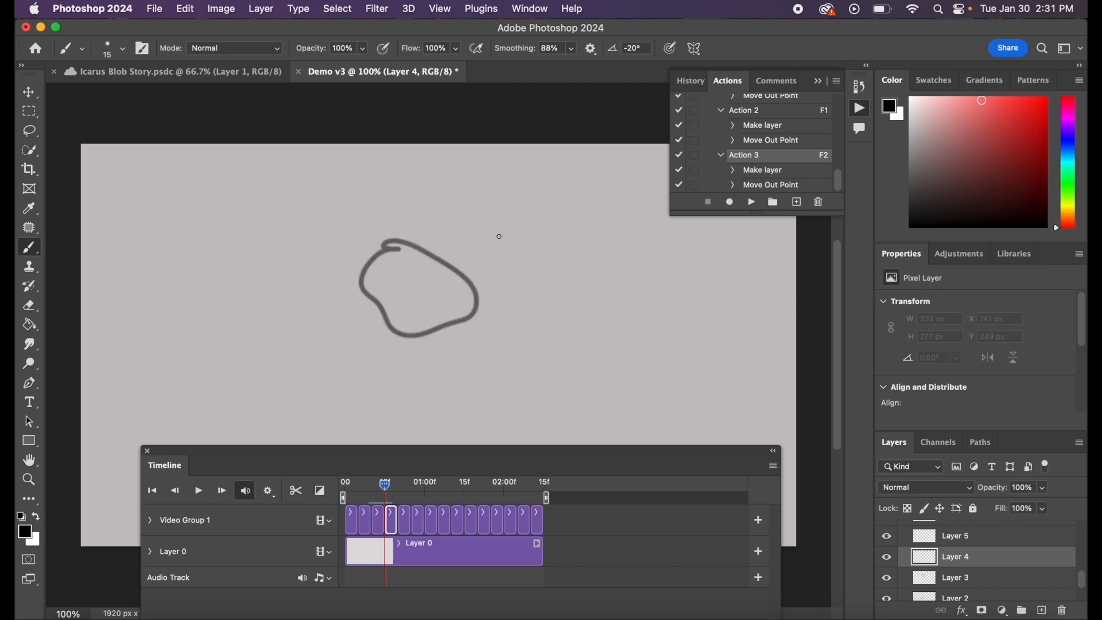
{"action": "mouse_move", "coordinate": [464, 224]}
{"action": "left_mouse_down"}
{"action": "mouse_move", "coordinate": [412, 259]}
{"action": "mouse_move", "coordinate": [417, 287]}
{"action": "mouse_move", "coordinate": [457, 314]}
{"action": "mouse_move", "coordinate": [495, 306]}
{"action": "mouse_move", "coordinate": [507, 339]}
{"action": "mouse_move", "coordinate": [562, 311]}
{"action": "mouse_move", "coordinate": [553, 267]}
{"action": "mouse_move", "coordinate": [481, 224]}
{"action": "left_mouse_up"}
With the playhead at the fifth clip, draw a bent blob about 350 by 305 px on Layer 5, below and right of the previous outline
{"action": "scroll", "coordinate": [1026, 569], "scroll_direction": "up", "scroll_amount": 1}
{"action": "left_click", "coordinate": [1008, 546]}
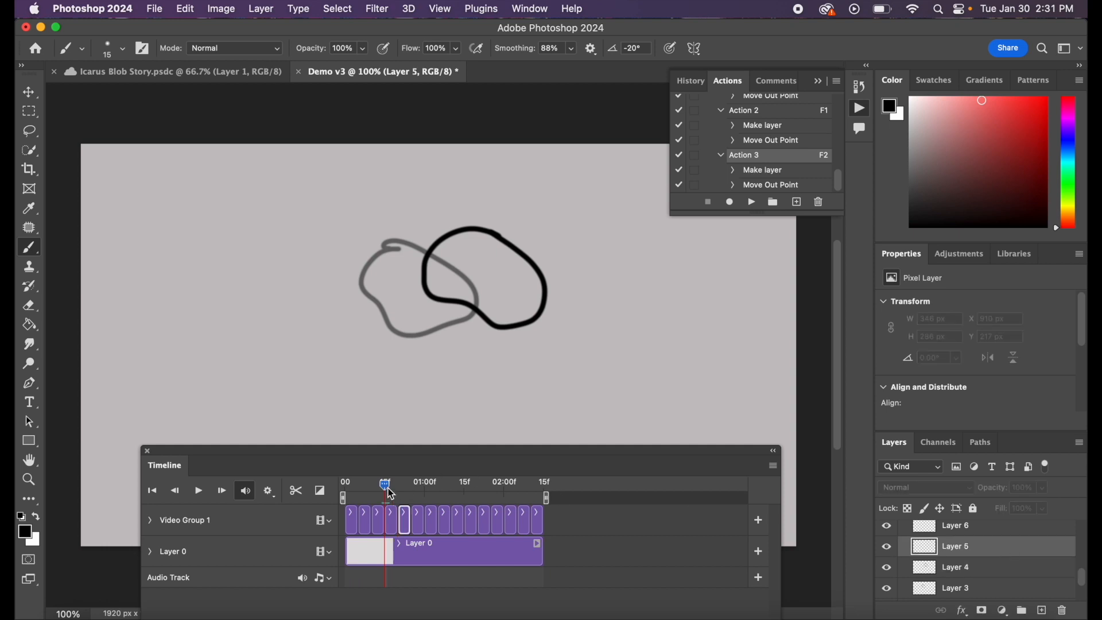
{"action": "left_click_drag", "start_coordinate": [385, 486], "coordinate": [400, 487]}
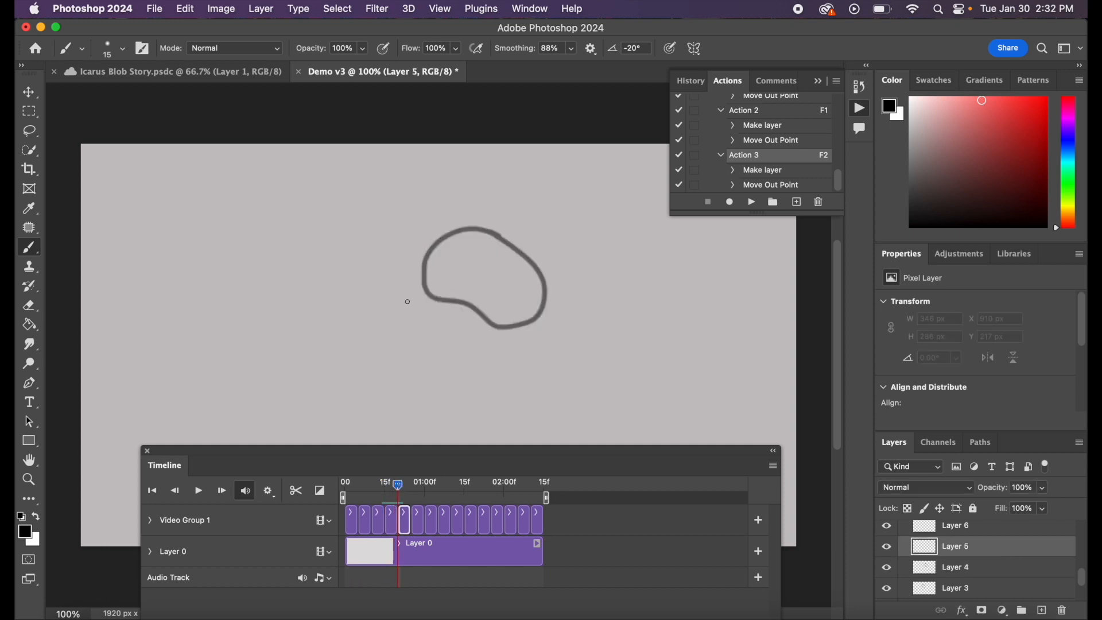
{"action": "mouse_move", "coordinate": [465, 329]}
{"action": "left_mouse_down"}
{"action": "mouse_move", "coordinate": [513, 327]}
{"action": "mouse_move", "coordinate": [540, 285]}
{"action": "mouse_move", "coordinate": [570, 275]}
{"action": "mouse_move", "coordinate": [592, 297]}
{"action": "mouse_move", "coordinate": [586, 333]}
{"action": "mouse_move", "coordinate": [554, 365]}
{"action": "mouse_move", "coordinate": [523, 369]}
{"action": "mouse_move", "coordinate": [527, 398]}
{"action": "mouse_move", "coordinate": [499, 412]}
{"action": "mouse_move", "coordinate": [446, 332]}
{"action": "left_mouse_up"}
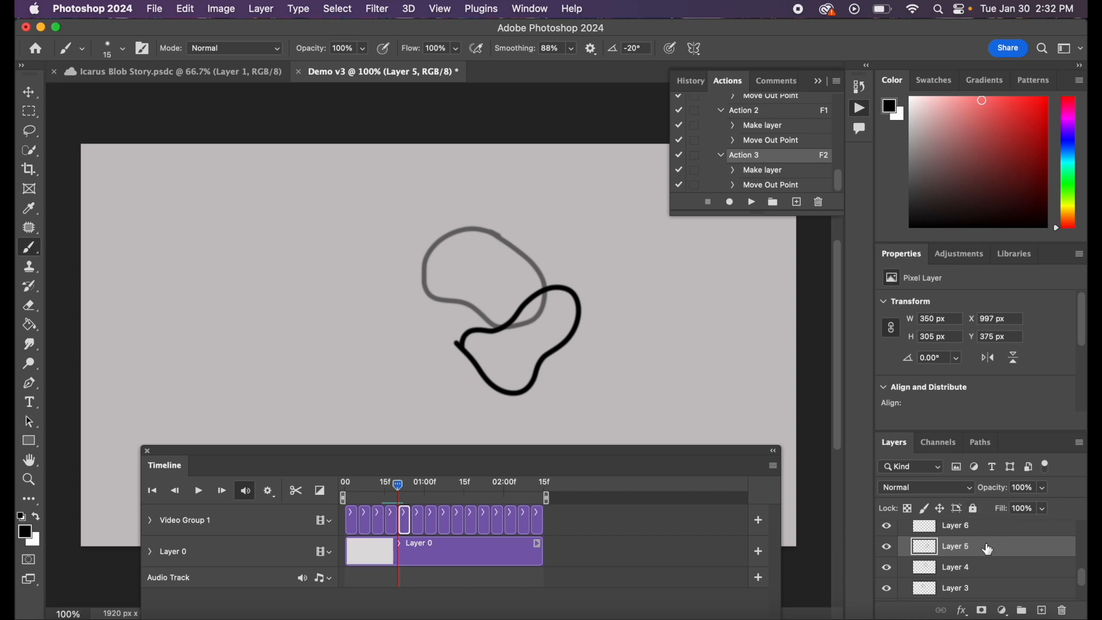
With the playhead at the sixth clip, draw a smaller blob about 191 by 173 px on Layer 6, left of the previous outline
{"action": "scroll", "coordinate": [989, 549], "scroll_direction": "up", "scroll_amount": 2}
{"action": "left_click", "coordinate": [1004, 567]}
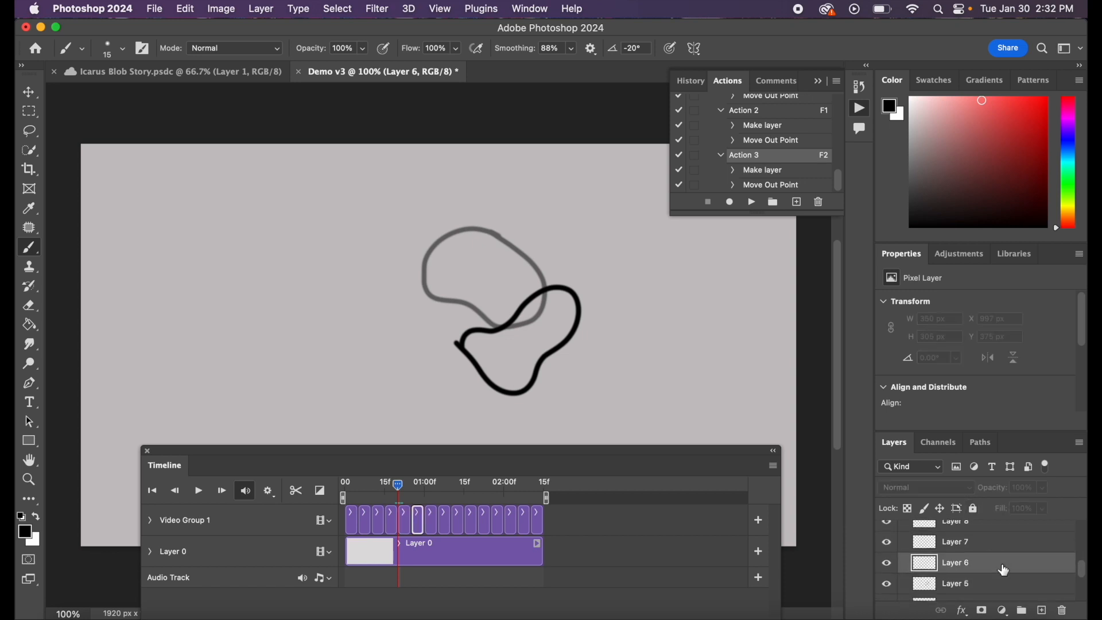
{"action": "left_click_drag", "start_coordinate": [399, 484], "coordinate": [412, 483]}
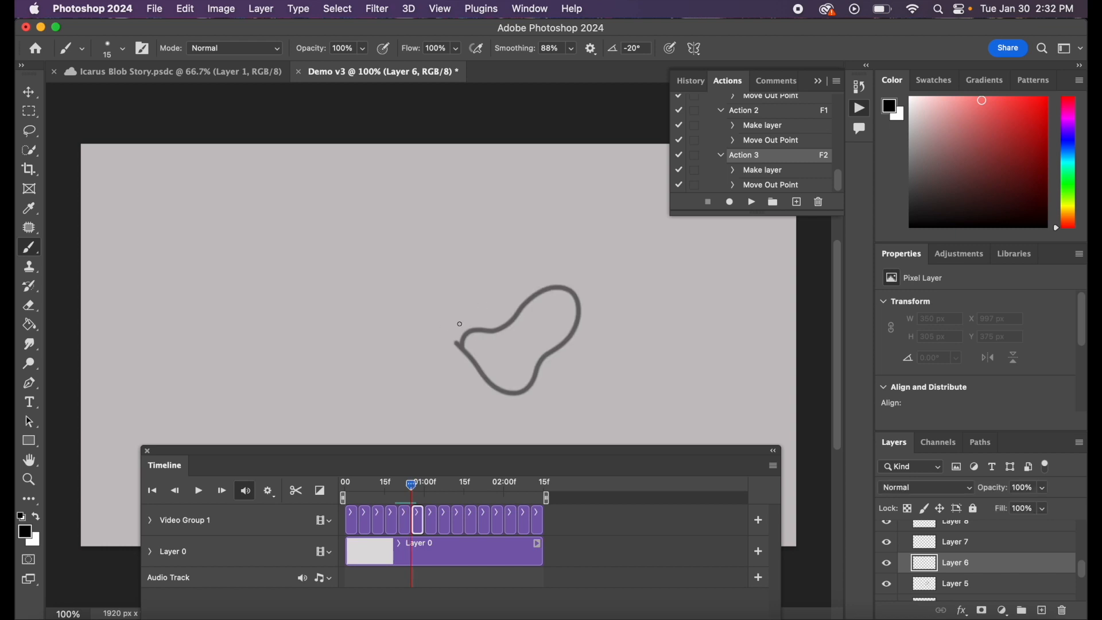
{"action": "mouse_move", "coordinate": [485, 353]}
{"action": "left_mouse_down"}
{"action": "mouse_move", "coordinate": [431, 393]}
{"action": "mouse_move", "coordinate": [392, 373]}
{"action": "mouse_move", "coordinate": [406, 332]}
{"action": "mouse_move", "coordinate": [476, 316]}
{"action": "left_mouse_up"}
Move the playhead to 01:00f and draw a small drop shape about 109 by 139 px on Layer 7, over the previous blob's upper left
{"action": "left_click_drag", "start_coordinate": [413, 484], "coordinate": [427, 486]}
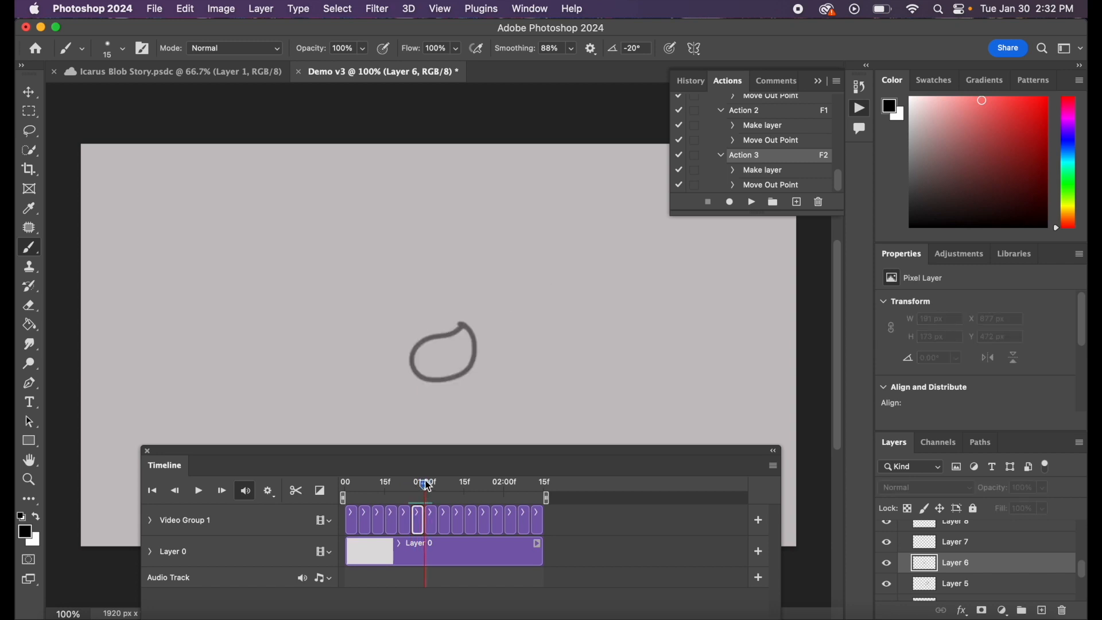
{"action": "left_click", "coordinate": [981, 547]}
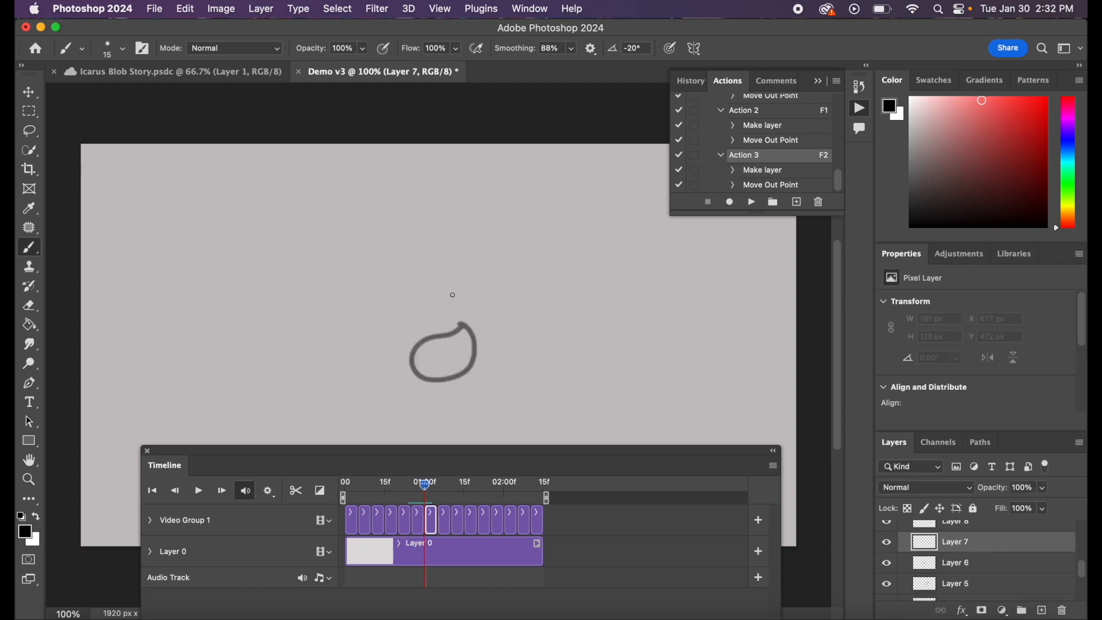
{"action": "mouse_move", "coordinate": [406, 322]}
{"action": "left_mouse_down"}
{"action": "mouse_move", "coordinate": [435, 371]}
{"action": "mouse_move", "coordinate": [459, 349]}
{"action": "mouse_move", "coordinate": [433, 305]}
{"action": "left_mouse_up"}
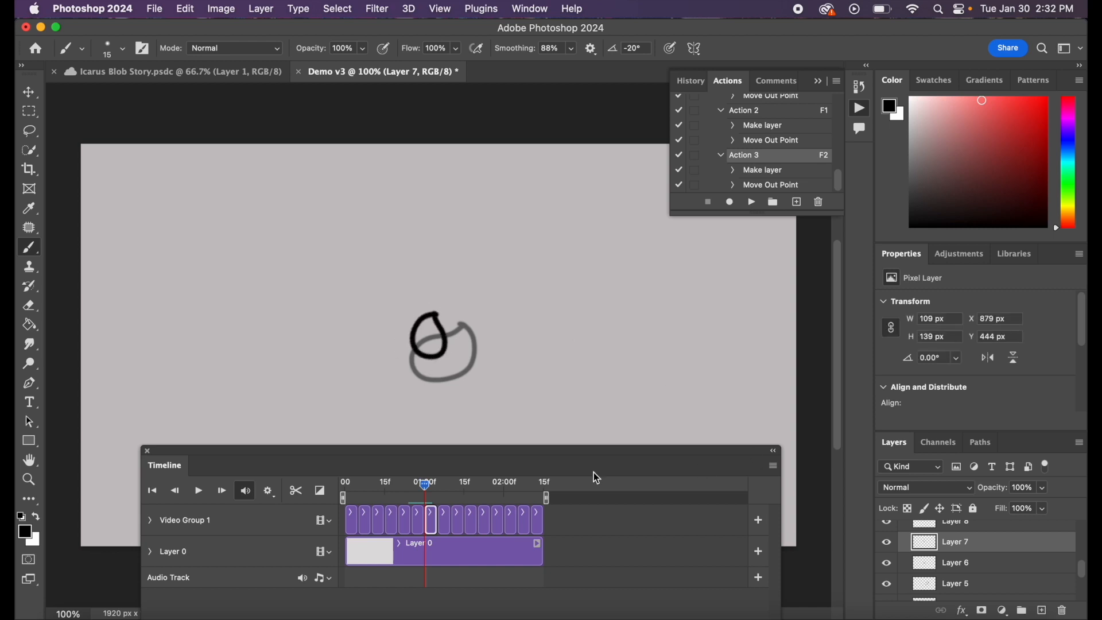
With the playhead at the eighth clip, draw a tiny ring about 66 by 59 px on Layer 8, at the drop's upper left
{"action": "left_click_drag", "start_coordinate": [428, 488], "coordinate": [442, 491]}
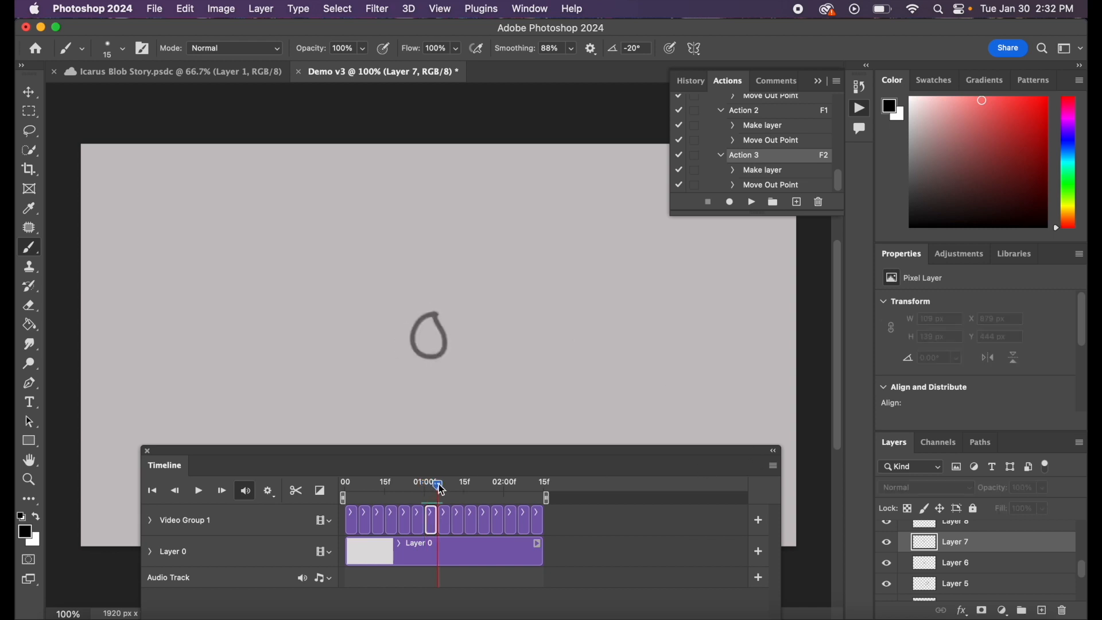
{"action": "scroll", "coordinate": [986, 543], "scroll_direction": "up", "scroll_amount": 2}
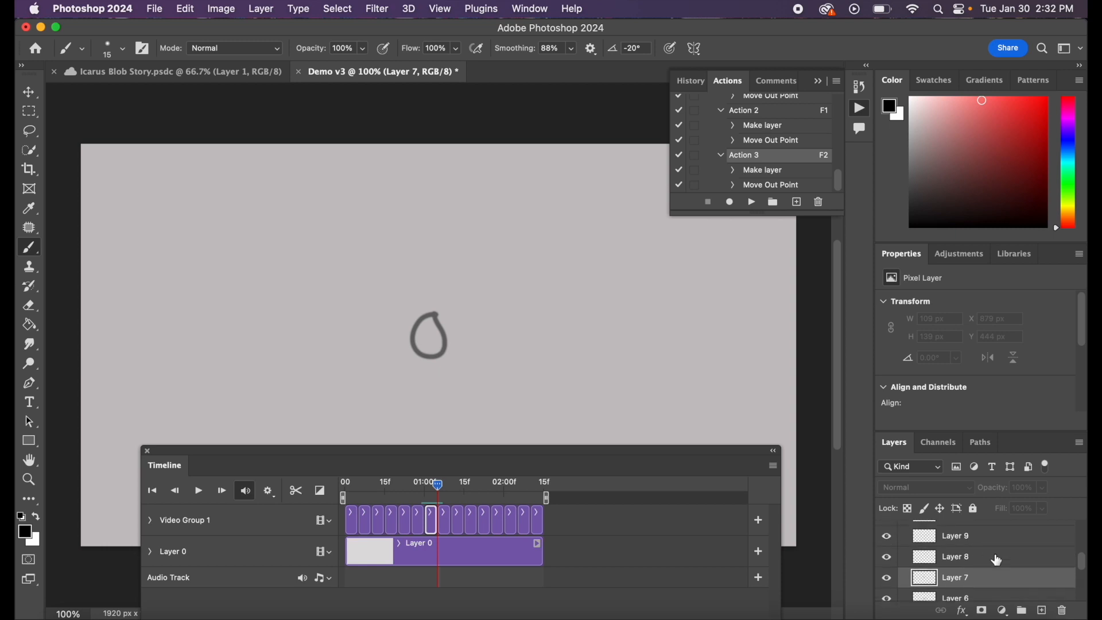
{"action": "left_click", "coordinate": [995, 558]}
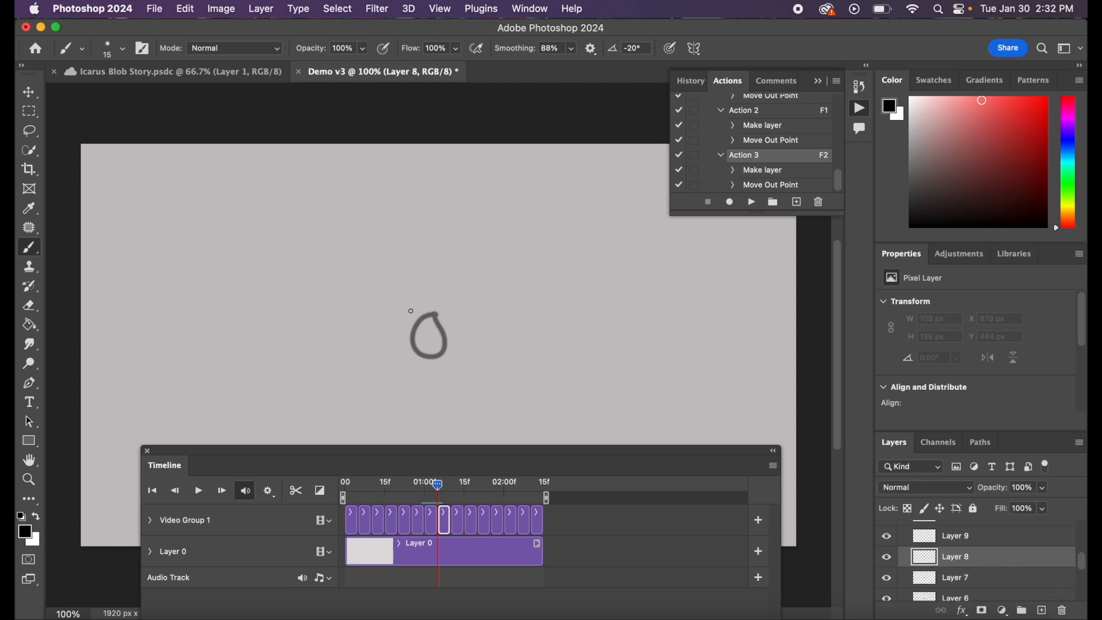
{"action": "mouse_move", "coordinate": [413, 325]}
{"action": "left_mouse_down"}
{"action": "mouse_move", "coordinate": [429, 320]}
{"action": "mouse_move", "coordinate": [418, 305]}
{"action": "left_mouse_up"}
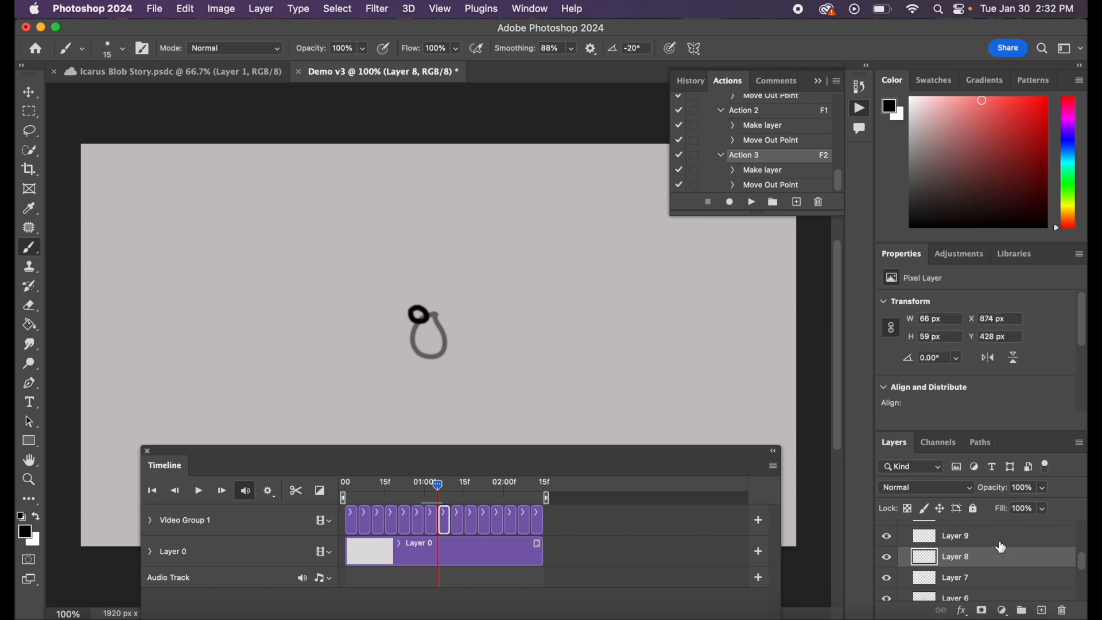
With the playhead at the ninth clip, paint a single dot about 22 px wide on Layer 9, just above the tiny ring
{"action": "scroll", "coordinate": [1006, 550], "scroll_direction": "up", "scroll_amount": 2}
{"action": "left_click", "coordinate": [998, 580]}
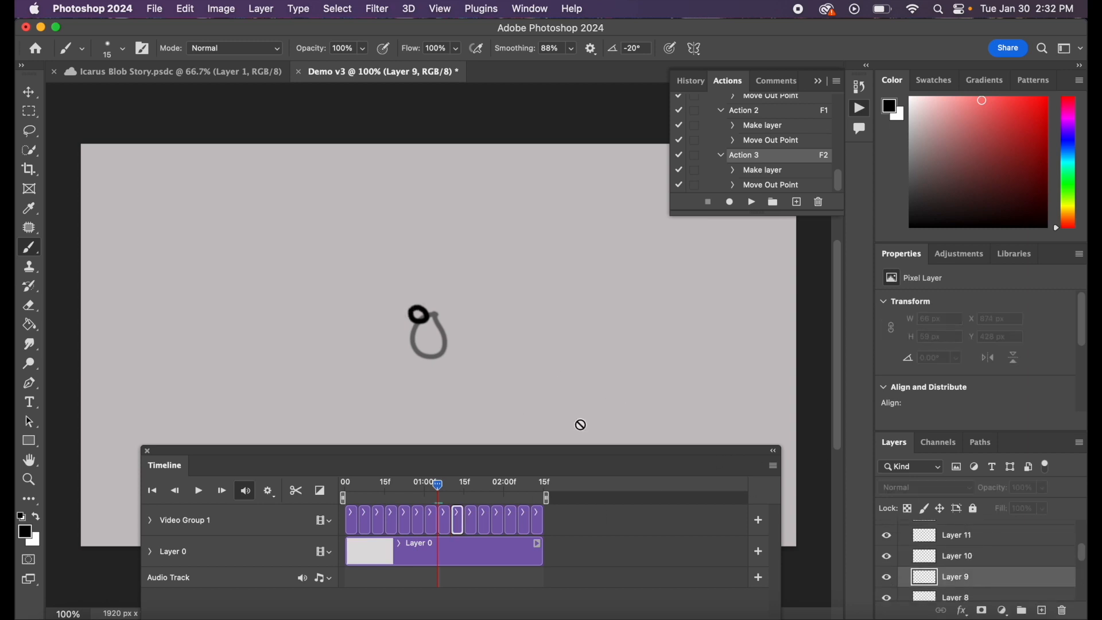
{"action": "left_click_drag", "start_coordinate": [441, 489], "coordinate": [454, 489]}
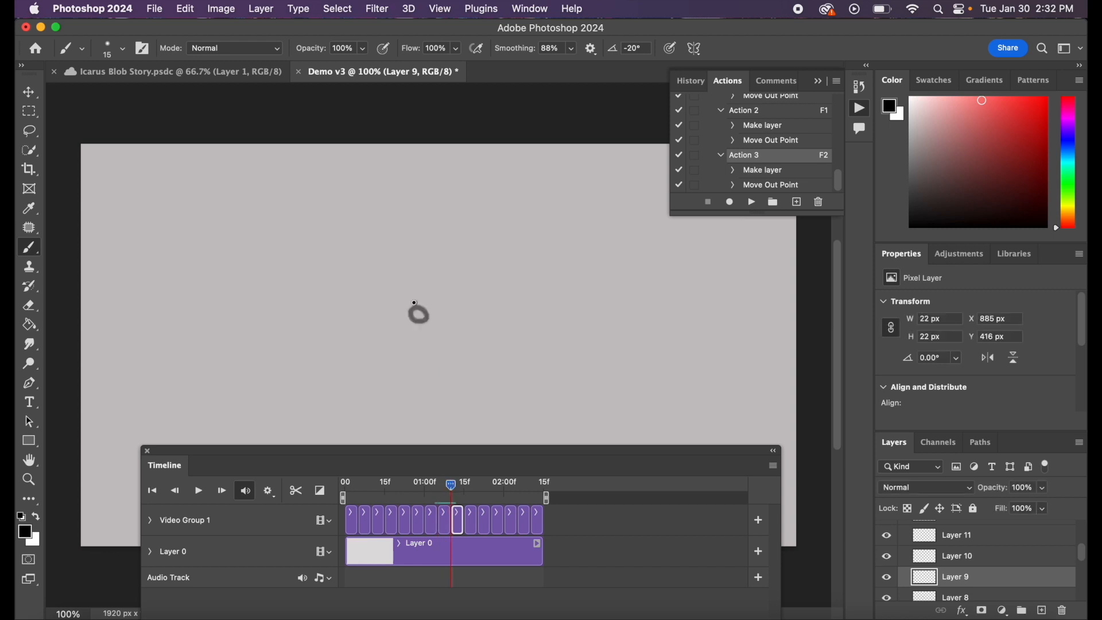
With the playhead at the tenth clip, paint a loose ring of six small dots around the previous dot on Layer 10
{"action": "left_click_drag", "start_coordinate": [454, 486], "coordinate": [482, 486]}
{"action": "left_click_drag", "start_coordinate": [481, 486], "coordinate": [468, 487]}
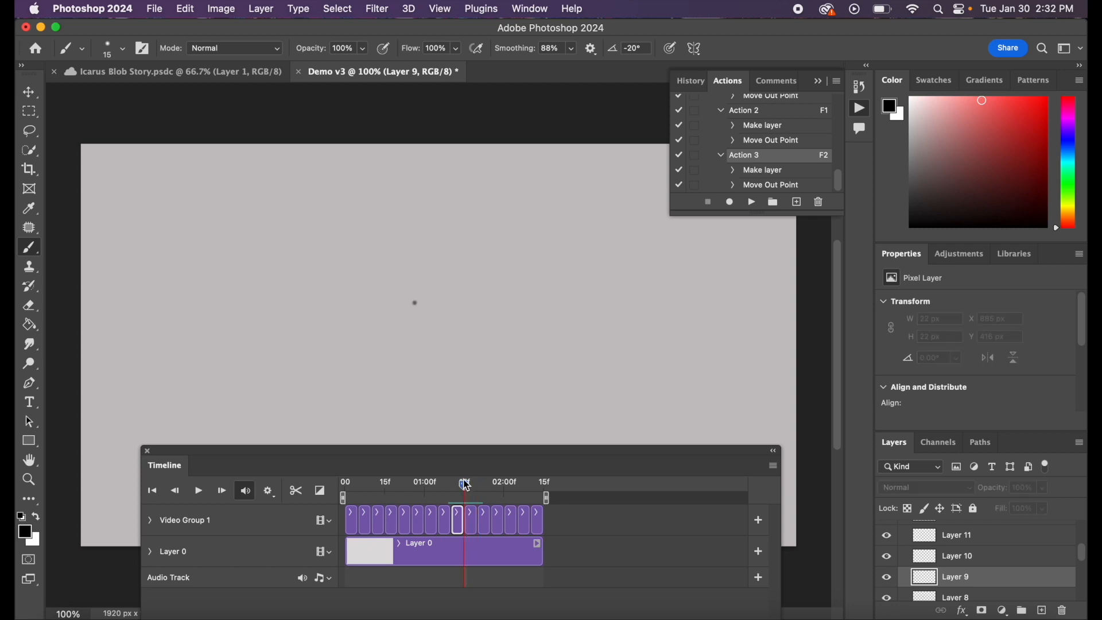
{"action": "left_click", "coordinate": [1002, 560]}
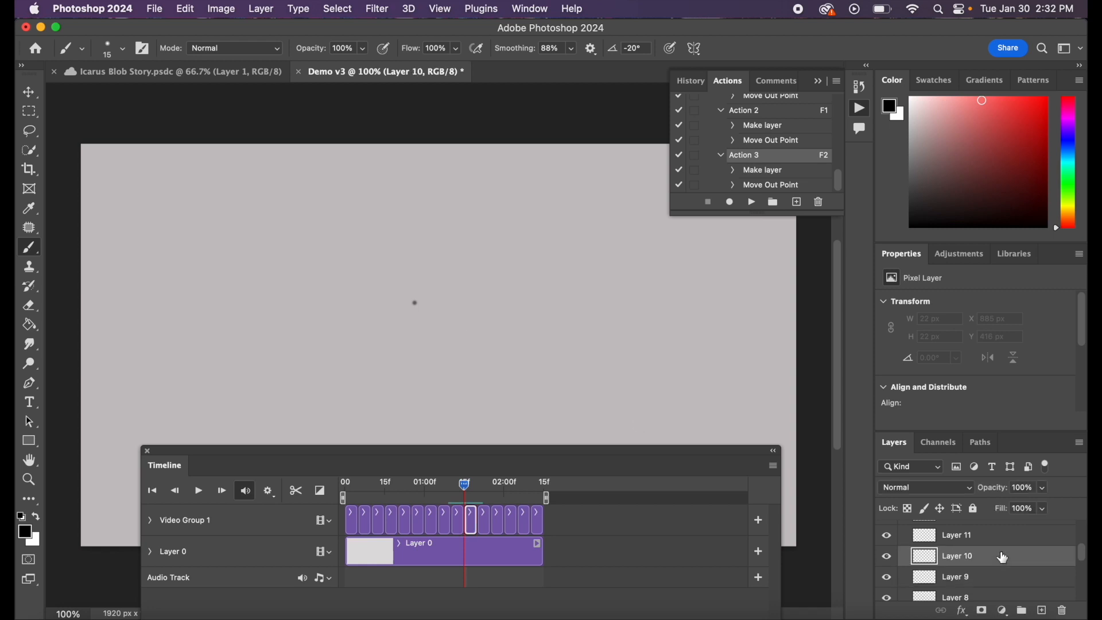
{"action": "left_click", "coordinate": [407, 311]}
{"action": "left_click", "coordinate": [404, 300]}
{"action": "left_click", "coordinate": [413, 294]}
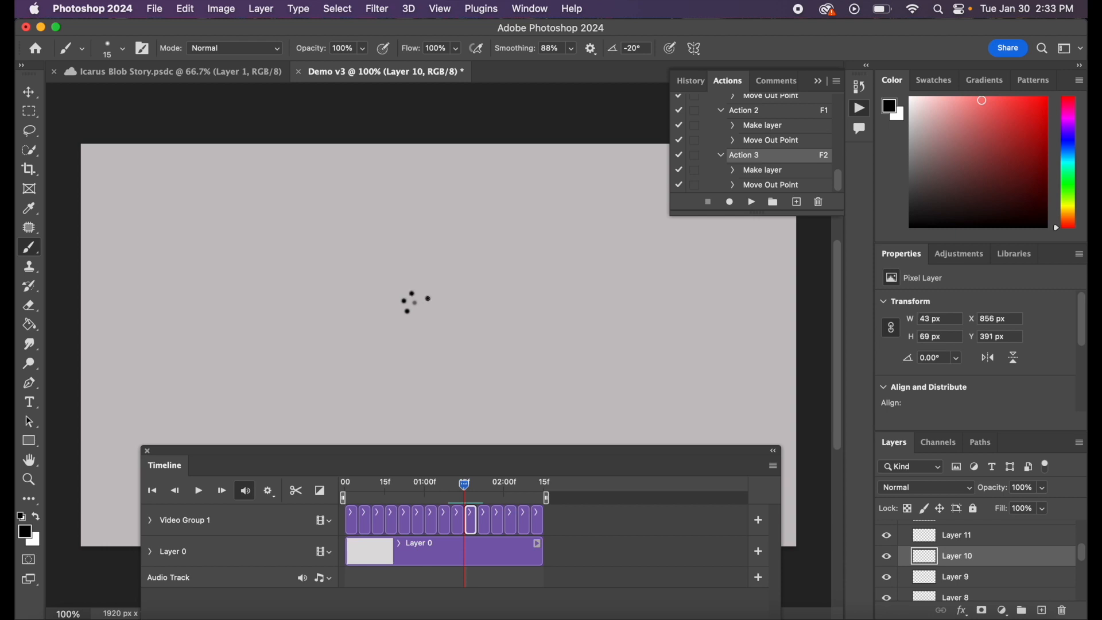
{"action": "left_click", "coordinate": [431, 310]}
{"action": "left_click", "coordinate": [420, 315]}
On Layer 11, with the playhead at its clip and a 35 px brush, paint a wider ring of seven dots around the previous dots
{"action": "left_click", "coordinate": [986, 540]}
{"action": "left_click_drag", "start_coordinate": [468, 491], "coordinate": [483, 494]}
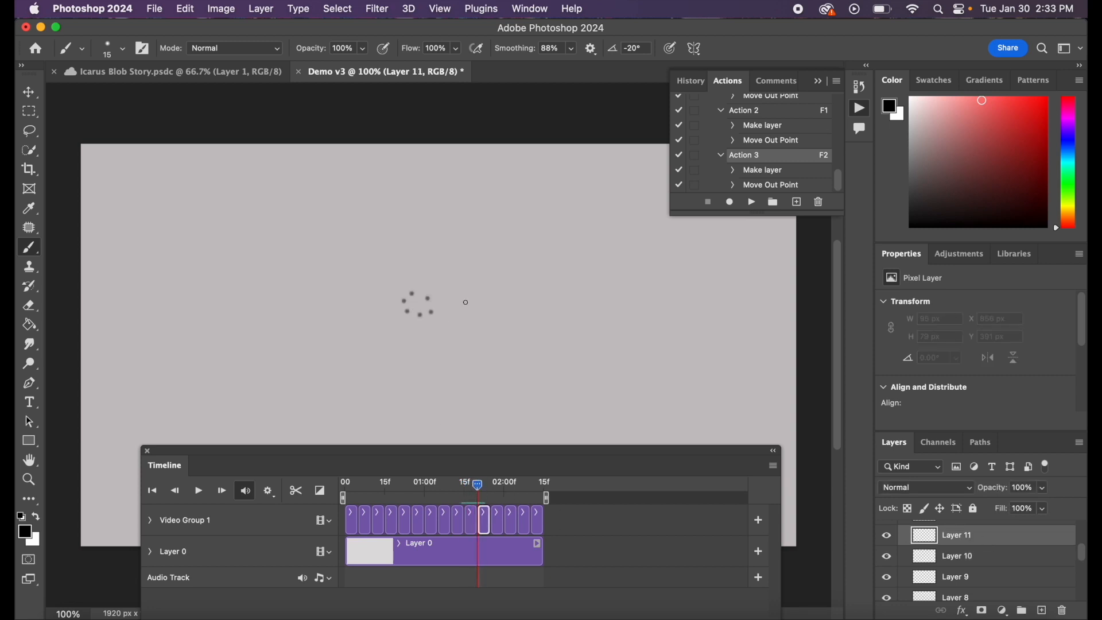
{"action": "key", "text": "bracketright"}
{"action": "key", "text": "bracketright"}
{"action": "key", "text": "bracketright"}
{"action": "key", "text": "bracketright"}
{"action": "left_click", "coordinate": [421, 279]}
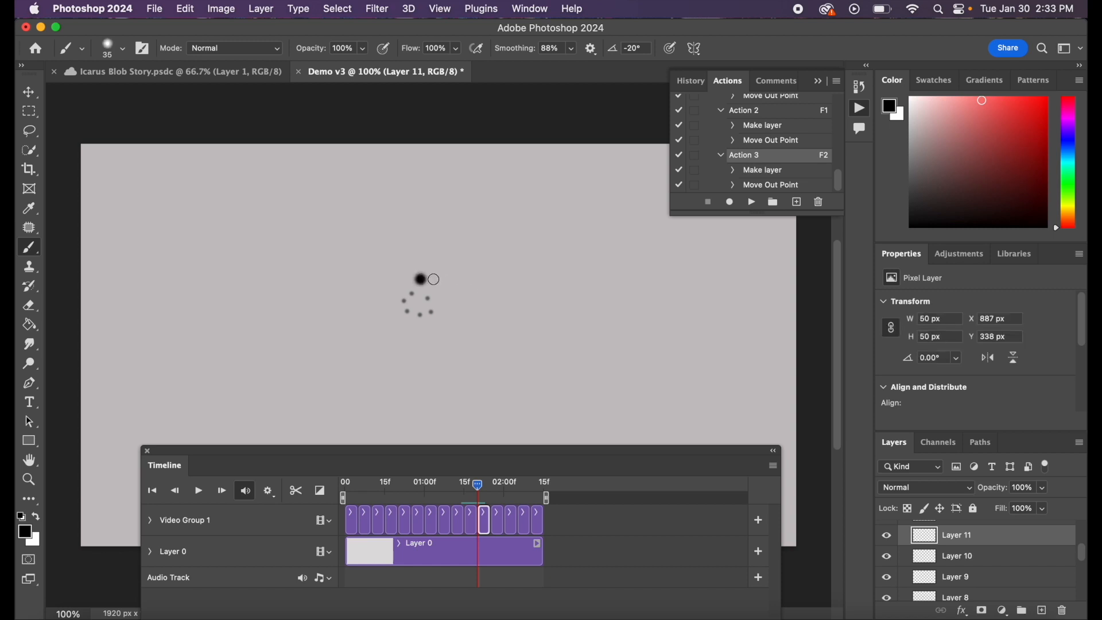
{"action": "left_click", "coordinate": [449, 286]}
{"action": "left_click", "coordinate": [449, 320]}
{"action": "left_click", "coordinate": [425, 332]}
{"action": "left_click", "coordinate": [395, 327]}
{"action": "left_click", "coordinate": [387, 305]}
{"action": "left_click", "coordinate": [397, 279]}
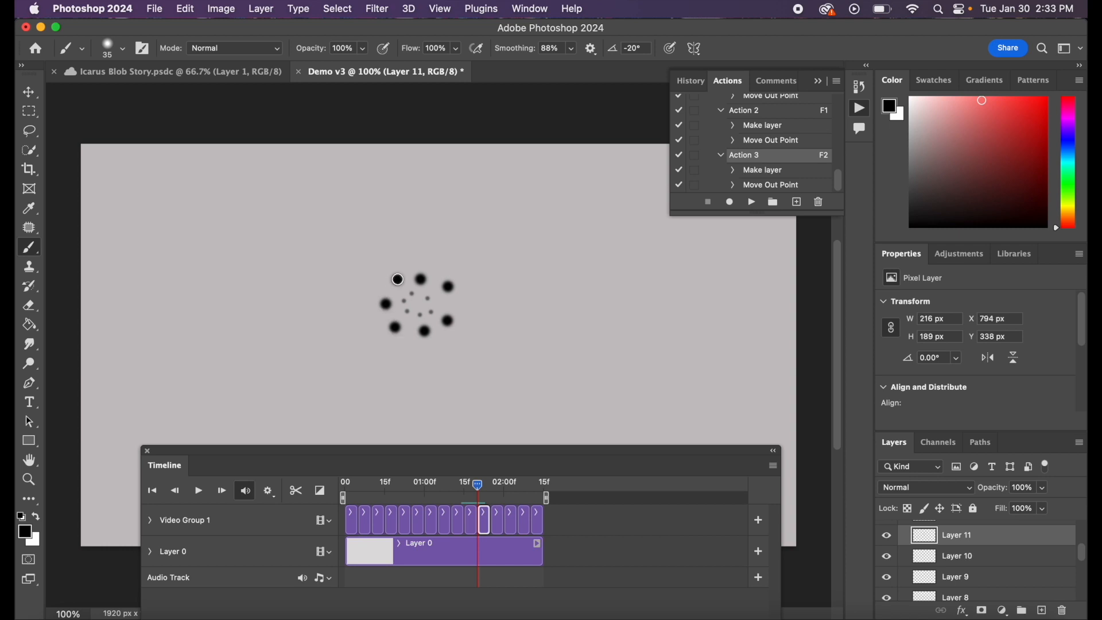
{"action": "scroll", "coordinate": [970, 542], "scroll_direction": "up", "scroll_amount": 2}
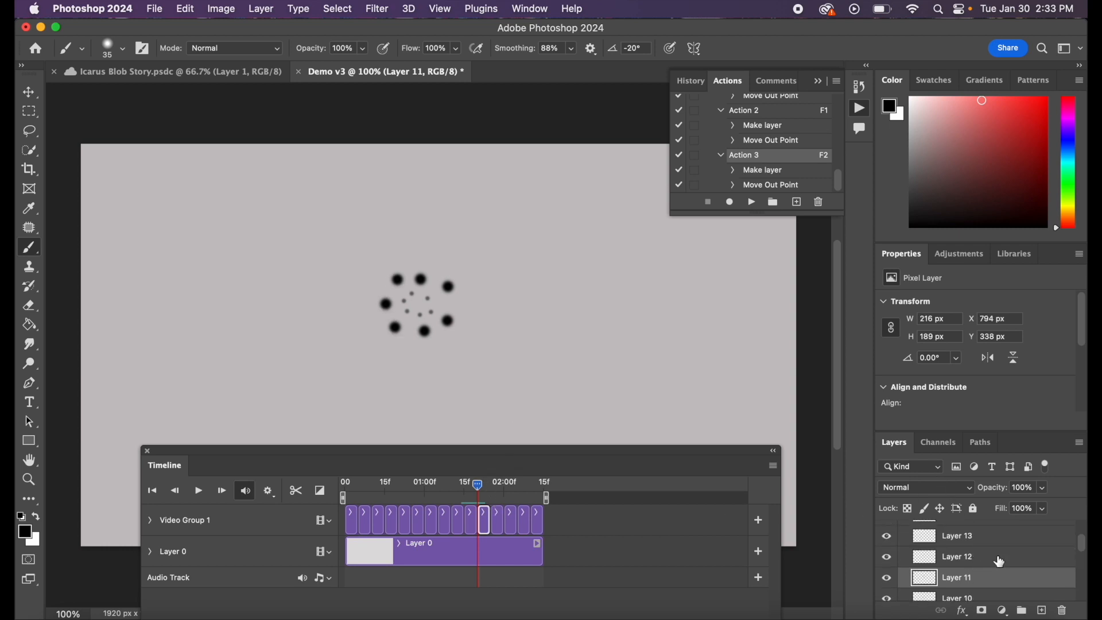
On Layer 12, with the playhead at its clip and a 60 px brush, paint a ring of ten dots around the previous ring, about 398 by 393 px
{"action": "left_click", "coordinate": [1000, 558]}
{"action": "left_click_drag", "start_coordinate": [481, 489], "coordinate": [492, 488]}
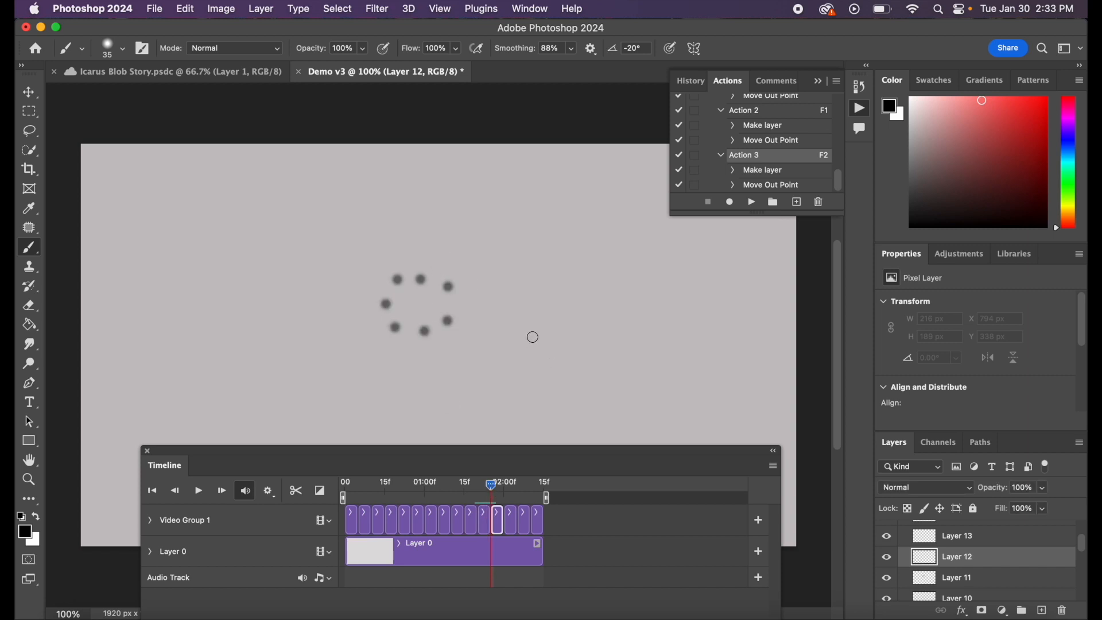
{"action": "key", "text": "bracketright"}
{"action": "key", "text": "bracketright"}
{"action": "left_click", "coordinate": [443, 256]}
{"action": "left_click", "coordinate": [480, 281]}
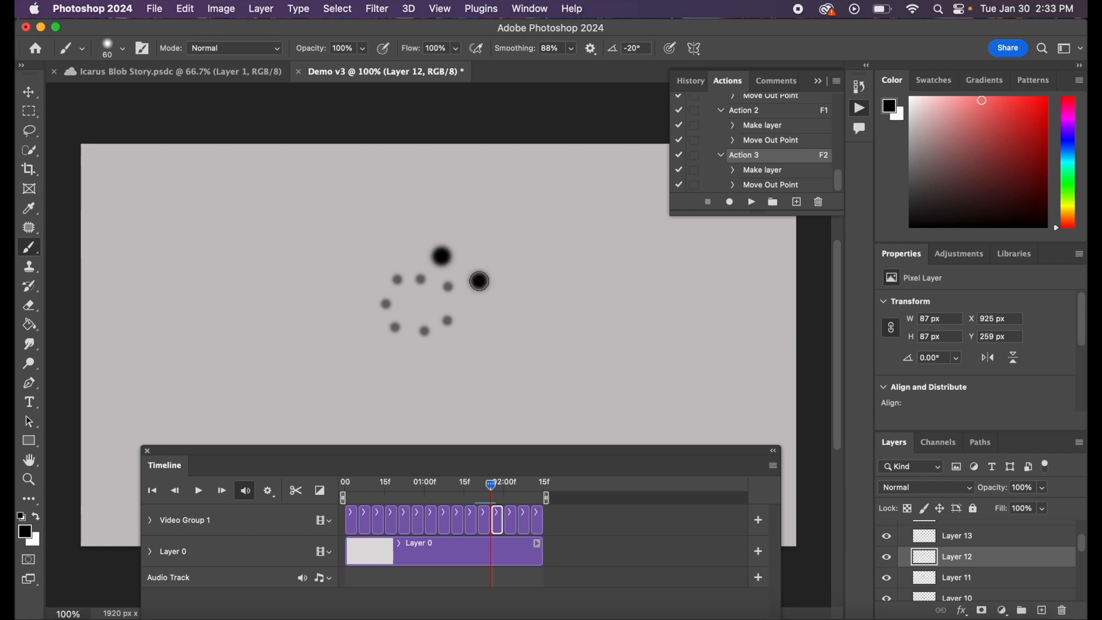
{"action": "left_click", "coordinate": [480, 315]}
{"action": "left_click", "coordinate": [471, 349]}
{"action": "left_click", "coordinate": [443, 355]}
{"action": "left_click", "coordinate": [408, 364]}
{"action": "left_click", "coordinate": [375, 357]}
{"action": "left_click", "coordinate": [364, 321]}
{"action": "left_click", "coordinate": [365, 280]}
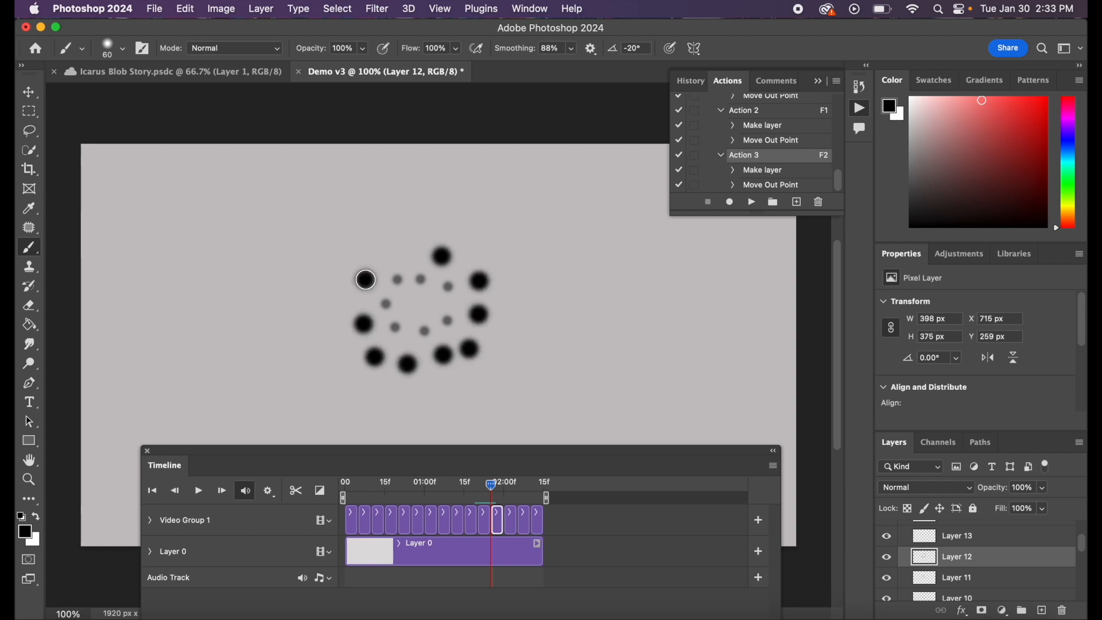
{"action": "left_click", "coordinate": [401, 250]}
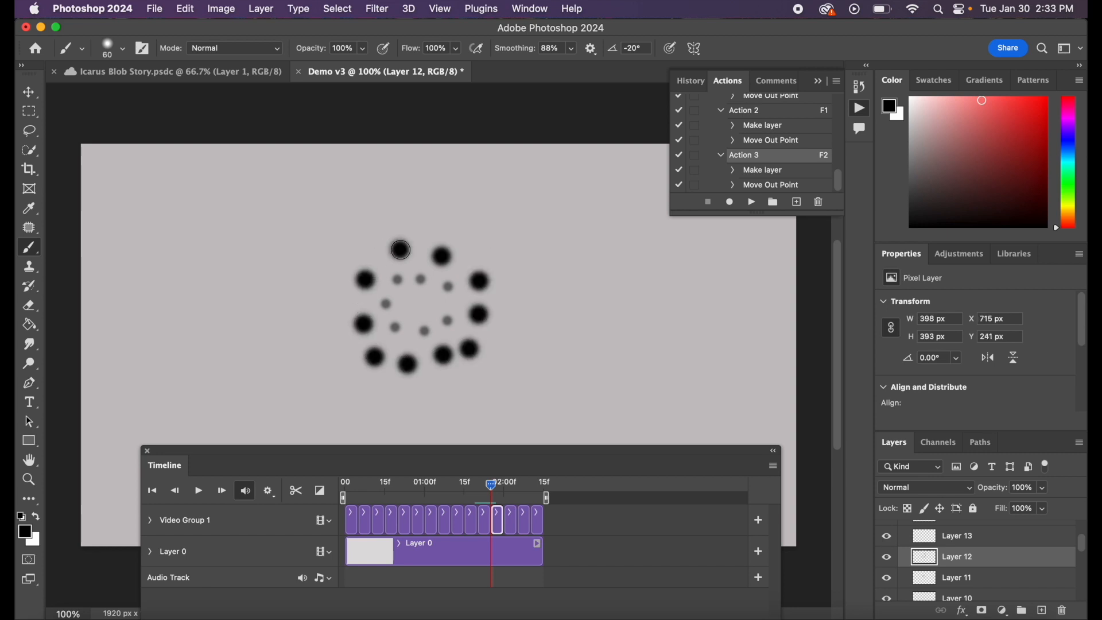
On Layer 13, with the playhead at its clip and a 100 px brush, paint a wider ring of eleven dots, about 666 by 686 px
{"action": "left_click", "coordinate": [1019, 537]}
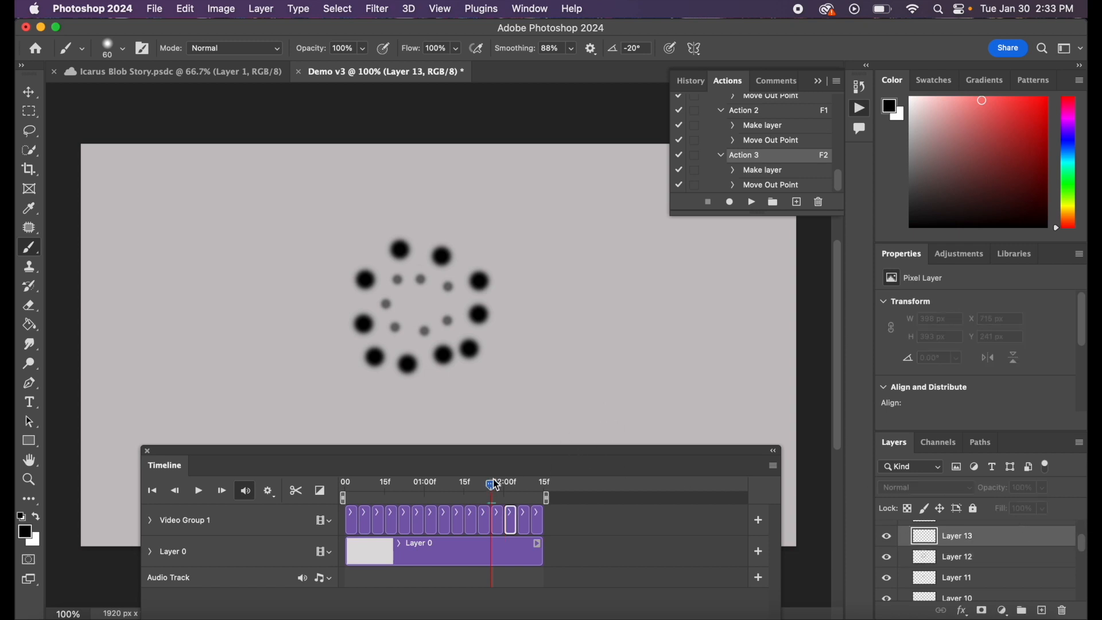
{"action": "left_click_drag", "start_coordinate": [496, 486], "coordinate": [510, 486]}
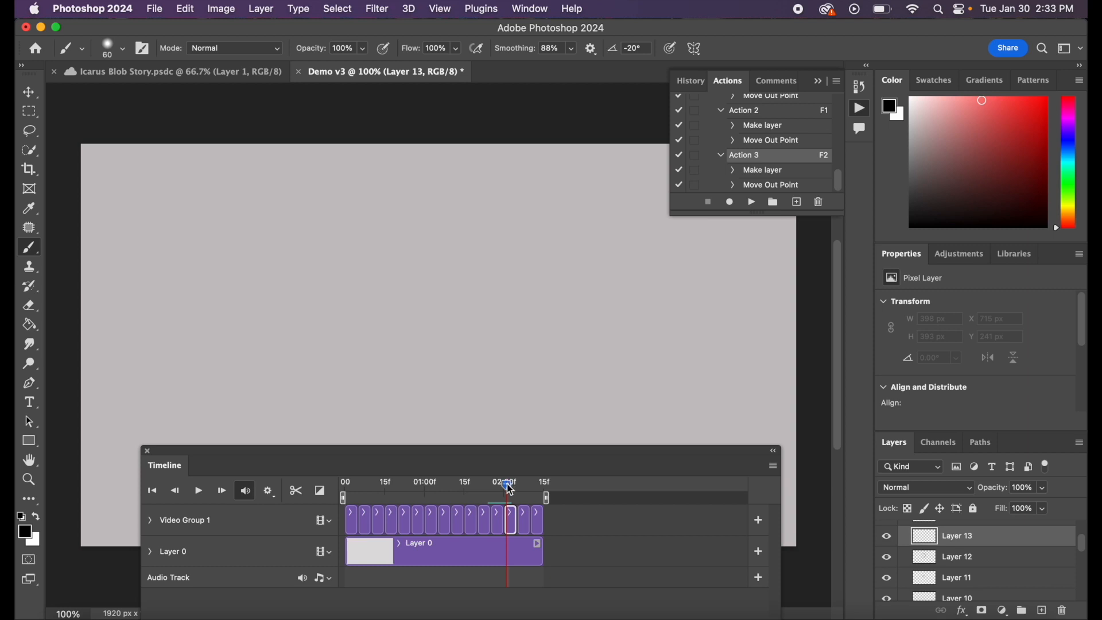
{"action": "left_click_drag", "start_coordinate": [510, 490], "coordinate": [507, 489]}
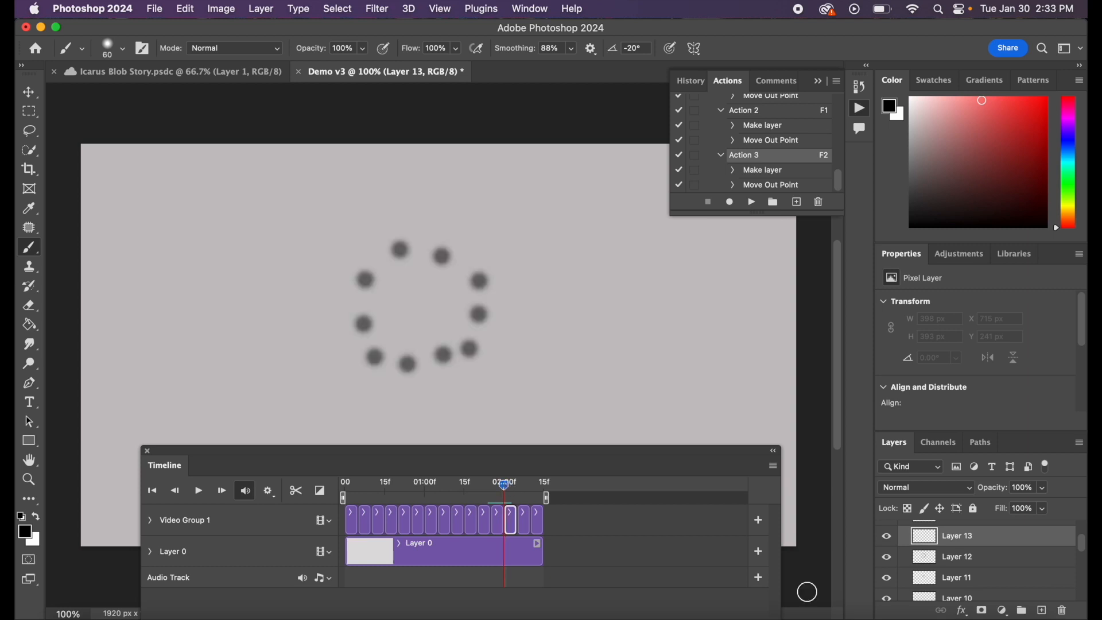
{"action": "key", "text": "bracketright"}
{"action": "key", "text": "bracketright"}
{"action": "key", "text": "bracketright"}
{"action": "key", "text": "bracketright"}
{"action": "left_click", "coordinate": [400, 210]}
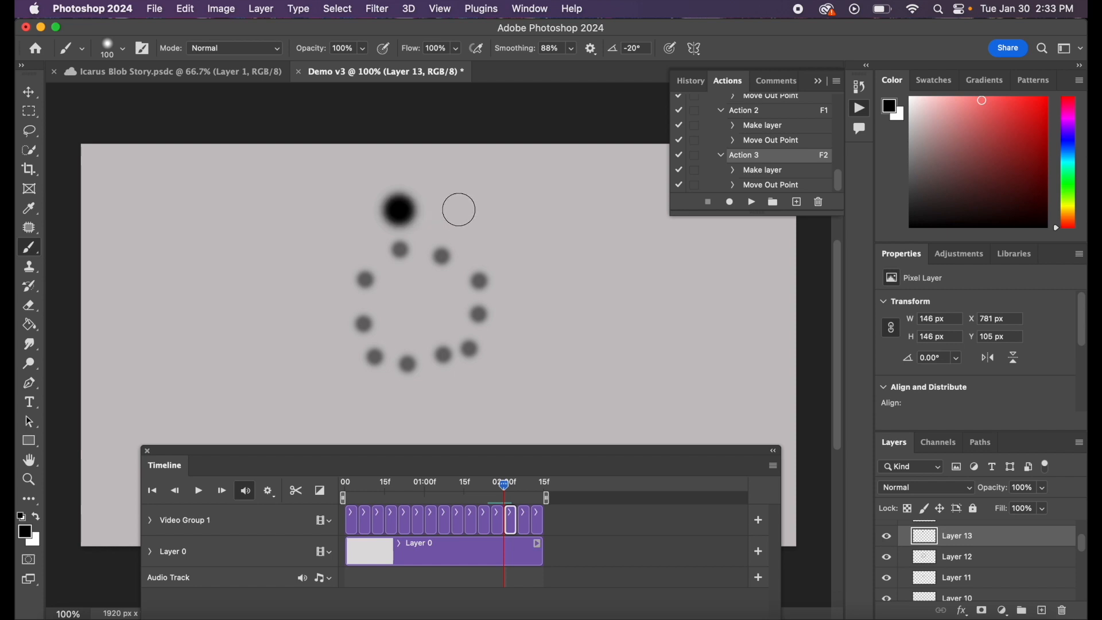
{"action": "left_click", "coordinate": [460, 210]}
{"action": "left_click", "coordinate": [505, 247]}
{"action": "left_click", "coordinate": [513, 297]}
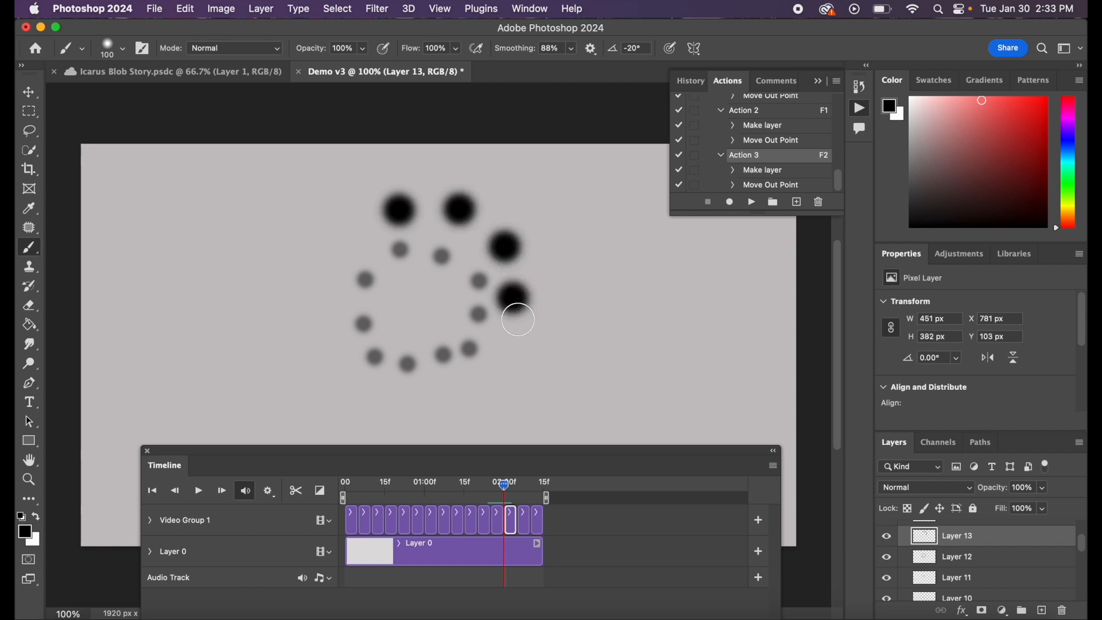
{"action": "left_click", "coordinate": [510, 366]}
{"action": "left_click", "coordinate": [457, 396]}
{"action": "left_click", "coordinate": [404, 411]}
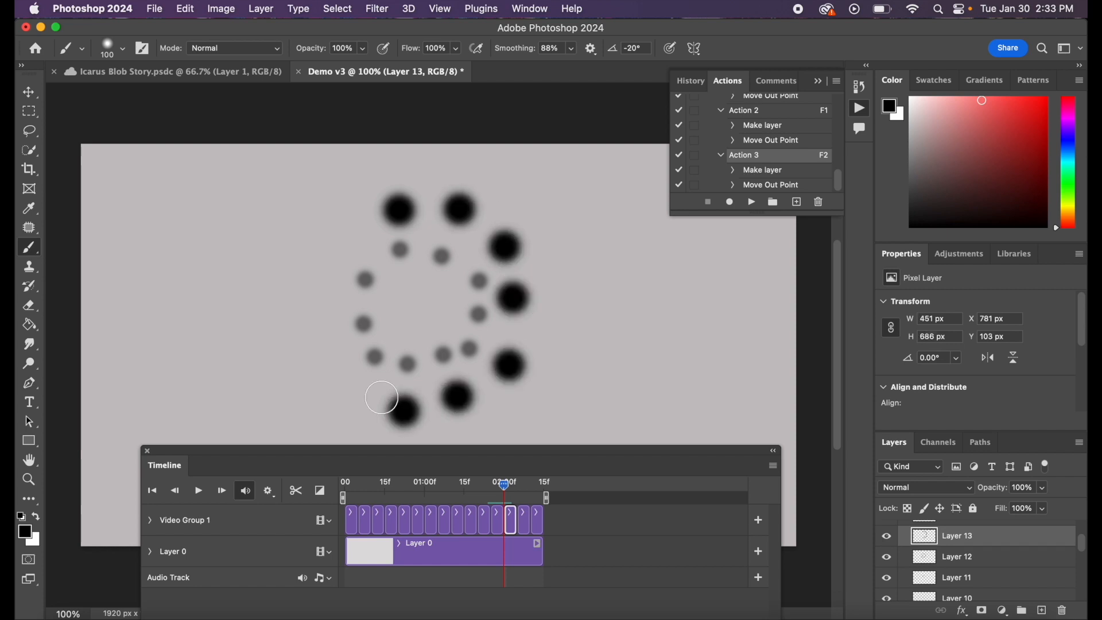
{"action": "left_click", "coordinate": [350, 392]}
{"action": "left_click", "coordinate": [319, 343]}
{"action": "left_click", "coordinate": [319, 295]}
{"action": "left_click", "coordinate": [348, 231]}
On Layer 14, with the playhead at its clip and a 200 px brush, paint eleven large dots in a ring well outside the previous one
{"action": "scroll", "coordinate": [1006, 568], "scroll_direction": "up", "scroll_amount": 3}
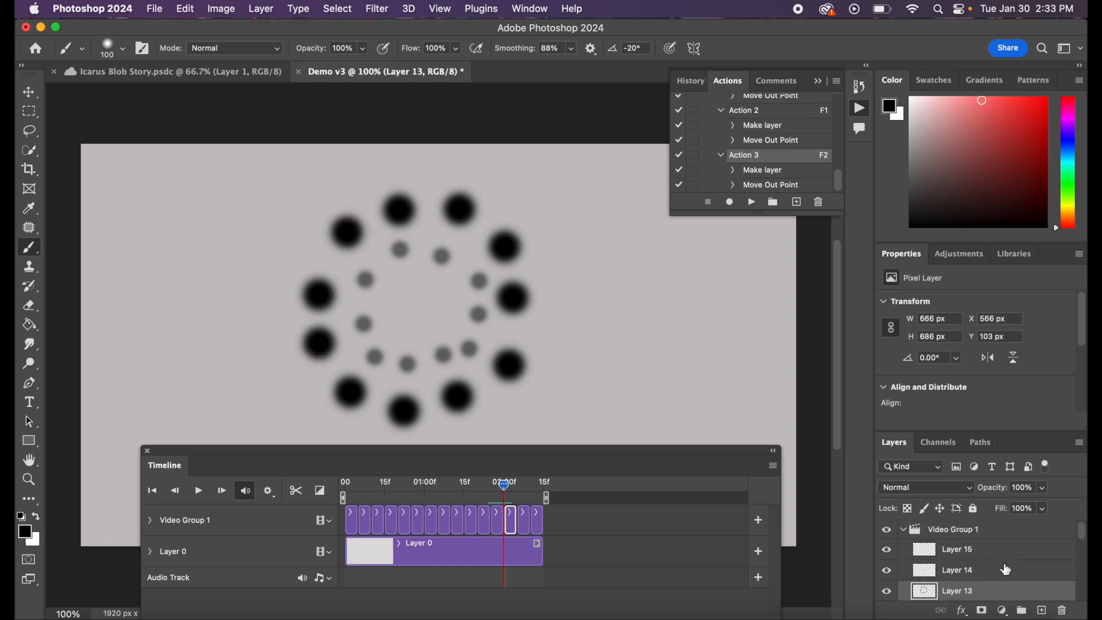
{"action": "left_click", "coordinate": [1007, 571]}
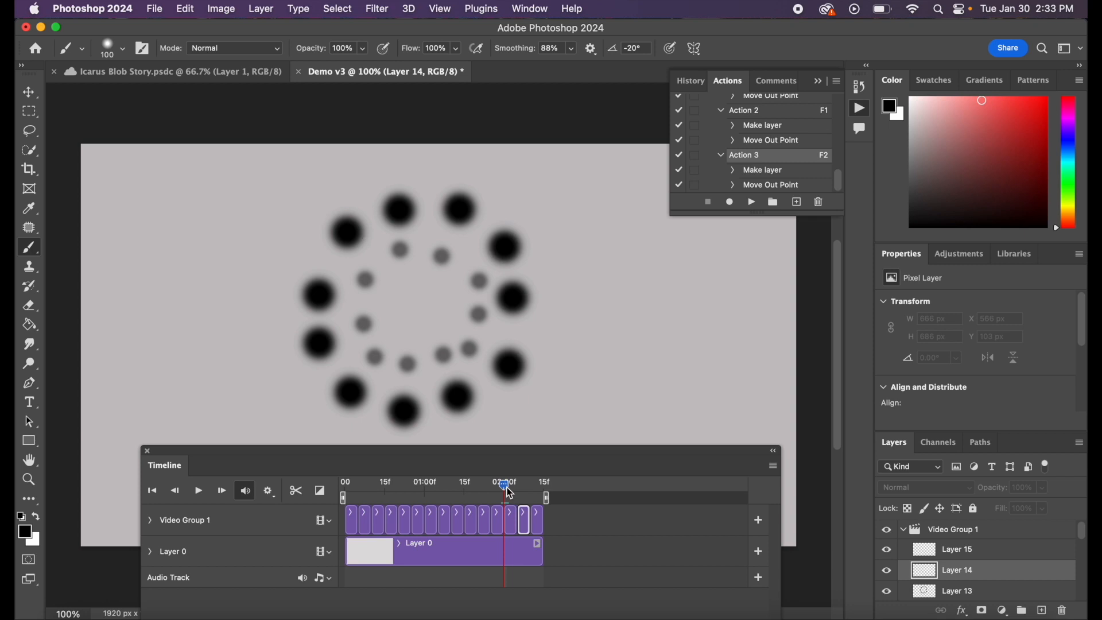
{"action": "left_click_drag", "start_coordinate": [511, 491], "coordinate": [524, 491]}
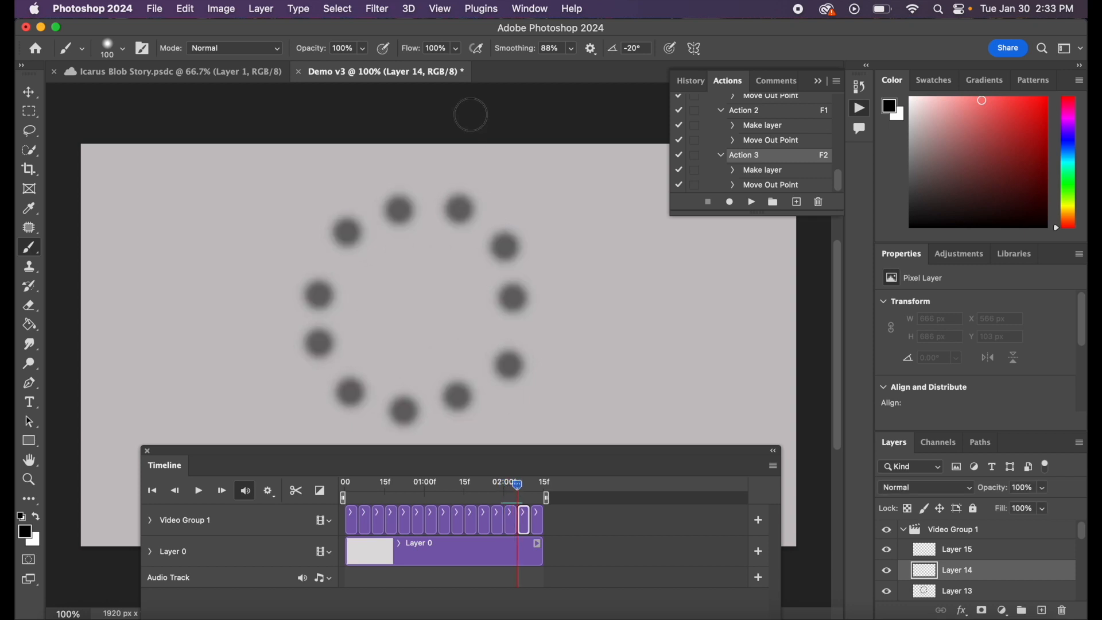
{"action": "key", "text": "bracketright"}
{"action": "key", "text": "bracketright"}
{"action": "key", "text": "bracketright"}
{"action": "key", "text": "bracketright"}
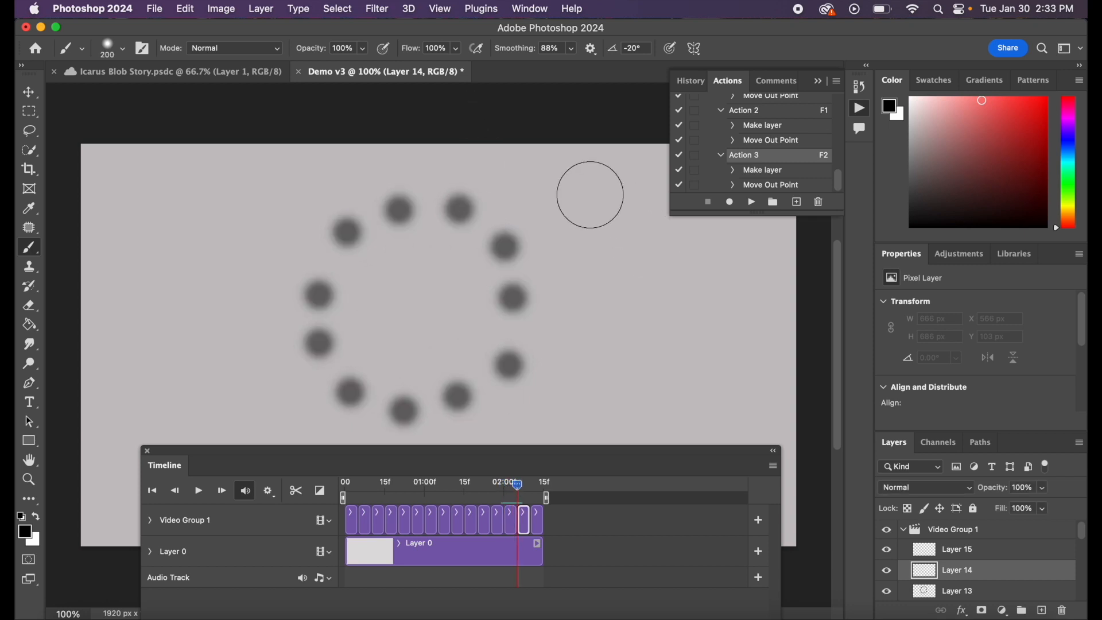
{"action": "left_click", "coordinate": [534, 182]}
{"action": "left_click", "coordinate": [587, 251]}
{"action": "left_click", "coordinate": [586, 328]}
{"action": "left_click", "coordinate": [566, 400]}
{"action": "left_click_drag", "start_coordinate": [446, 454], "coordinate": [446, 517]}
{"action": "left_click", "coordinate": [497, 461]}
{"action": "left_click", "coordinate": [395, 472]}
{"action": "left_click", "coordinate": [289, 445]}
{"action": "left_click", "coordinate": [233, 333]}
{"action": "left_click", "coordinate": [244, 238]}
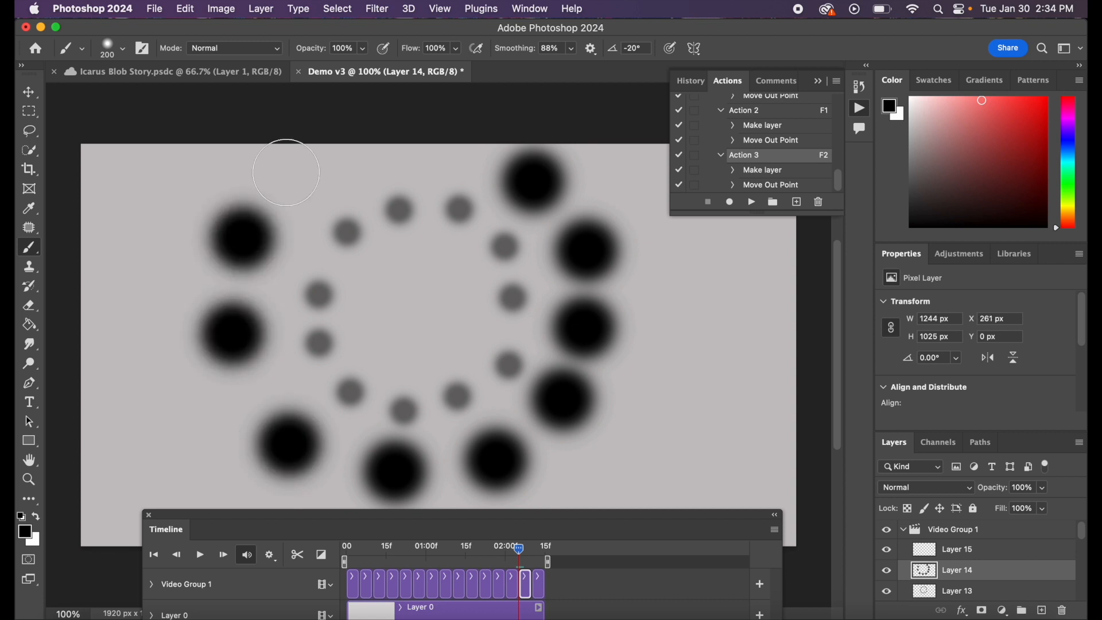
{"action": "left_click", "coordinate": [315, 158]}
{"action": "left_click", "coordinate": [422, 134]}
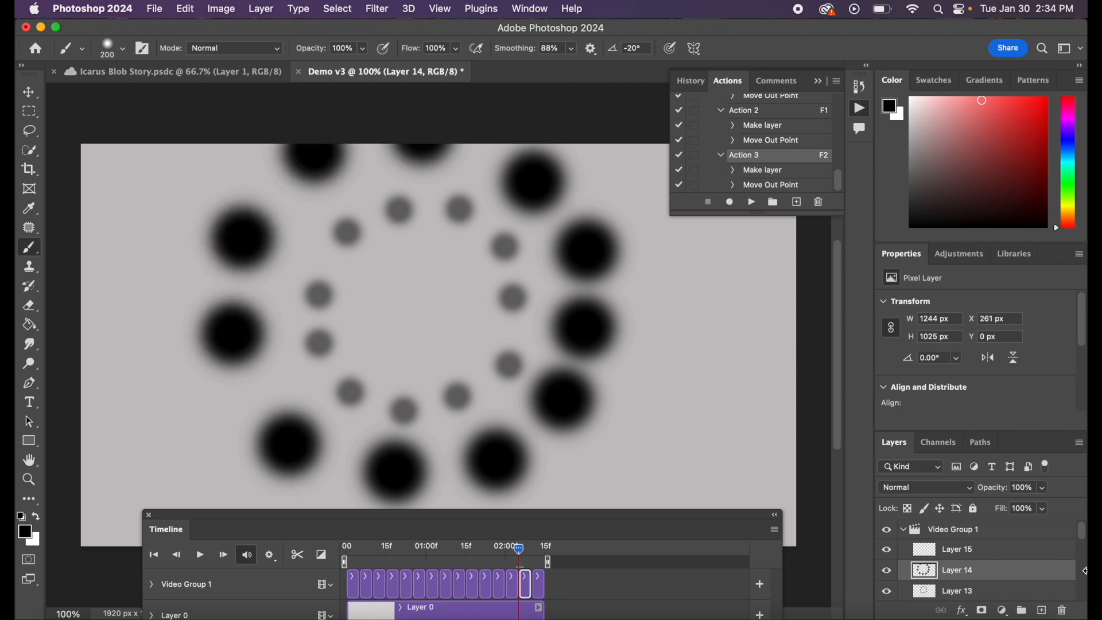
On Layer 15, with the playhead at the last clip and a 400 px brush, paint eight huge dots along the canvas edges, partly running off it
{"action": "left_click", "coordinate": [1003, 550]}
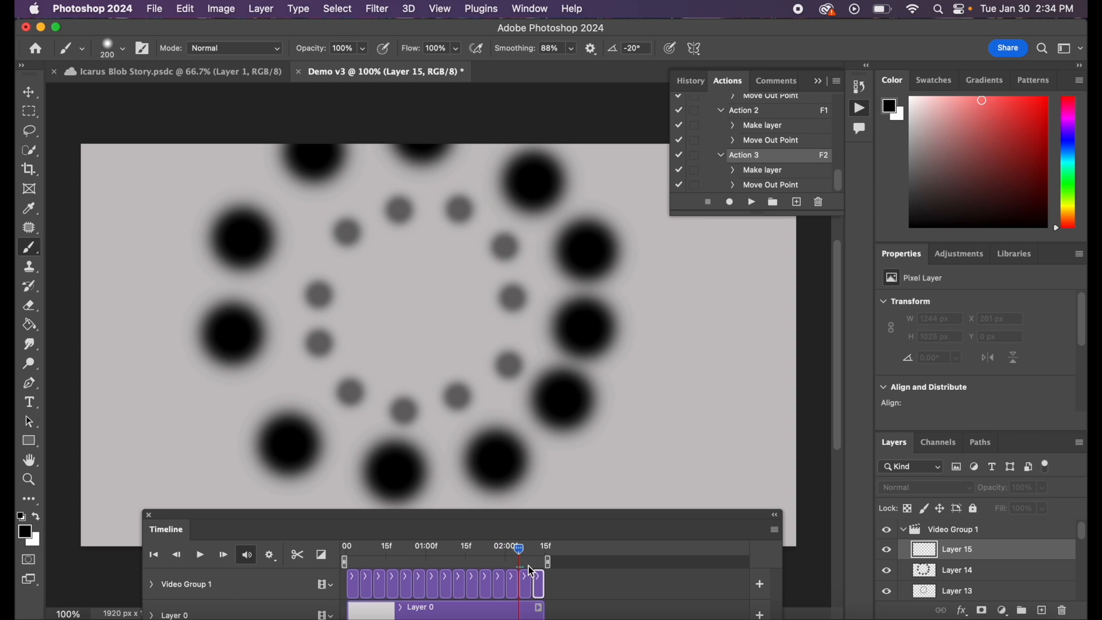
{"action": "left_click_drag", "start_coordinate": [520, 550], "coordinate": [533, 553]}
{"action": "key", "text": "bracketright"}
{"action": "key", "text": "bracketright"}
{"action": "key", "text": "bracketright"}
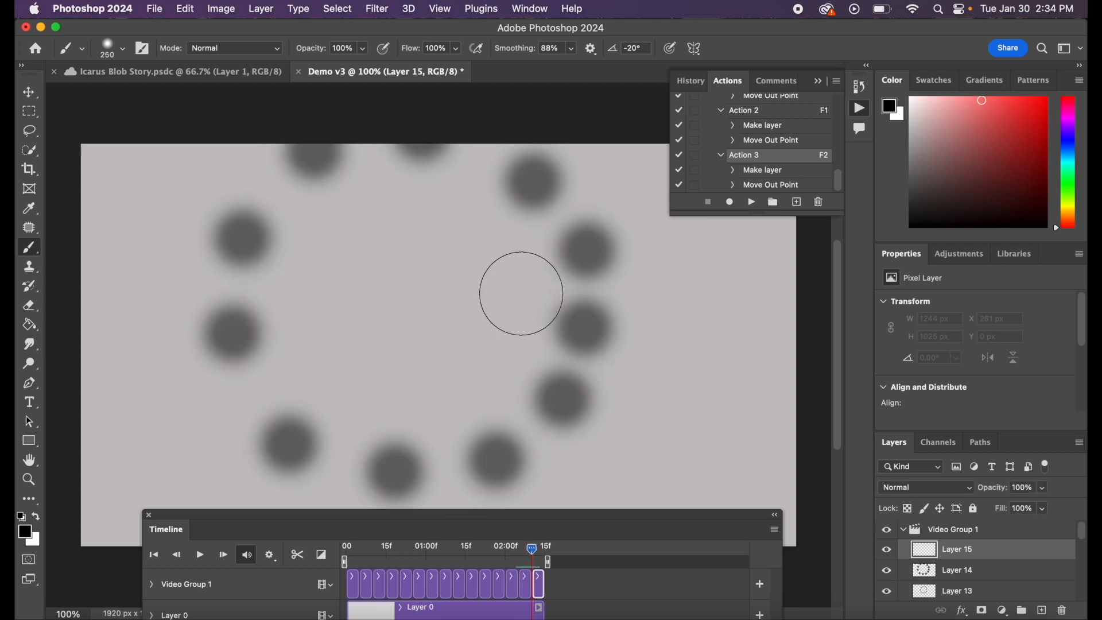
{"action": "left_click", "coordinate": [166, 140]}
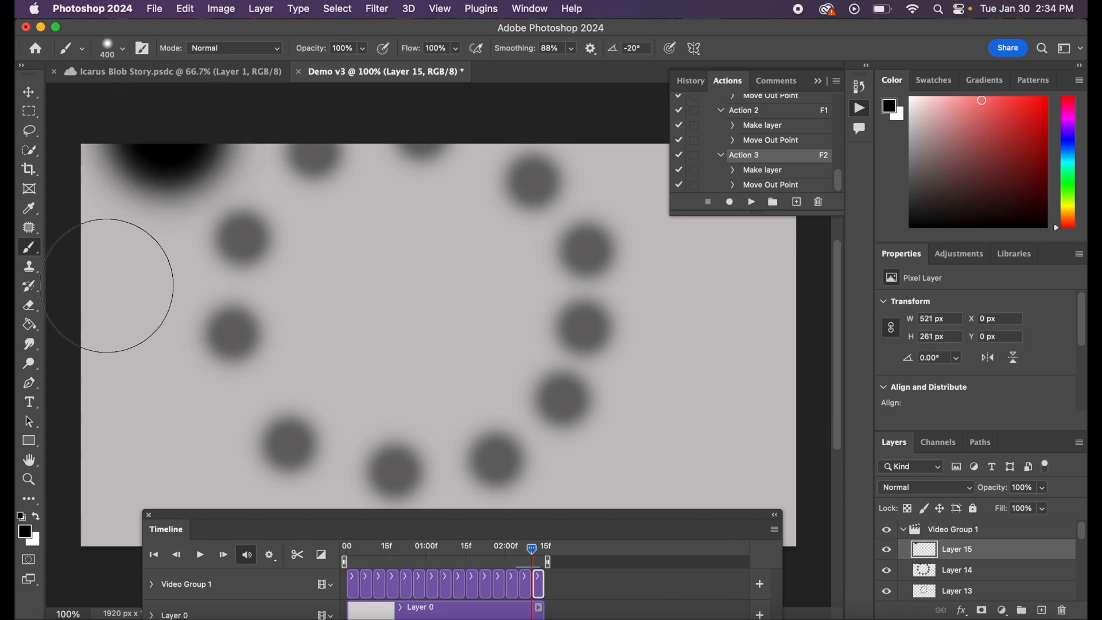
{"action": "left_click", "coordinate": [122, 310]}
{"action": "left_click", "coordinate": [147, 456]}
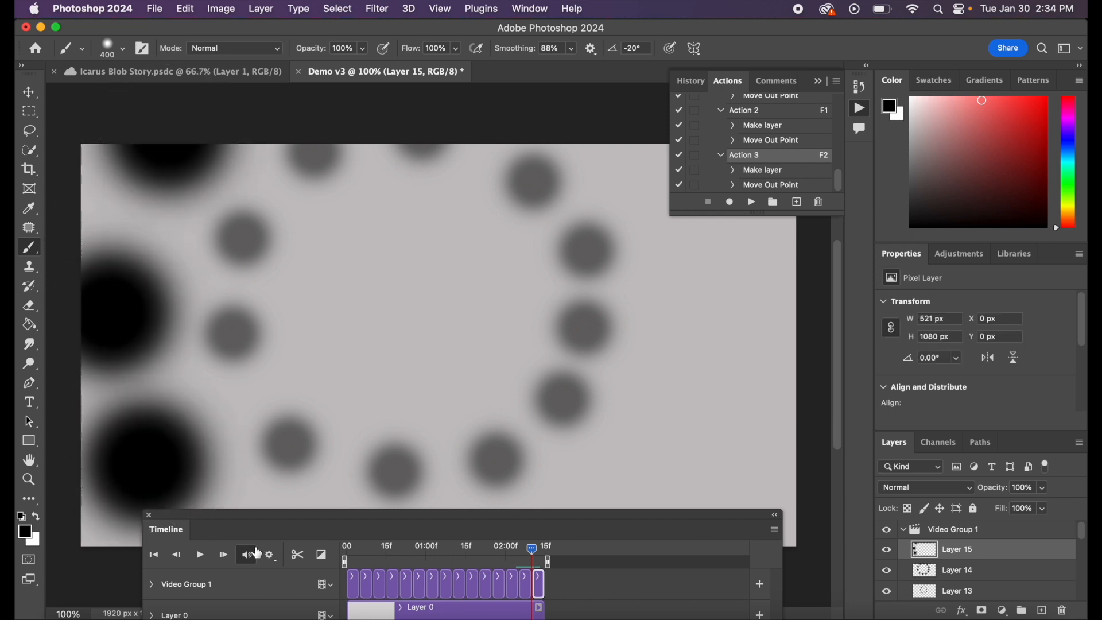
{"action": "left_click_drag", "start_coordinate": [305, 517], "coordinate": [305, 560]}
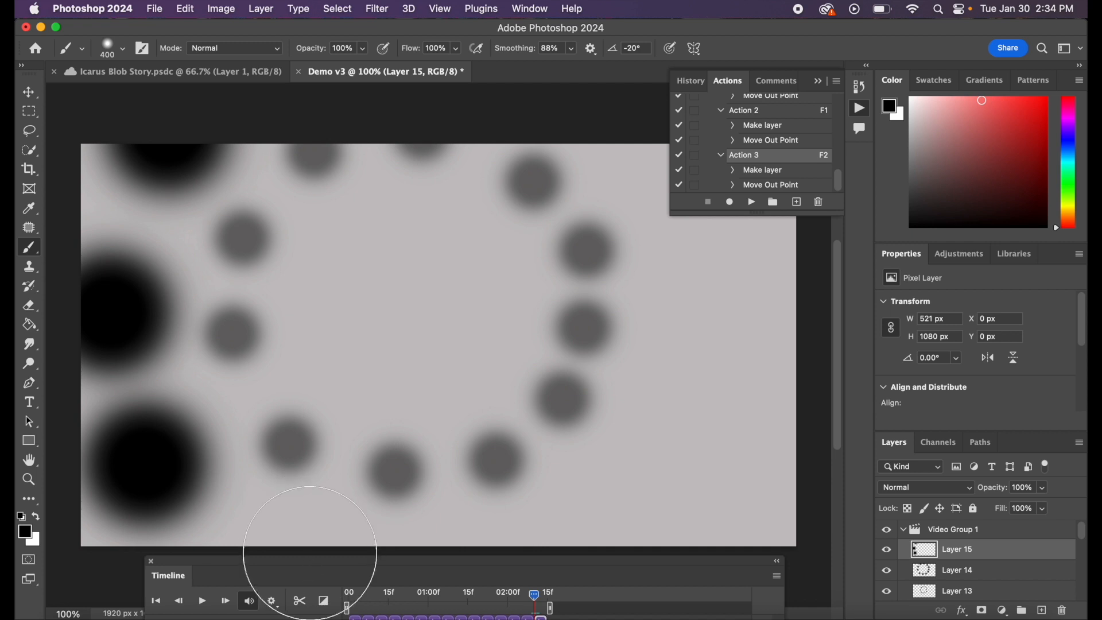
{"action": "left_click", "coordinate": [310, 546]}
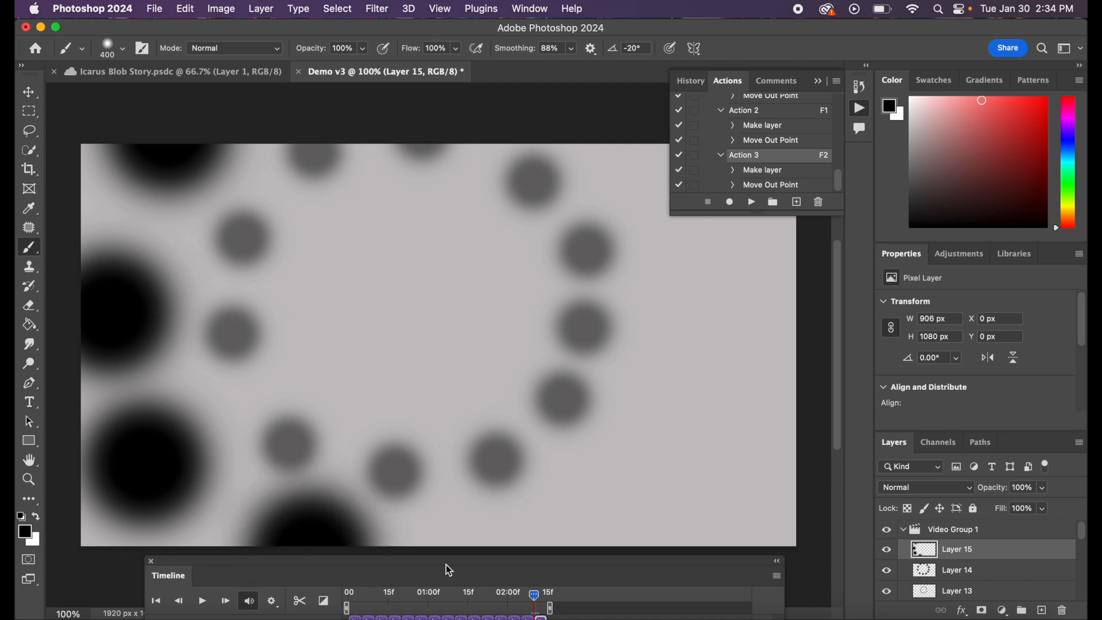
{"action": "left_click", "coordinate": [535, 554]}
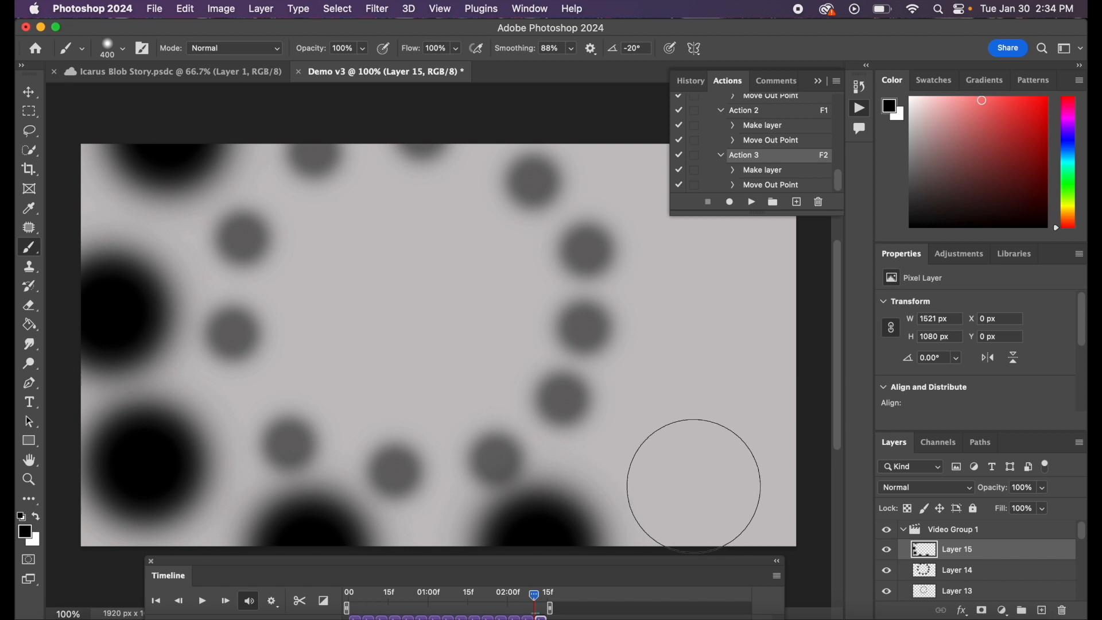
{"action": "left_click", "coordinate": [704, 468]}
{"action": "left_click", "coordinate": [742, 307]}
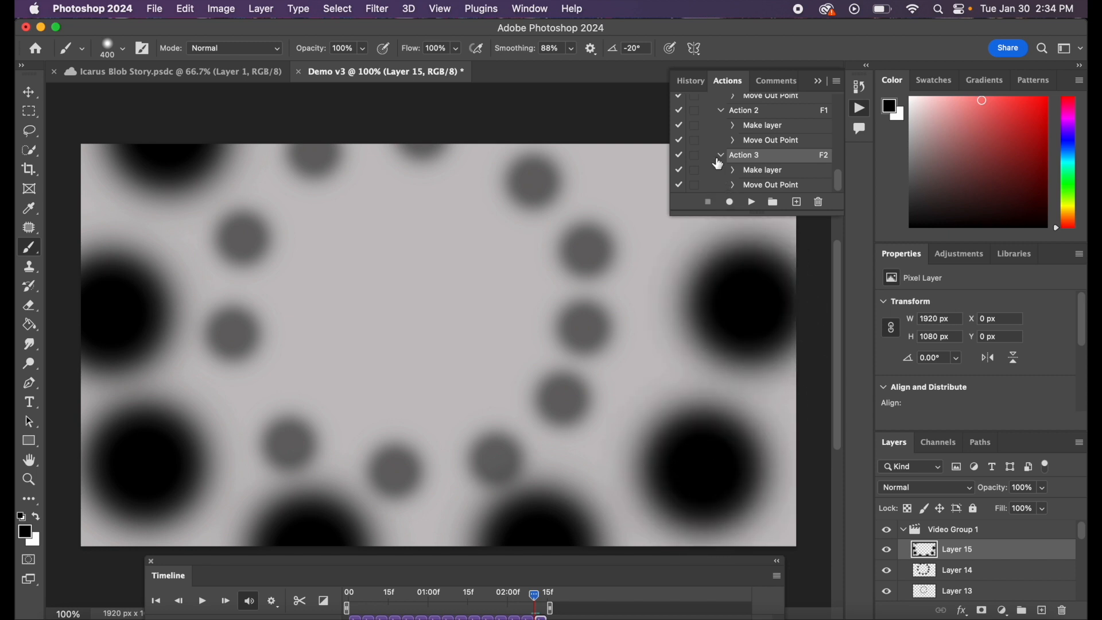
{"action": "left_click_drag", "start_coordinate": [728, 81], "coordinate": [706, 78]}
{"action": "left_click", "coordinate": [820, 81]}
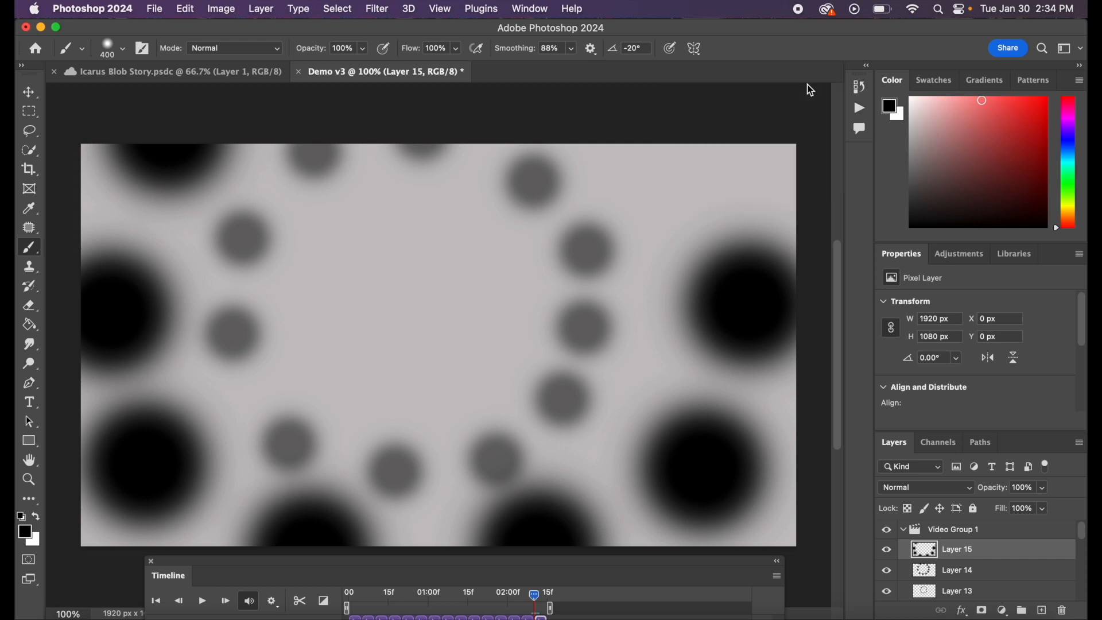
{"action": "left_click", "coordinate": [709, 113]}
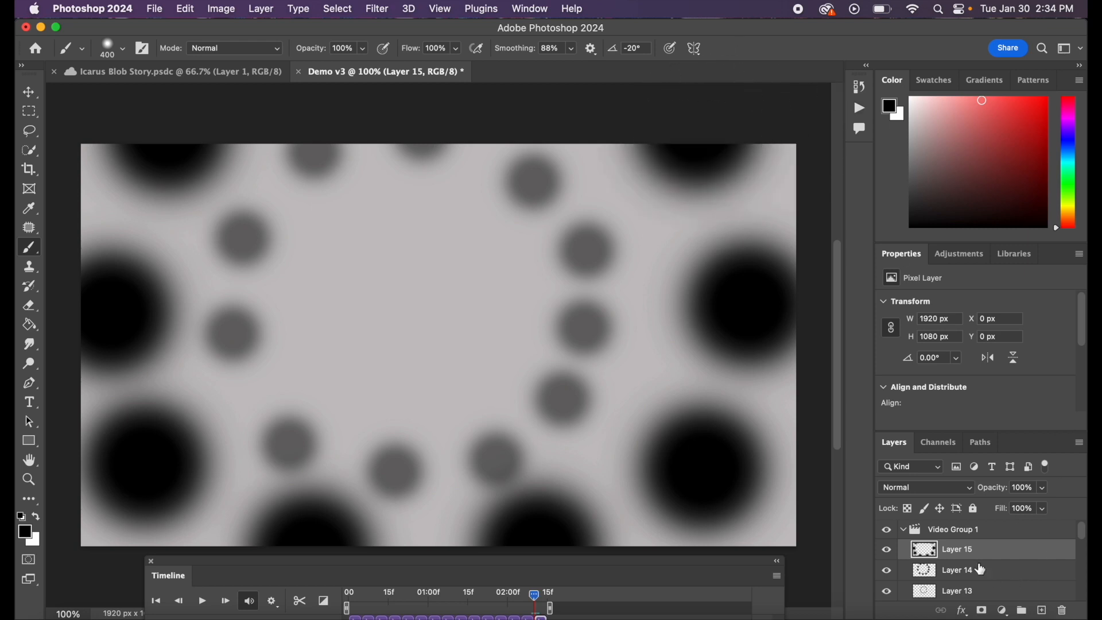
Turn off onion skins for the timeline
{"action": "left_click_drag", "start_coordinate": [612, 567], "coordinate": [600, 514]}
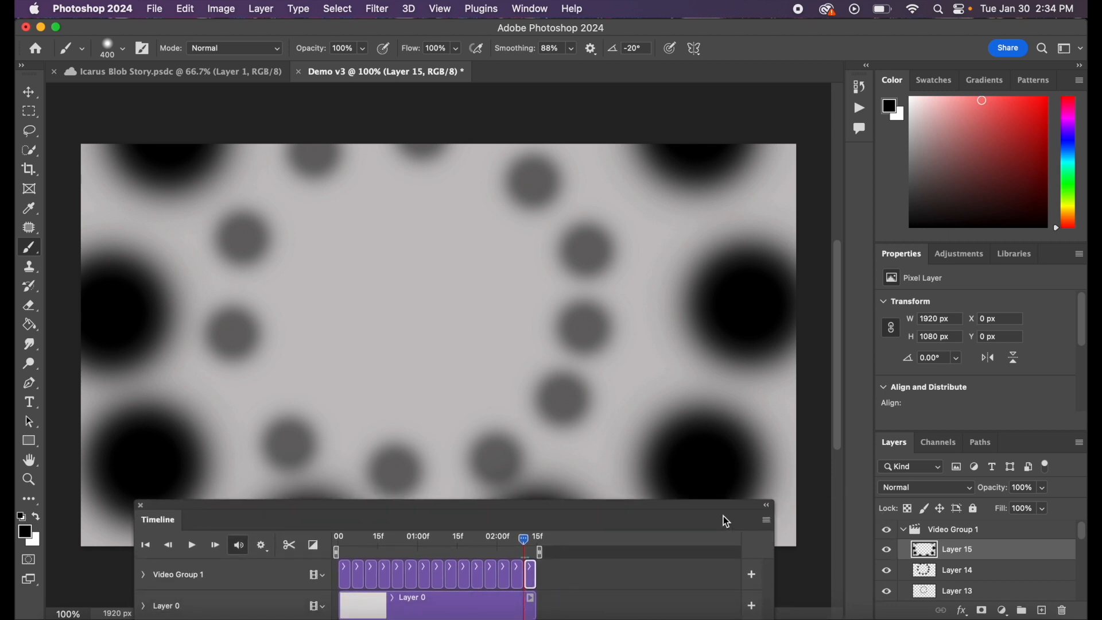
{"action": "left_click", "coordinate": [768, 521]}
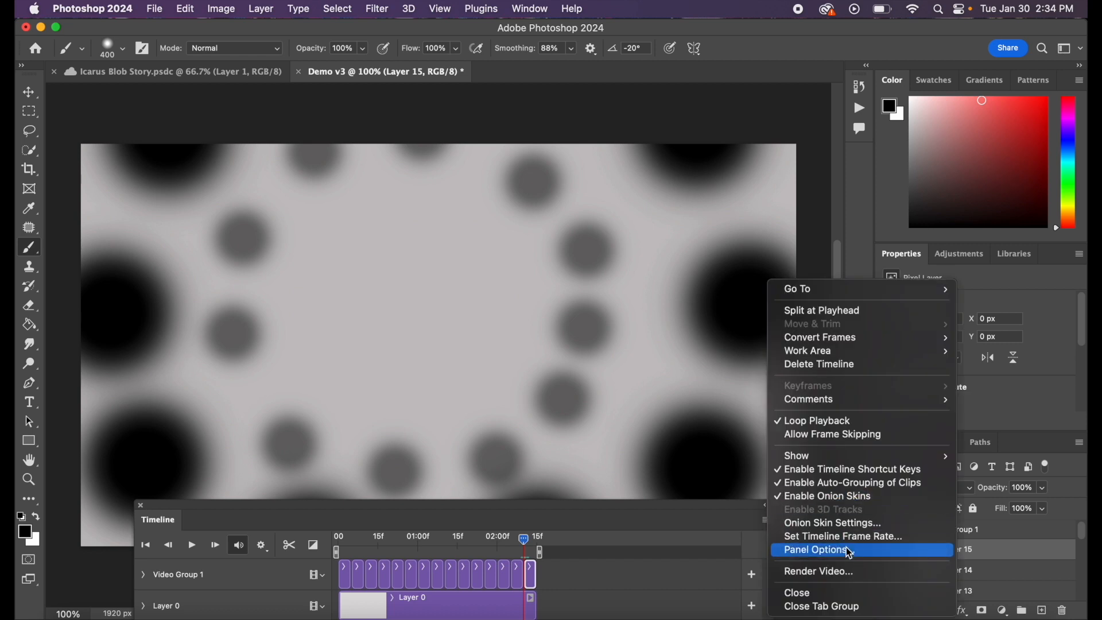
{"action": "left_click", "coordinate": [835, 498]}
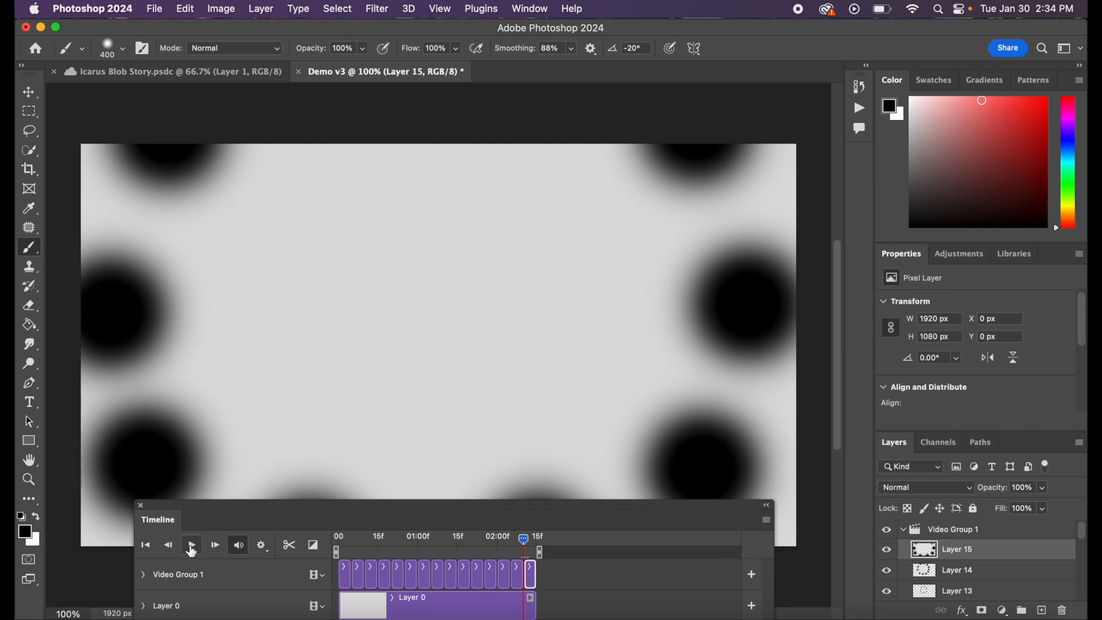
Play the finished blob animation in a loop to review it, and stop playback
{"action": "left_click", "coordinate": [192, 553]}
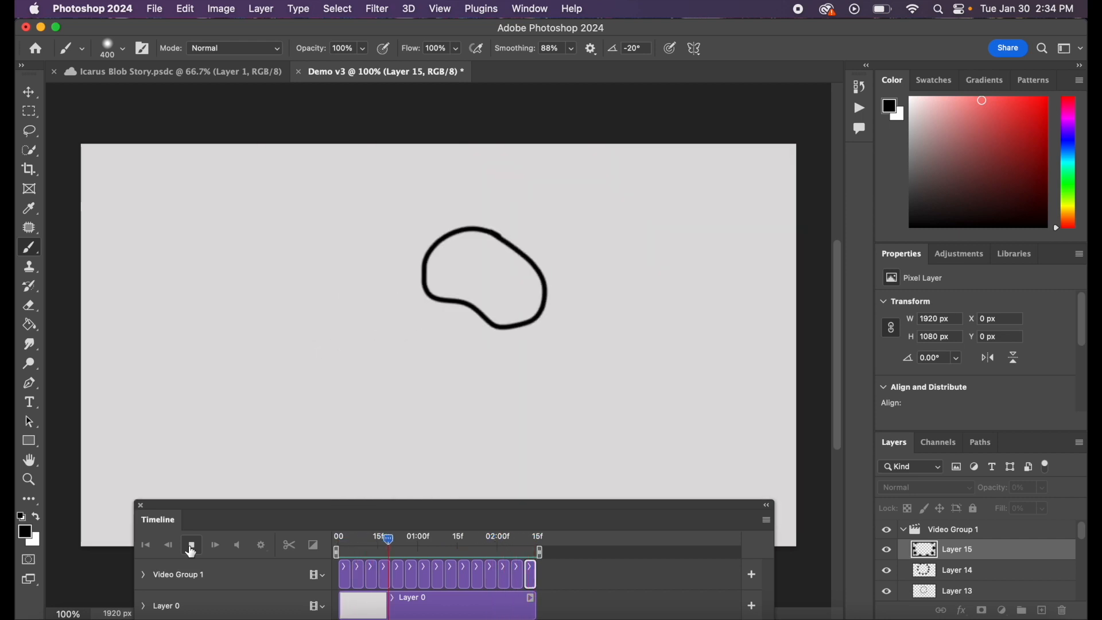
{"action": "left_click_drag", "start_coordinate": [313, 505], "coordinate": [318, 550]}
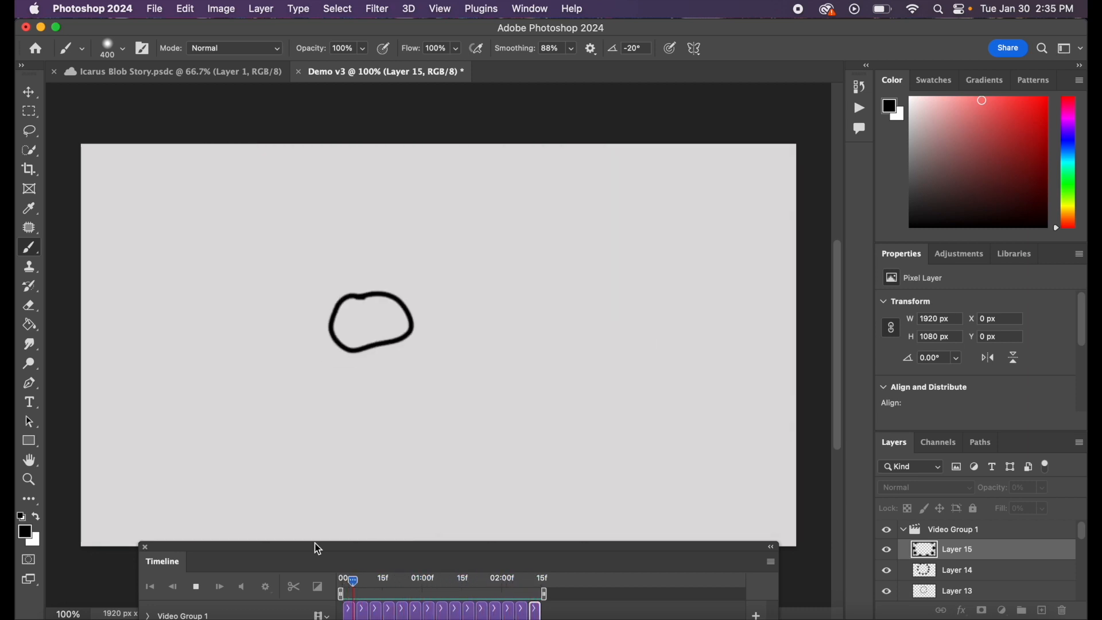
{"action": "left_click", "coordinate": [195, 586]}
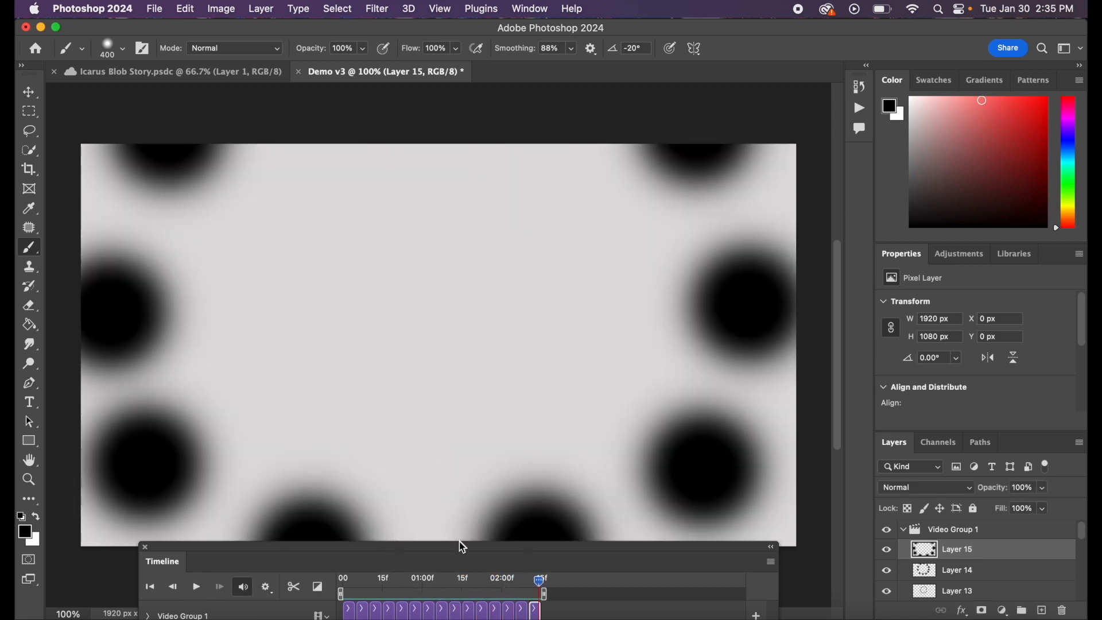
Raise the floating Timeline panel over the canvas until its tracks and lowest row of controls are in full view
{"action": "left_click_drag", "start_coordinate": [456, 550], "coordinate": [455, 369]}
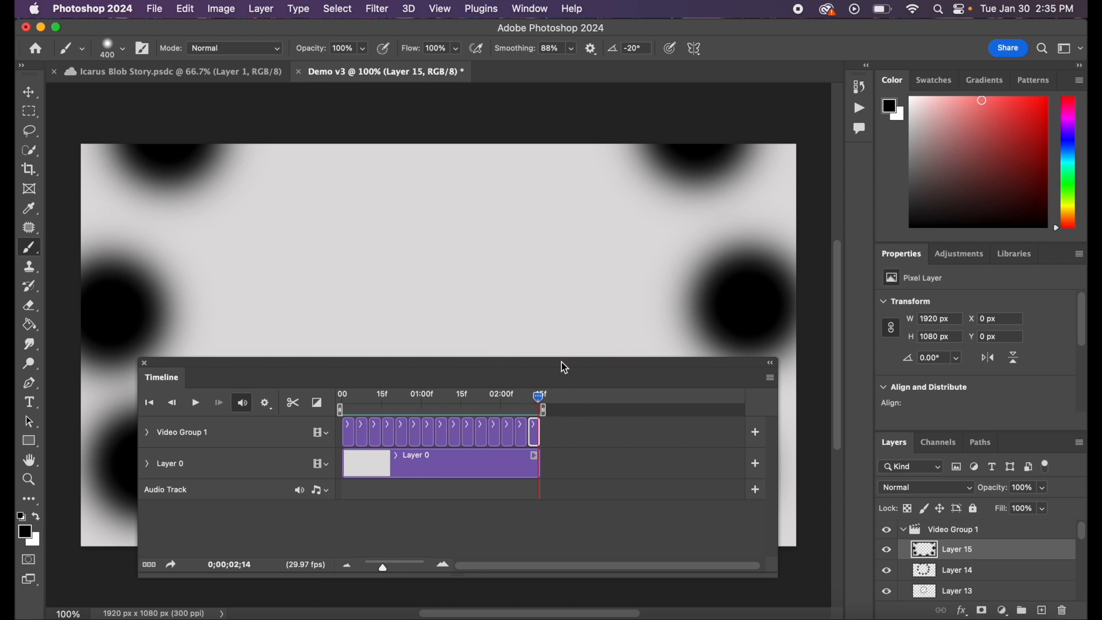
{"action": "left_click_drag", "start_coordinate": [561, 367], "coordinate": [561, 474]}
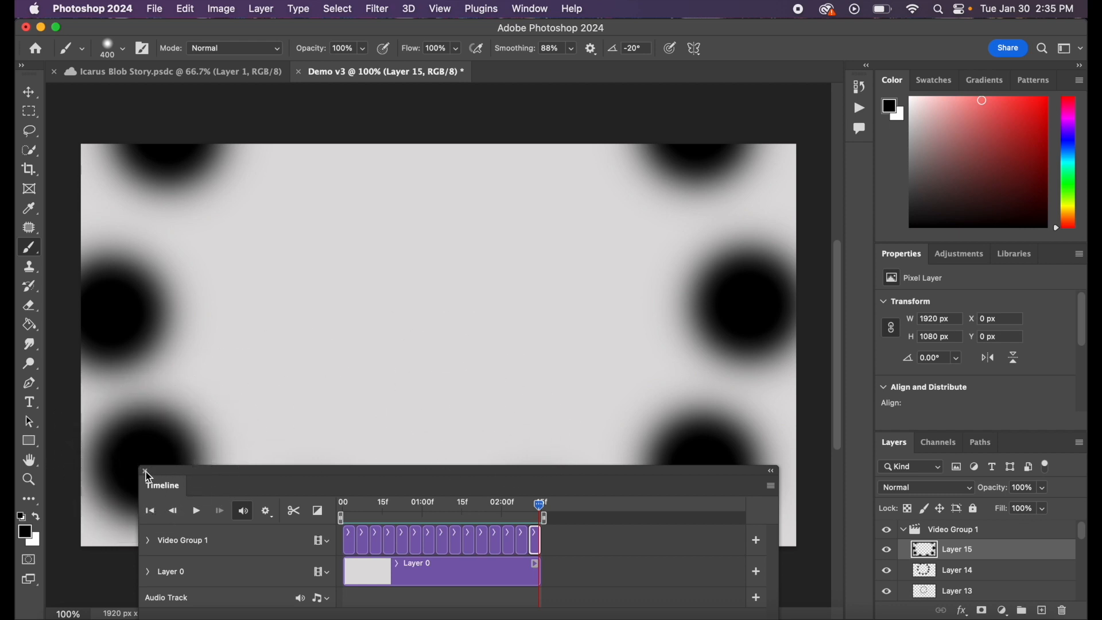
{"action": "left_click_drag", "start_coordinate": [223, 480], "coordinate": [223, 379]}
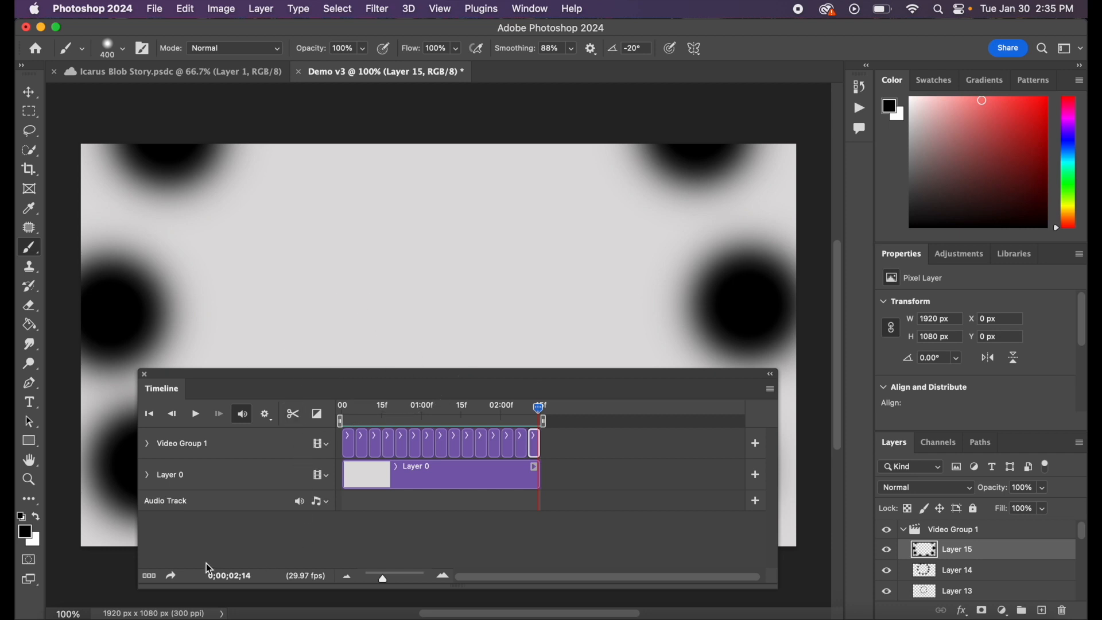
Open the Render Video settings for the blob animation
{"action": "left_click", "coordinate": [172, 577]}
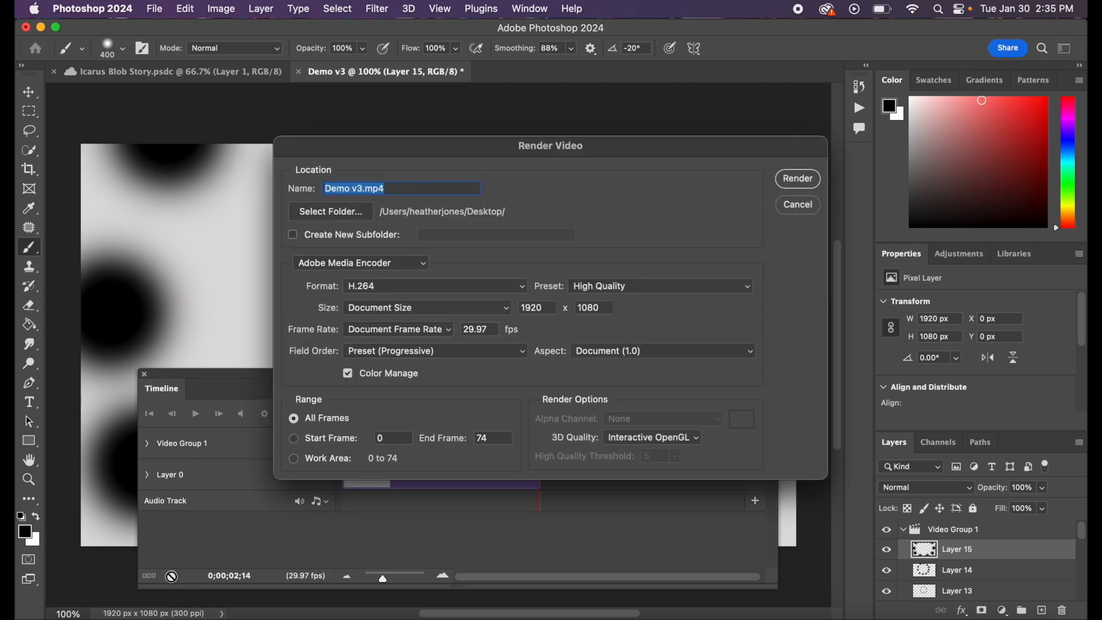
{"action": "left_click", "coordinate": [800, 206]}
{"action": "left_click", "coordinate": [156, 9]}
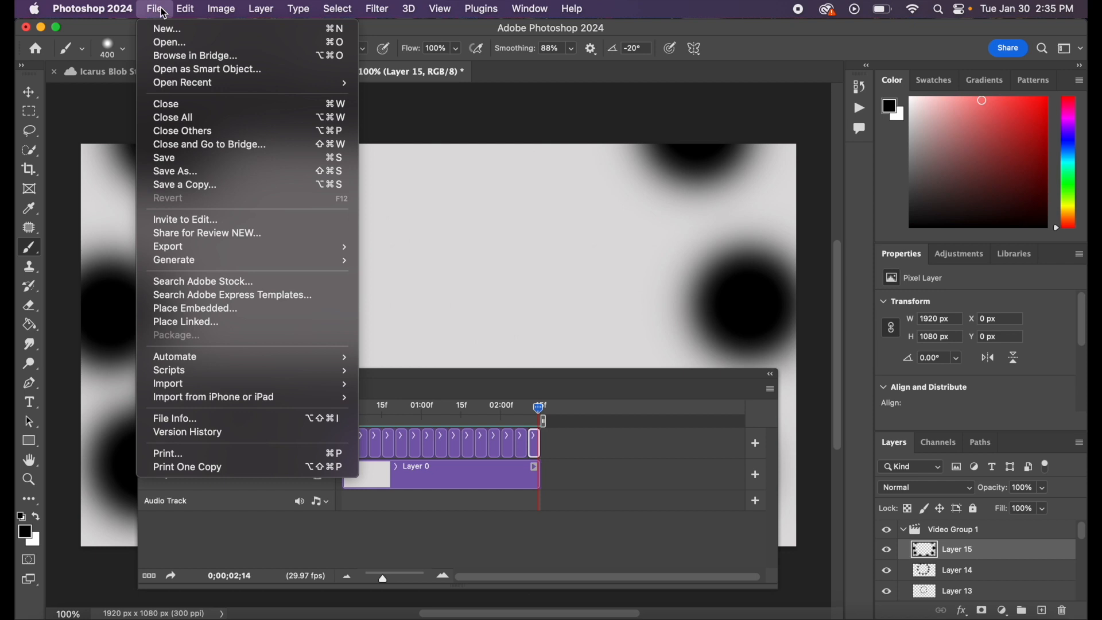
{"action": "mouse_move", "coordinate": [190, 253]}
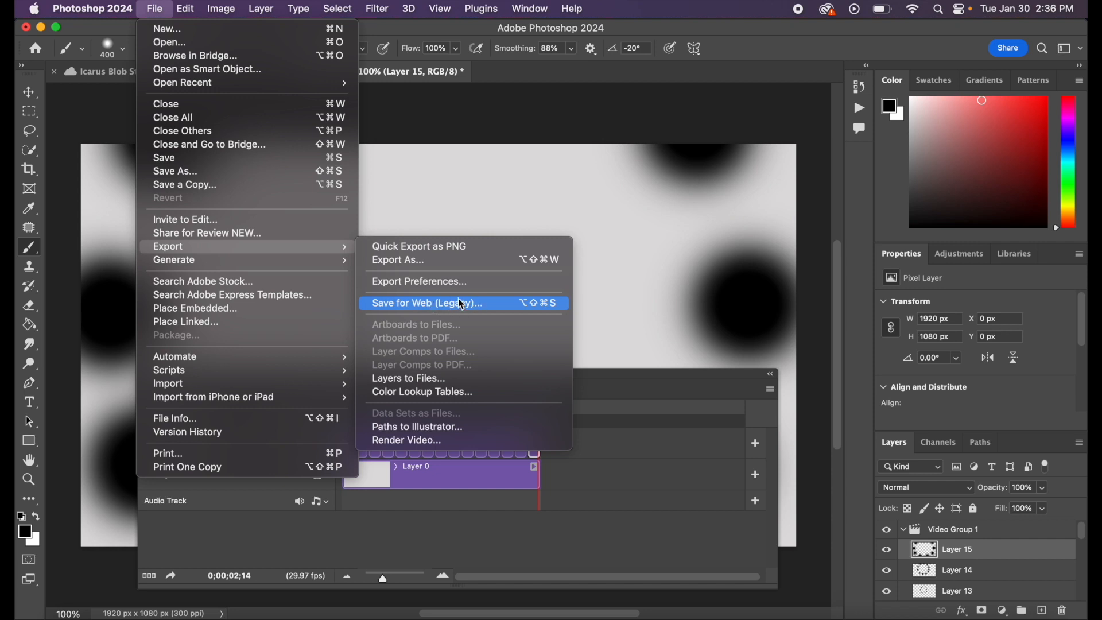
{"action": "left_click", "coordinate": [427, 442]}
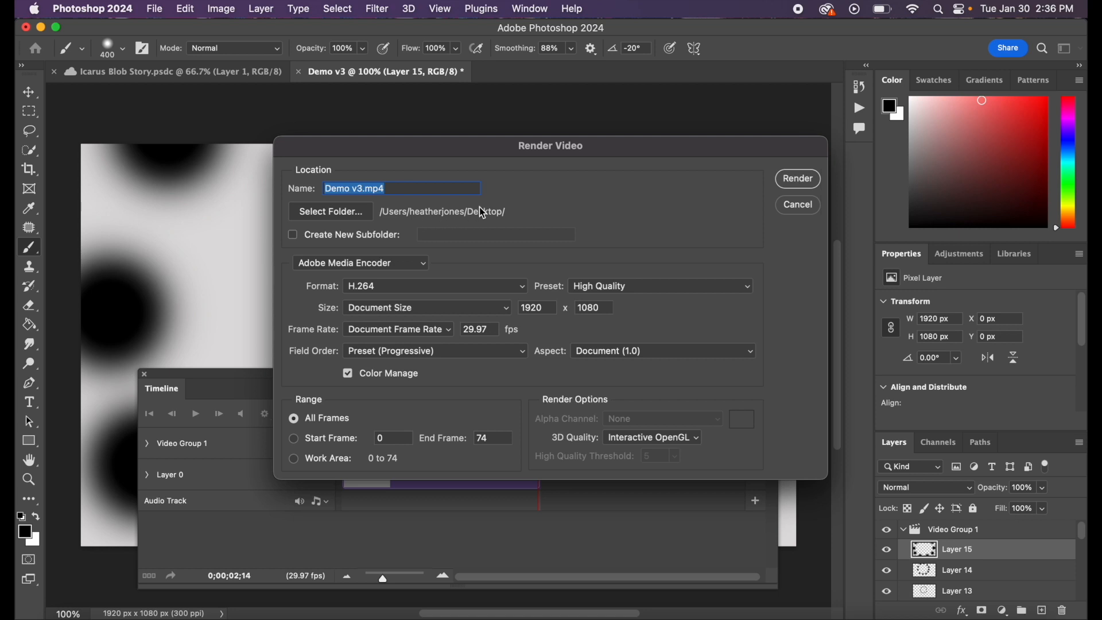
Create a folder named Animation on the Desktop as the destination and render the animation there as Demo v3.mp4
{"action": "left_click", "coordinate": [326, 214]}
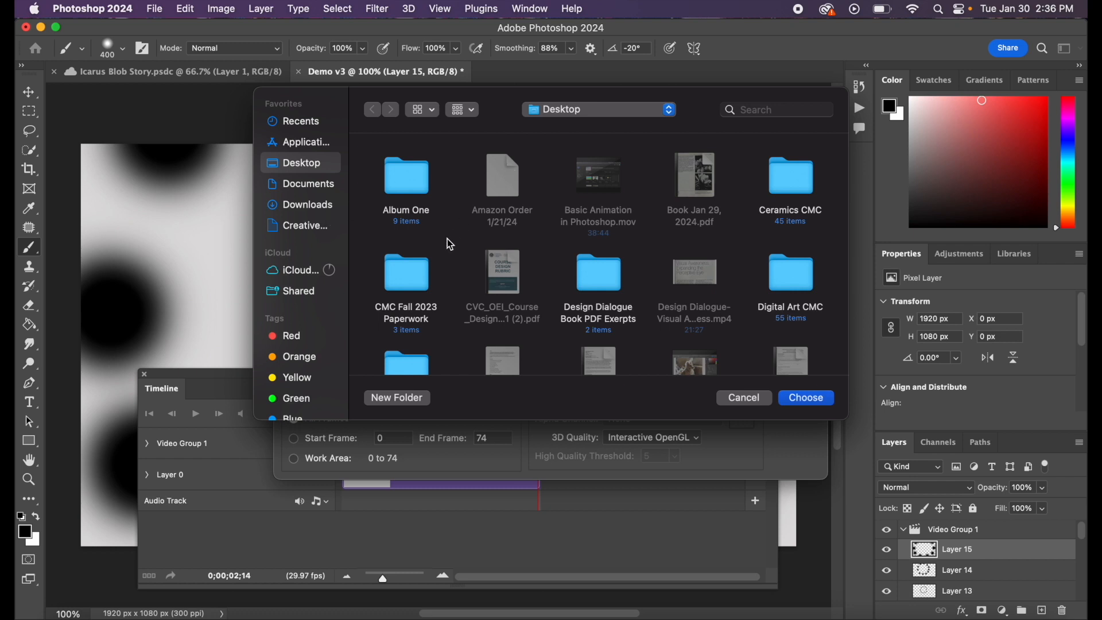
{"action": "left_click", "coordinate": [422, 398]}
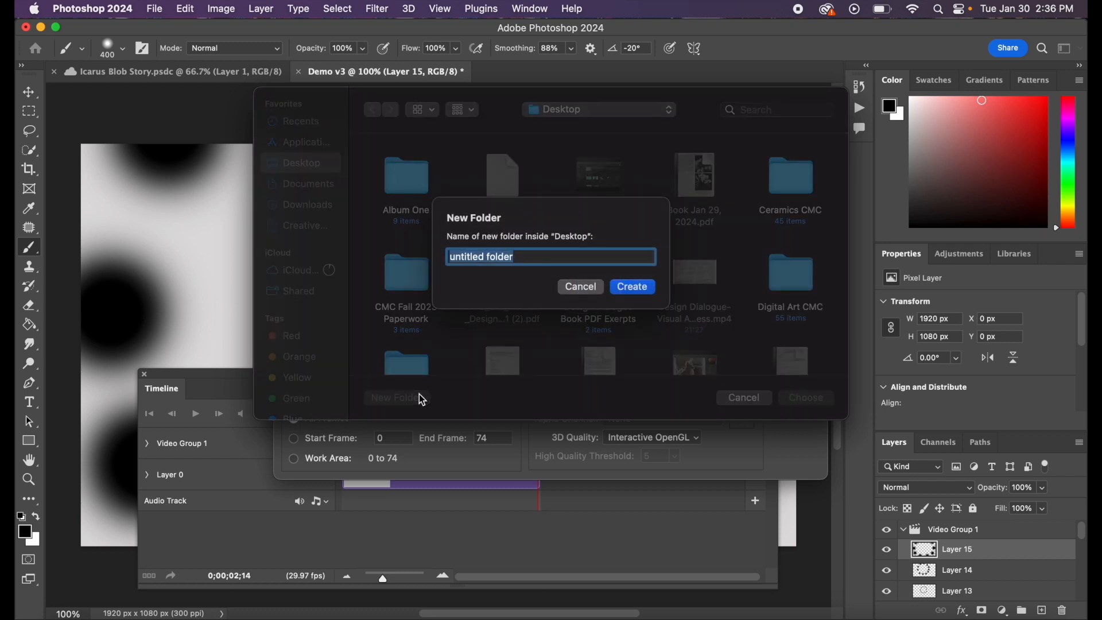
{"action": "type", "text": "Animation"}
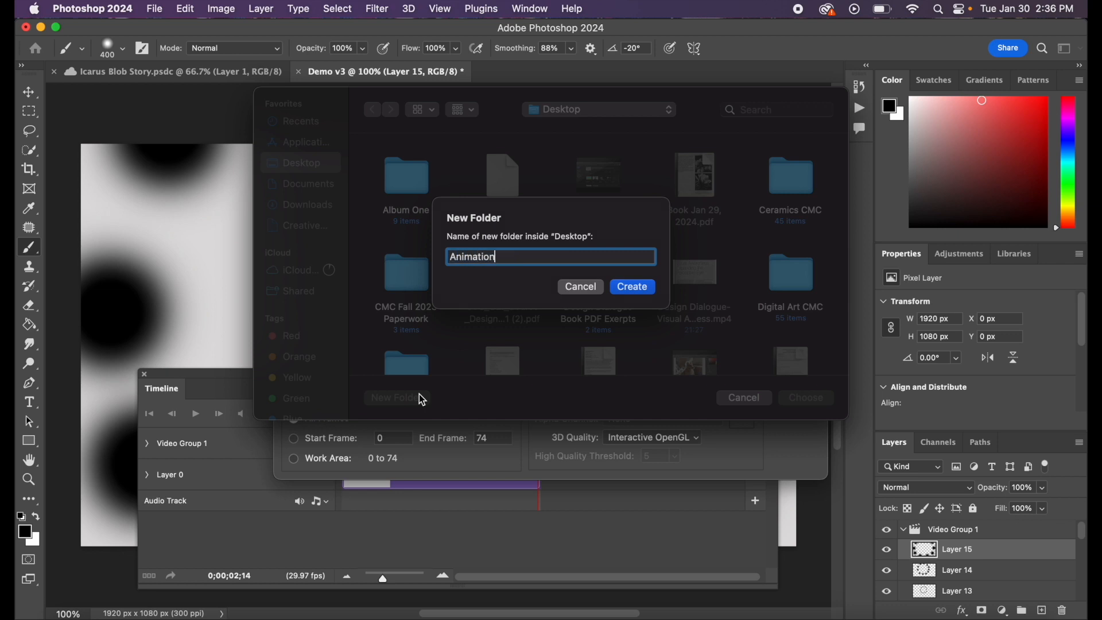
{"action": "left_click", "coordinate": [647, 292]}
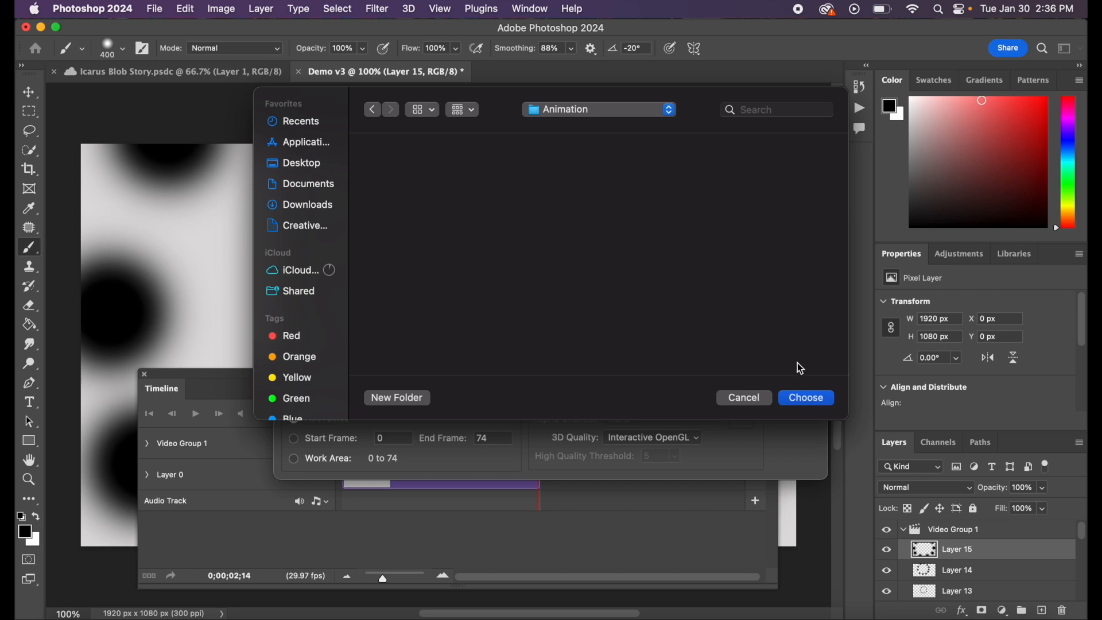
{"action": "left_click", "coordinate": [806, 398]}
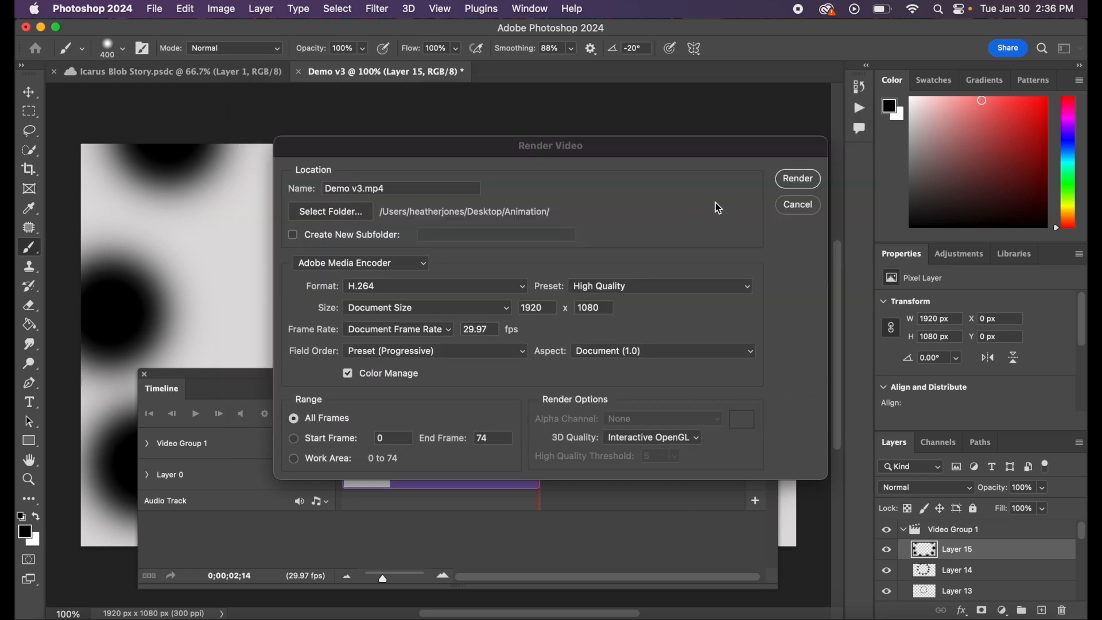
{"action": "left_click", "coordinate": [796, 187]}
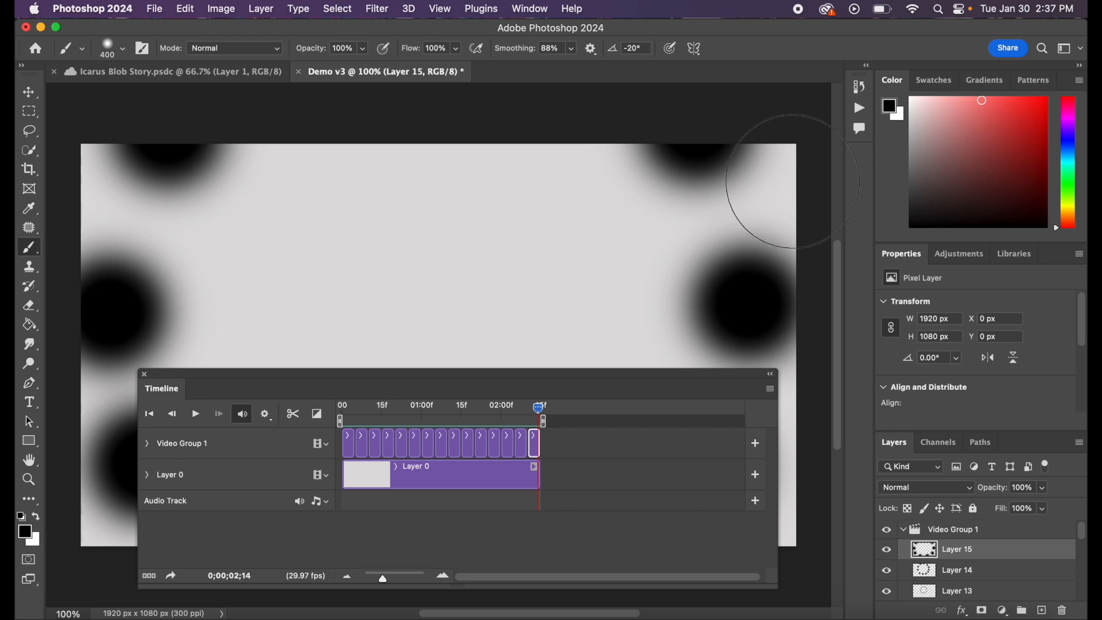
Clear the Photoshop window and floating Timeline panel off the desktop, and open the Animation folder
{"action": "left_click", "coordinate": [42, 28]}
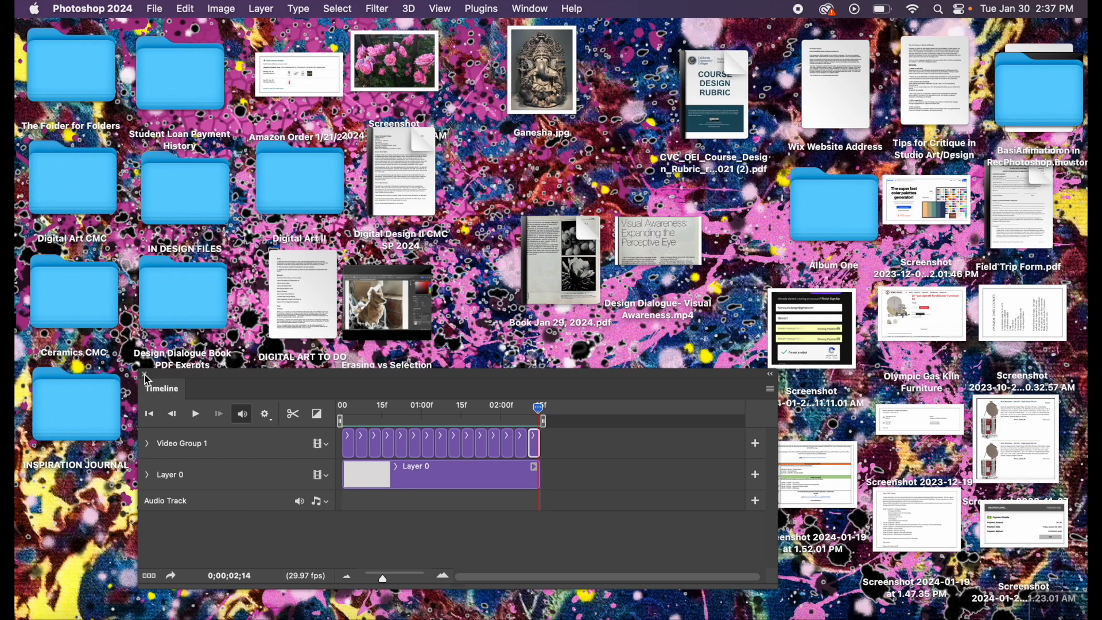
{"action": "left_click", "coordinate": [146, 376]}
{"action": "mouse_move", "coordinate": [667, 269]}
{"action": "left_click_drag", "start_coordinate": [1017, 128], "coordinate": [630, 163]}
{"action": "double_click", "coordinate": [631, 163]}
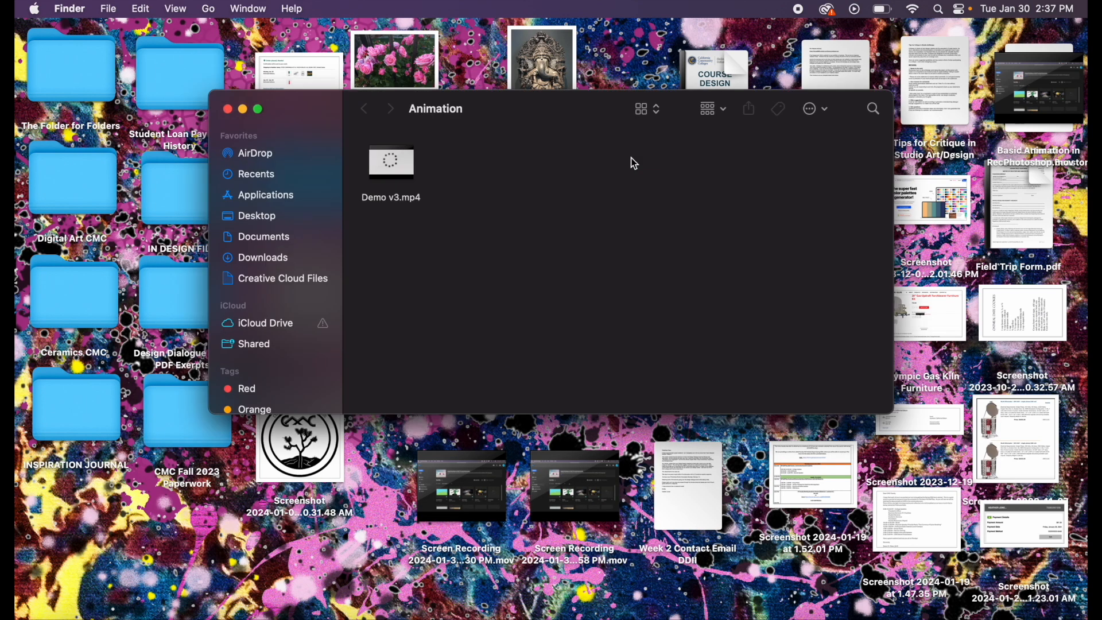
Open Demo v3.mp4 from the Animation folder in QuickTime Player and set the video to loop
{"action": "double_click", "coordinate": [409, 166]}
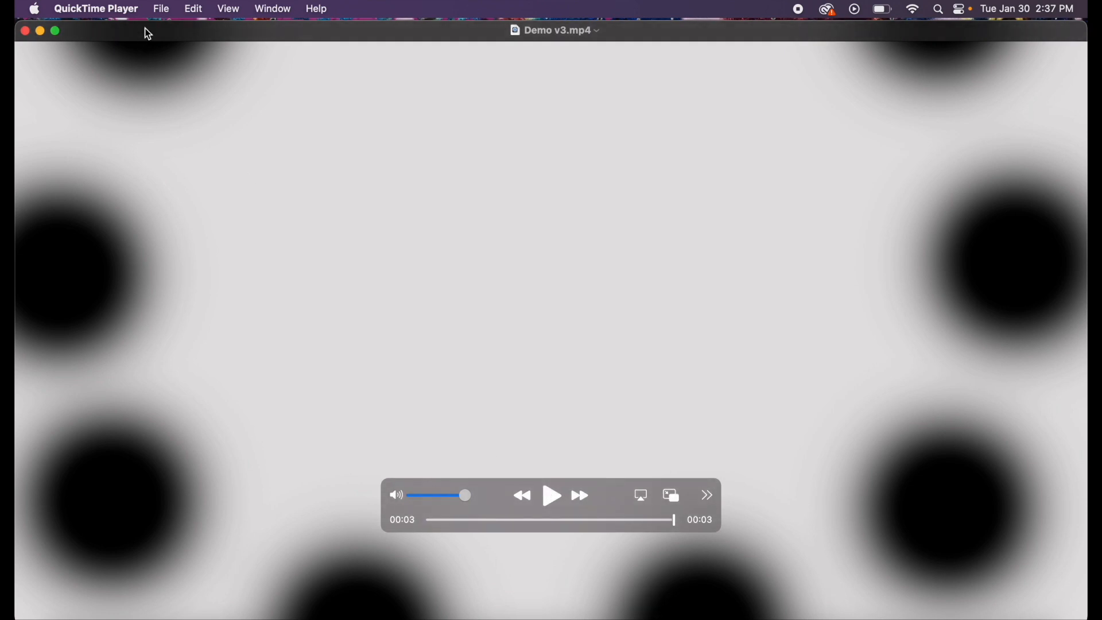
{"action": "left_click", "coordinate": [166, 12]}
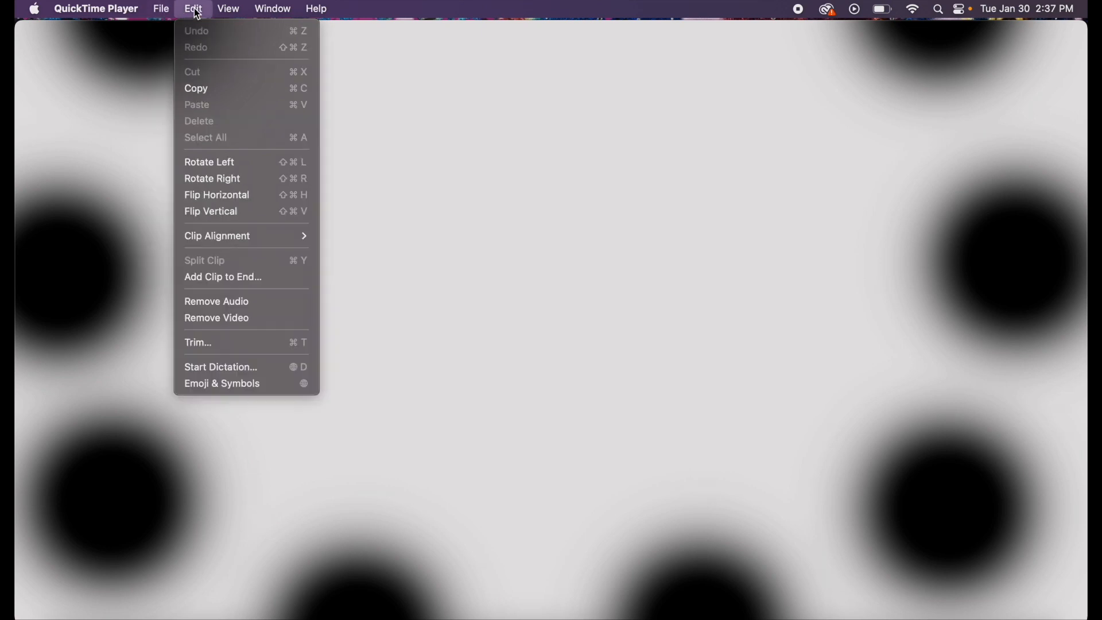
{"action": "mouse_move", "coordinate": [233, 11]}
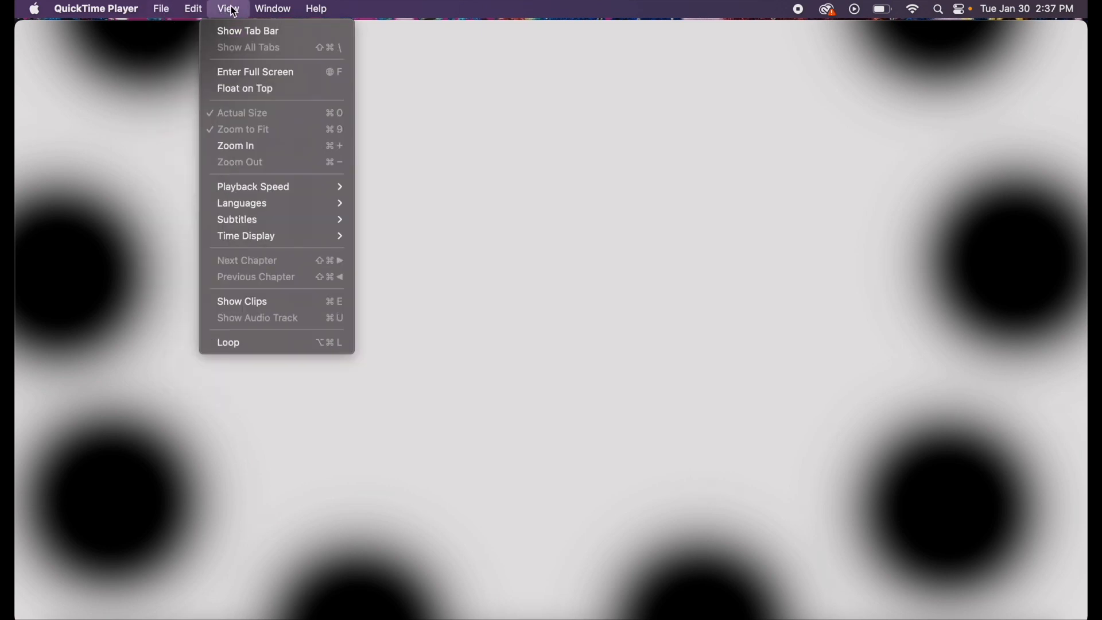
{"action": "left_click", "coordinate": [249, 341]}
{"action": "left_click", "coordinate": [237, 344]}
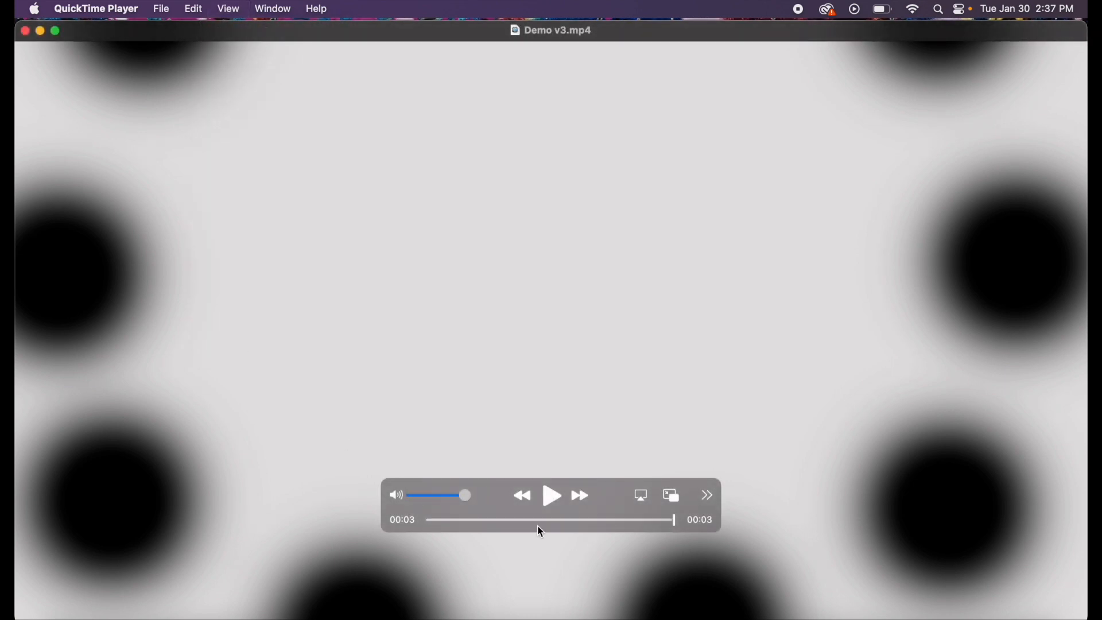
Play Demo v3.mp4 to review the rendered animation, pause it and close the video
{"action": "left_click", "coordinate": [554, 501]}
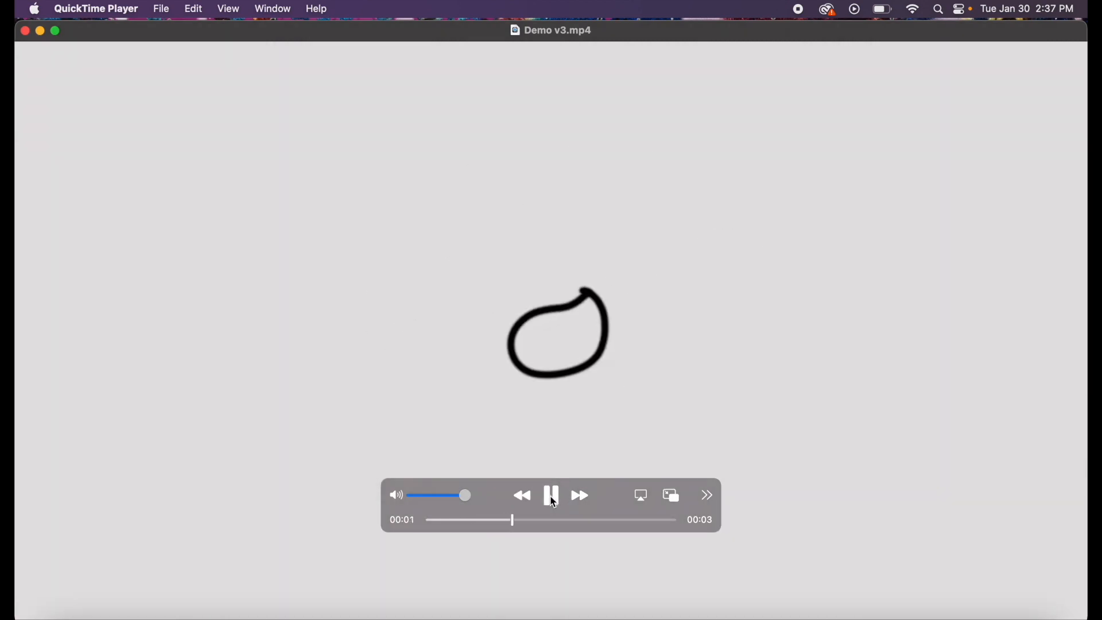
{"action": "left_click", "coordinate": [554, 499]}
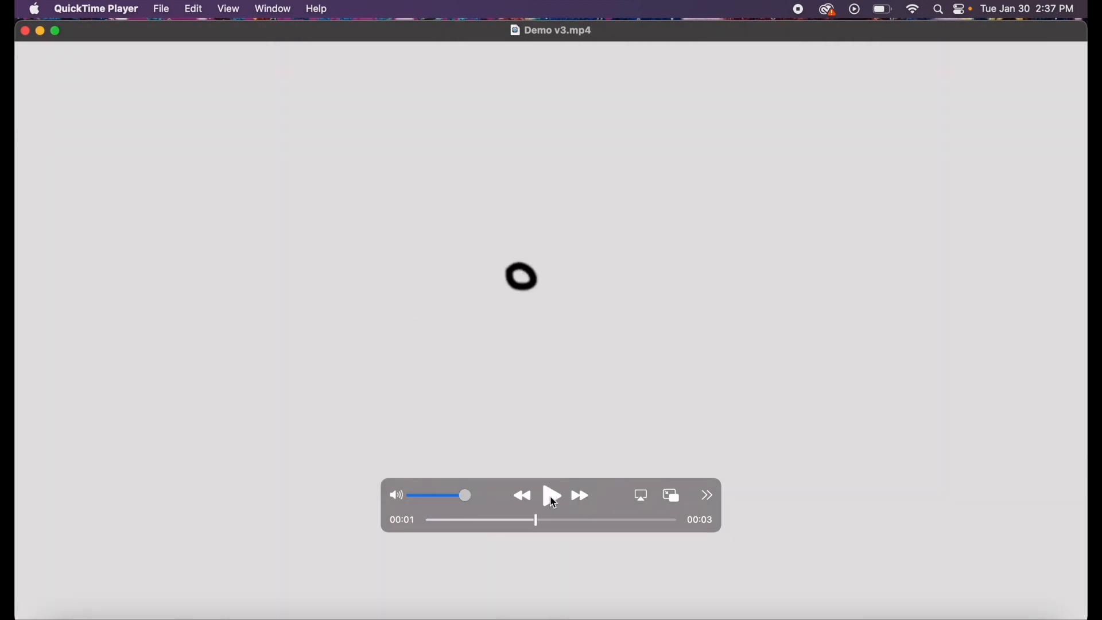
{"action": "left_click", "coordinate": [25, 31]}
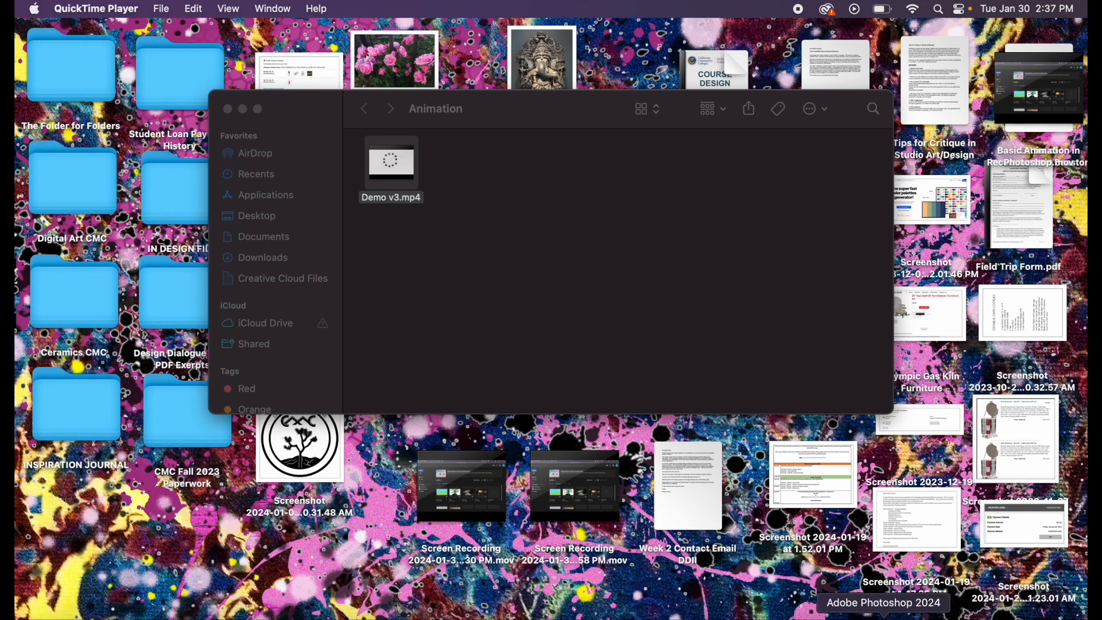
Switch back to Photoshop and open the Save for Web (Legacy) export for the Demo v3 document
{"action": "left_click", "coordinate": [887, 616]}
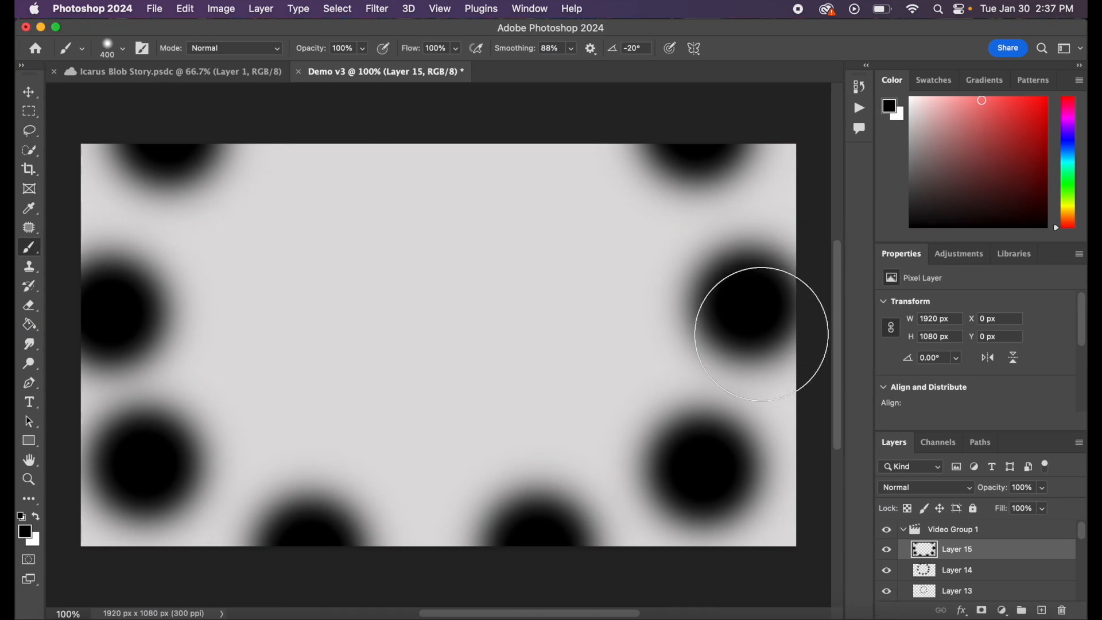
{"action": "left_click", "coordinate": [156, 13]}
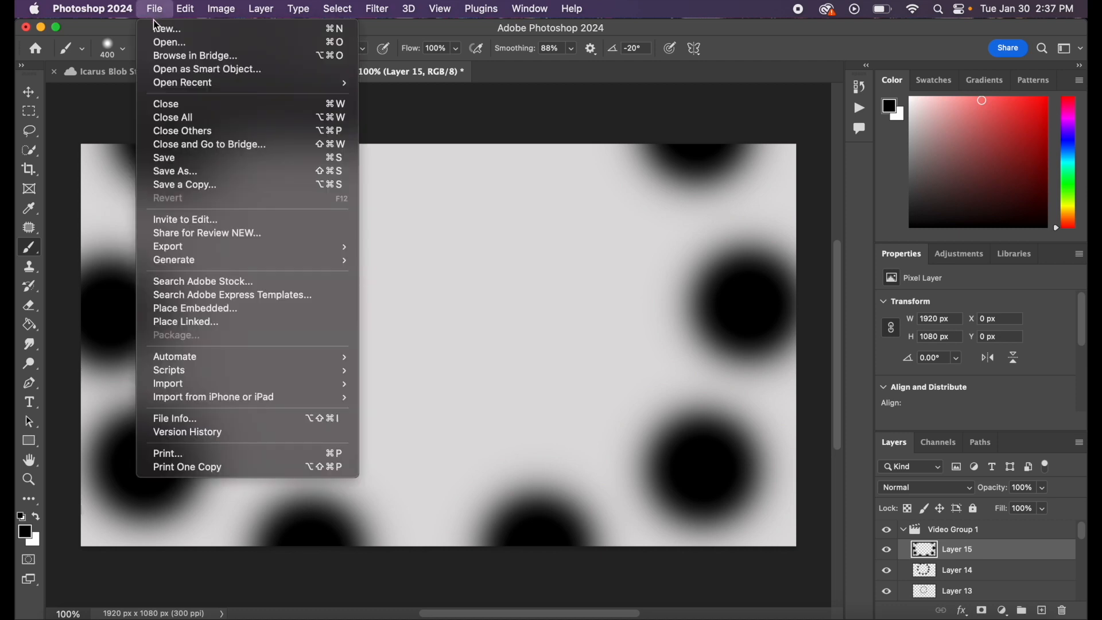
{"action": "mouse_move", "coordinate": [202, 249]}
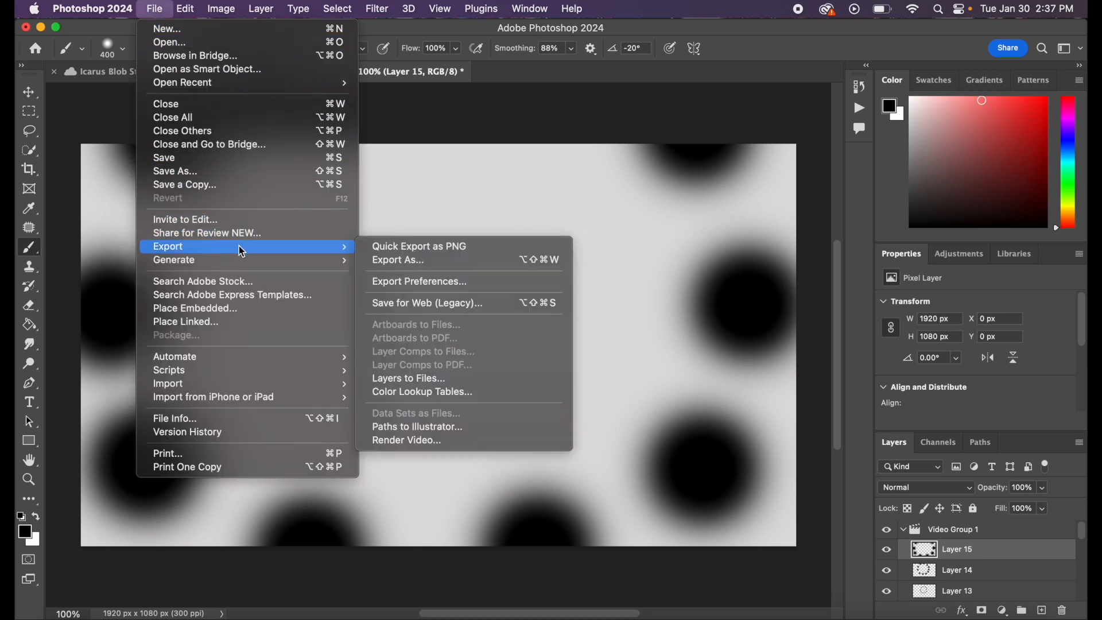
{"action": "left_click", "coordinate": [424, 310]}
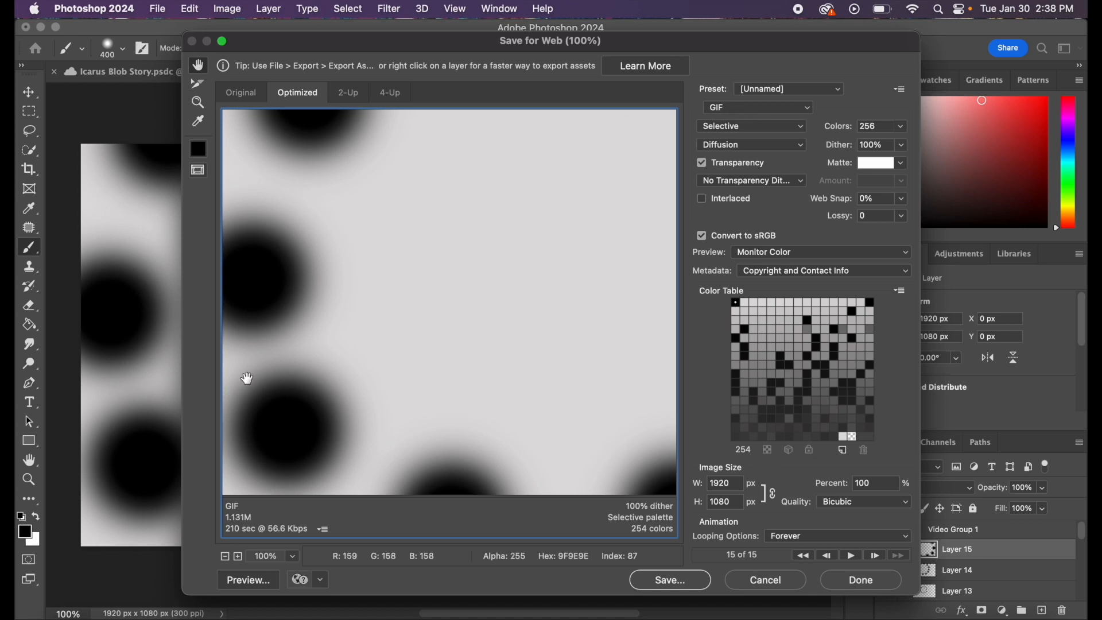
Preview the animated GIF in Safari, close the preview page and return to the Save for Web settings
{"action": "left_click", "coordinate": [249, 581]}
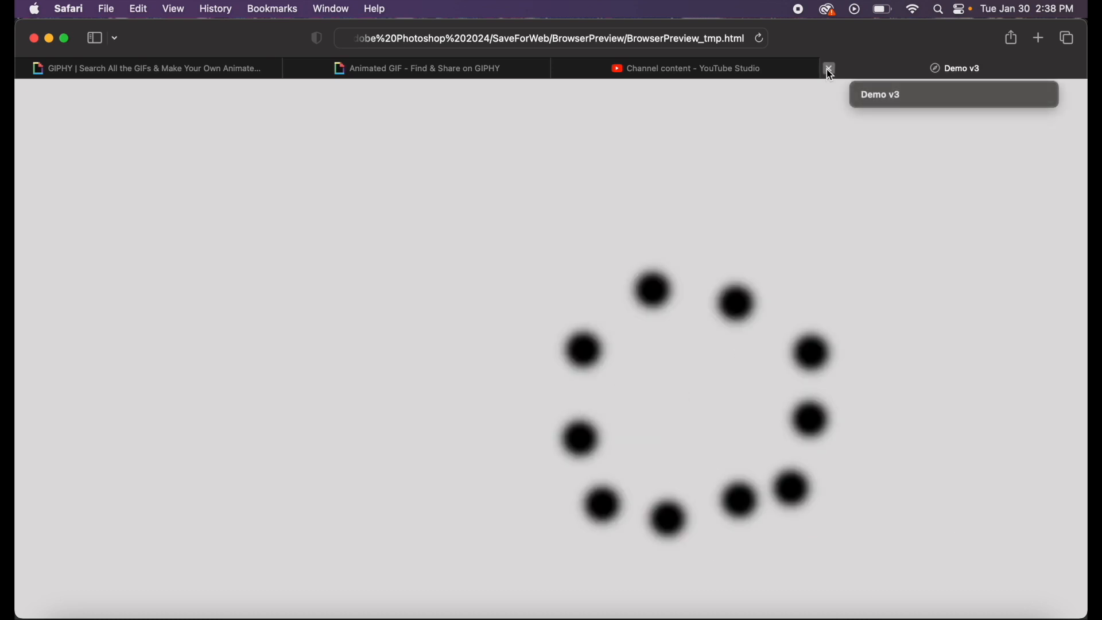
{"action": "left_click", "coordinate": [830, 70]}
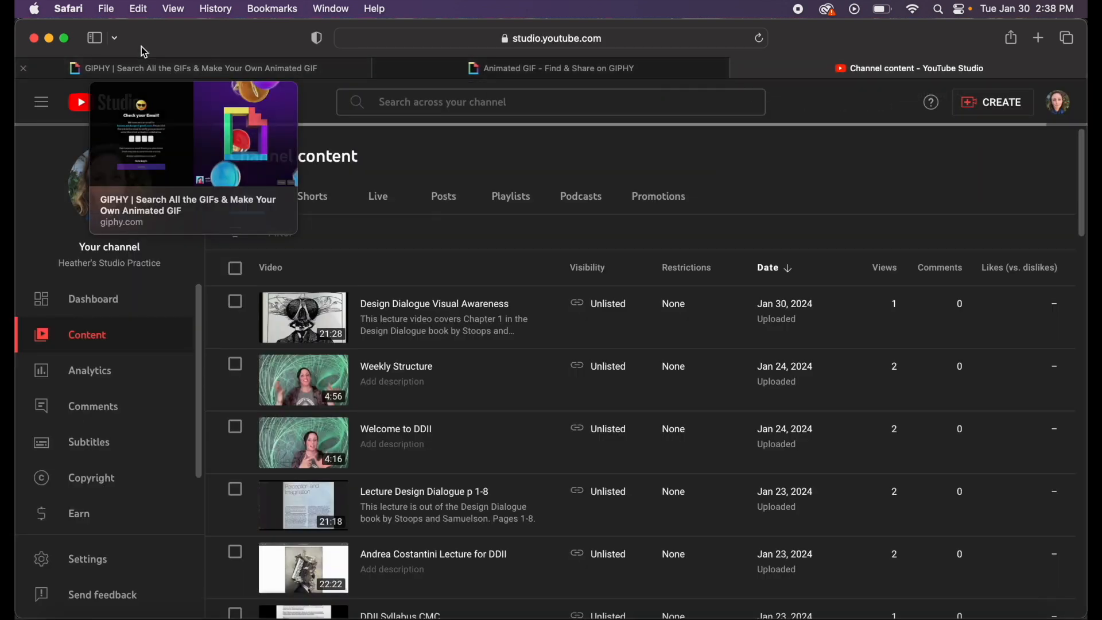
{"action": "left_click", "coordinate": [49, 38]}
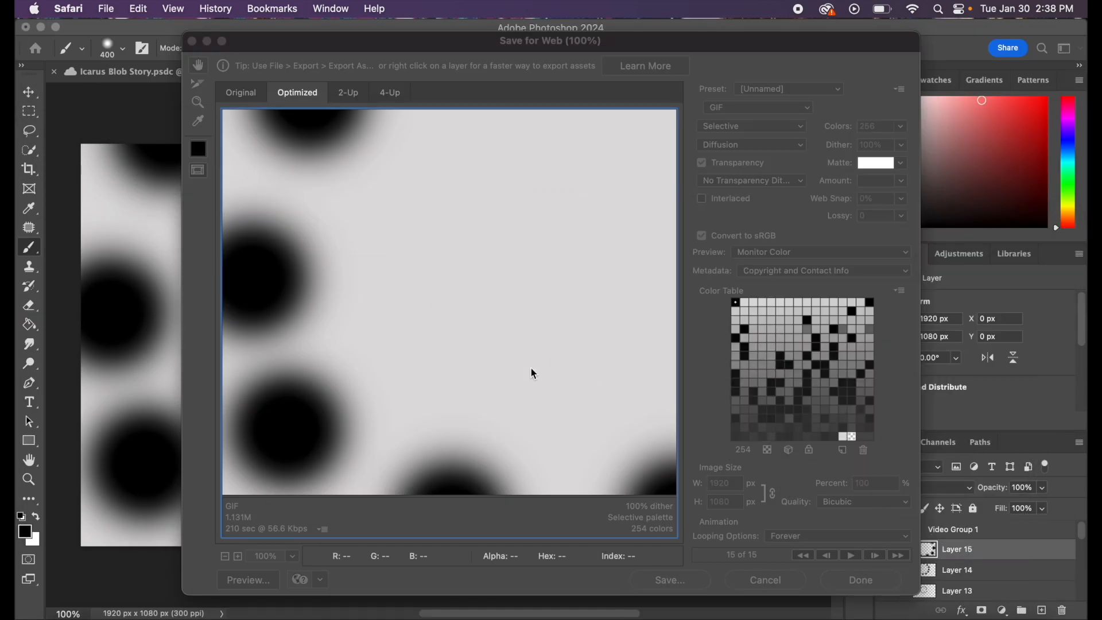
Save the looping GIF as Demo-v3.gif in the Animation folder
{"action": "left_click_drag", "start_coordinate": [696, 44], "coordinate": [634, 40]}
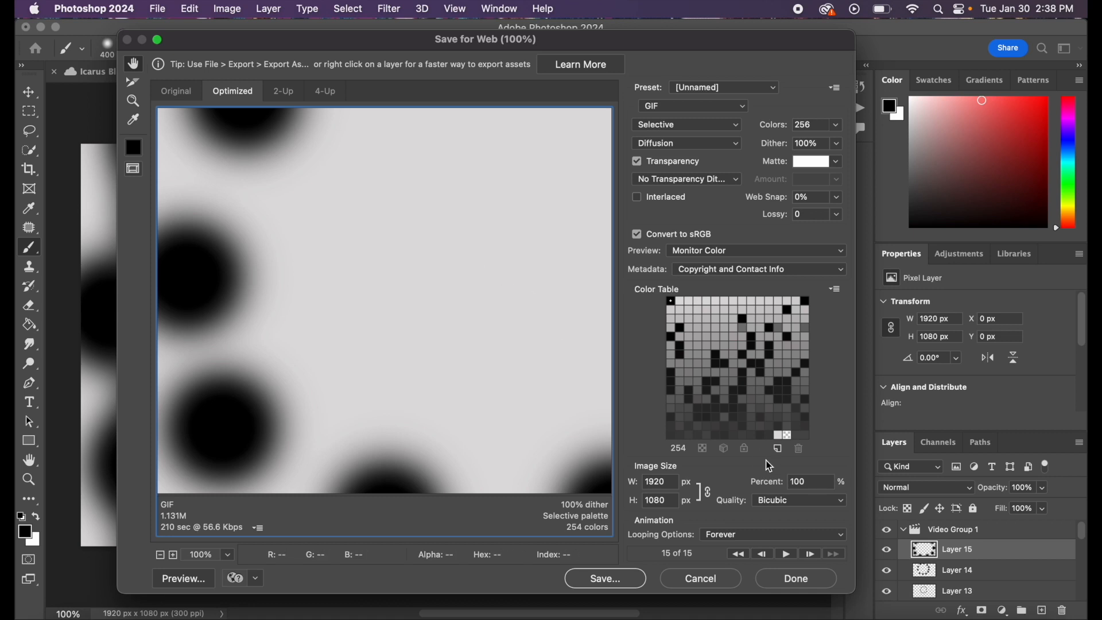
{"action": "left_click", "coordinate": [612, 580]}
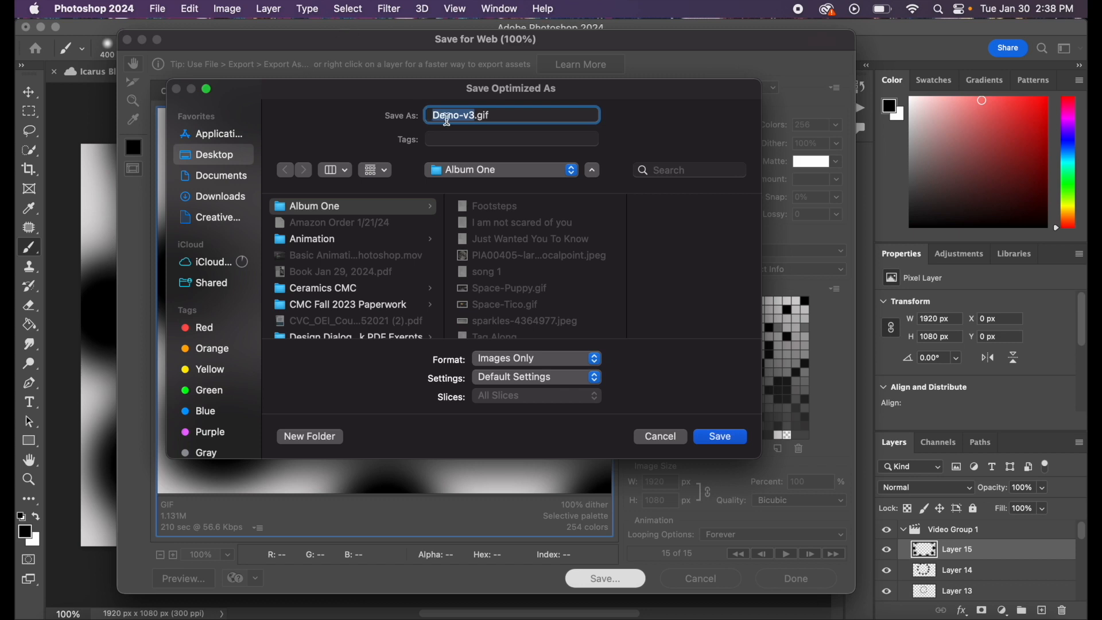
{"action": "left_click", "coordinate": [576, 172]}
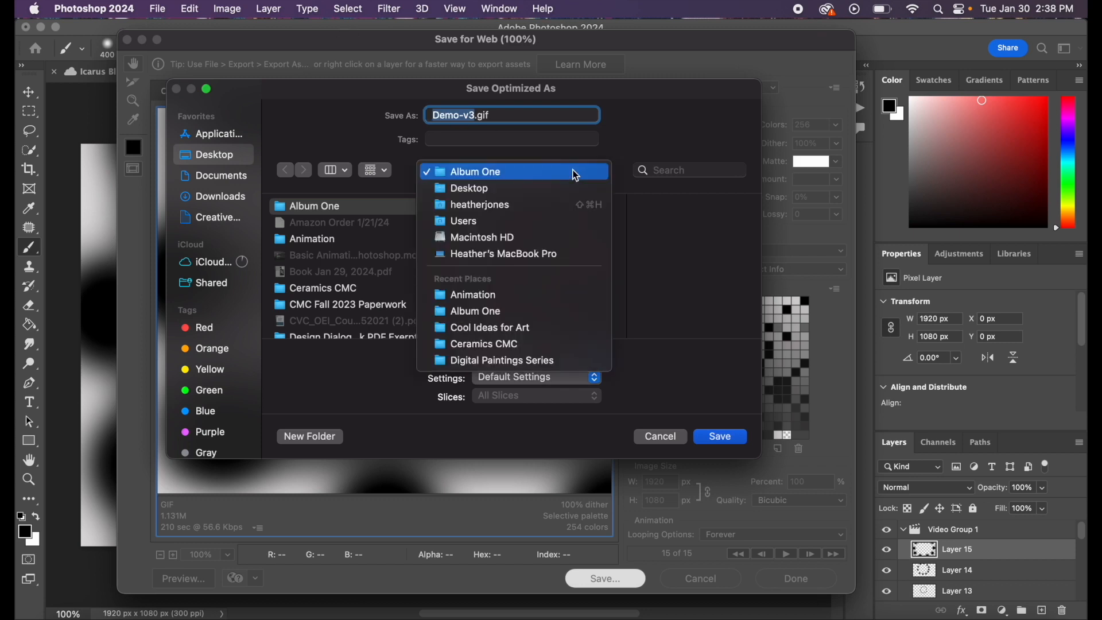
{"action": "left_click", "coordinate": [487, 295]}
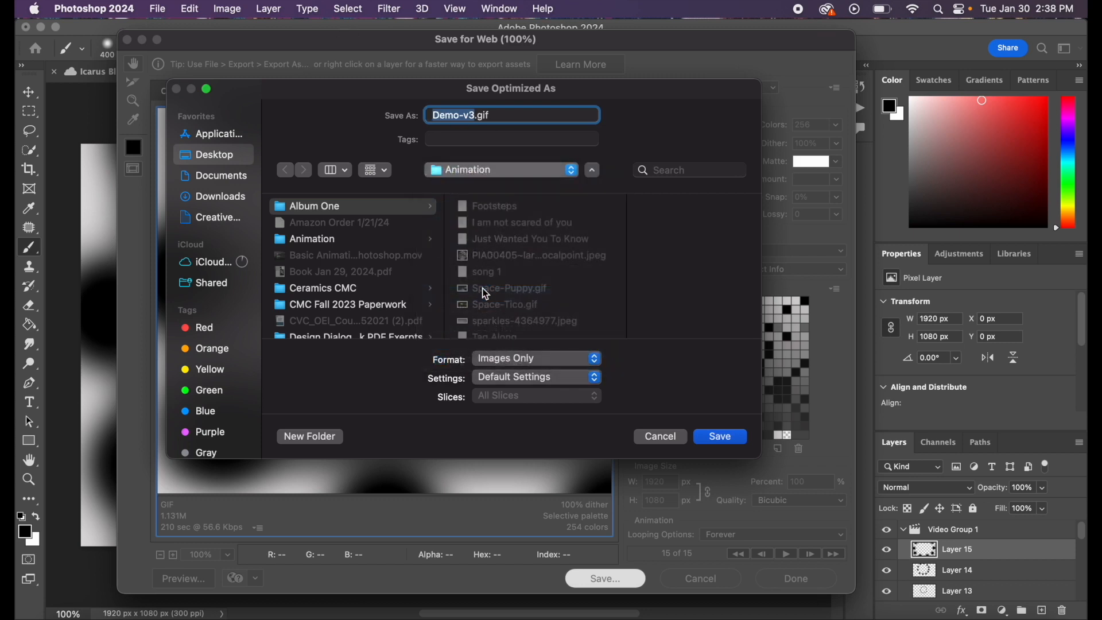
{"action": "left_click", "coordinate": [722, 439]}
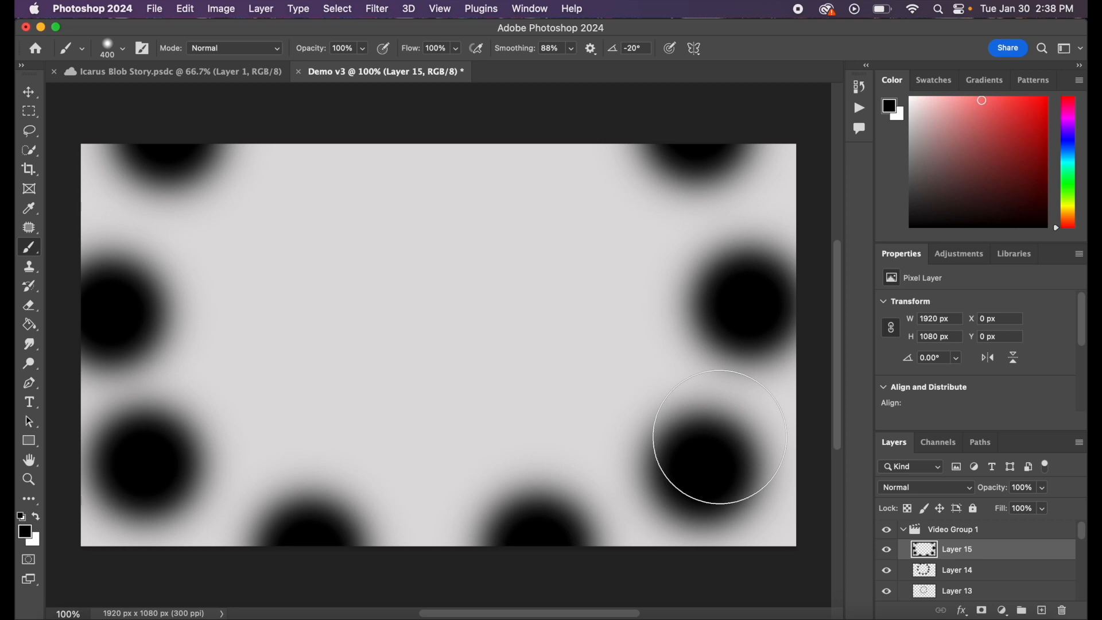
Minimize Photoshop, open Demo-v3.gif from the Animation folder in Preview and look through its frame thumbnails
{"action": "left_click", "coordinate": [42, 28]}
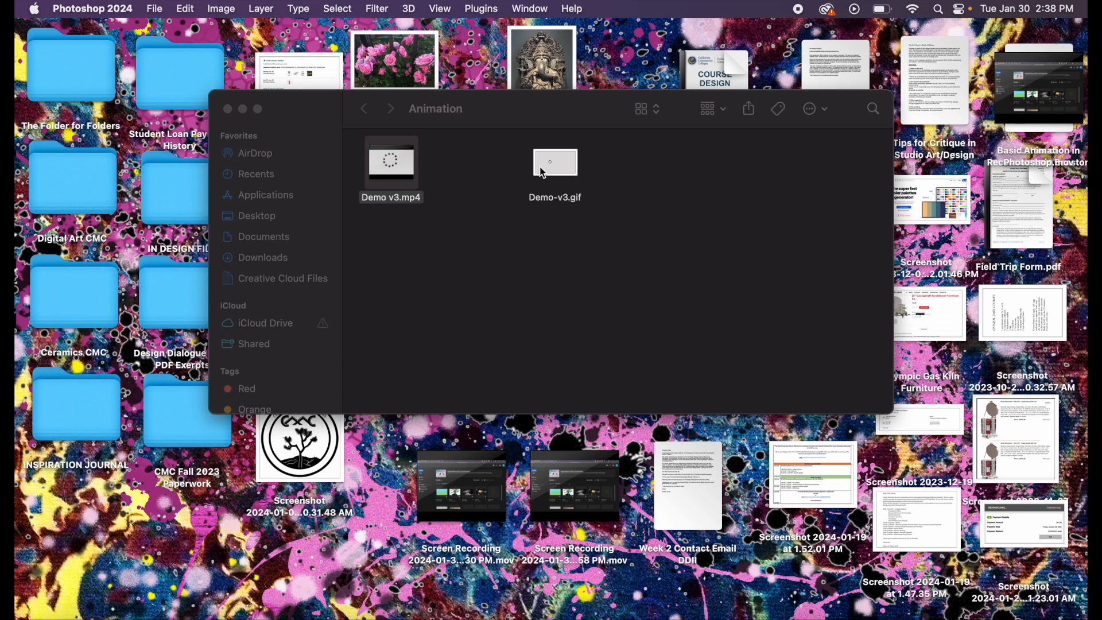
{"action": "left_click", "coordinate": [549, 171]}
{"action": "double_click", "coordinate": [549, 171]}
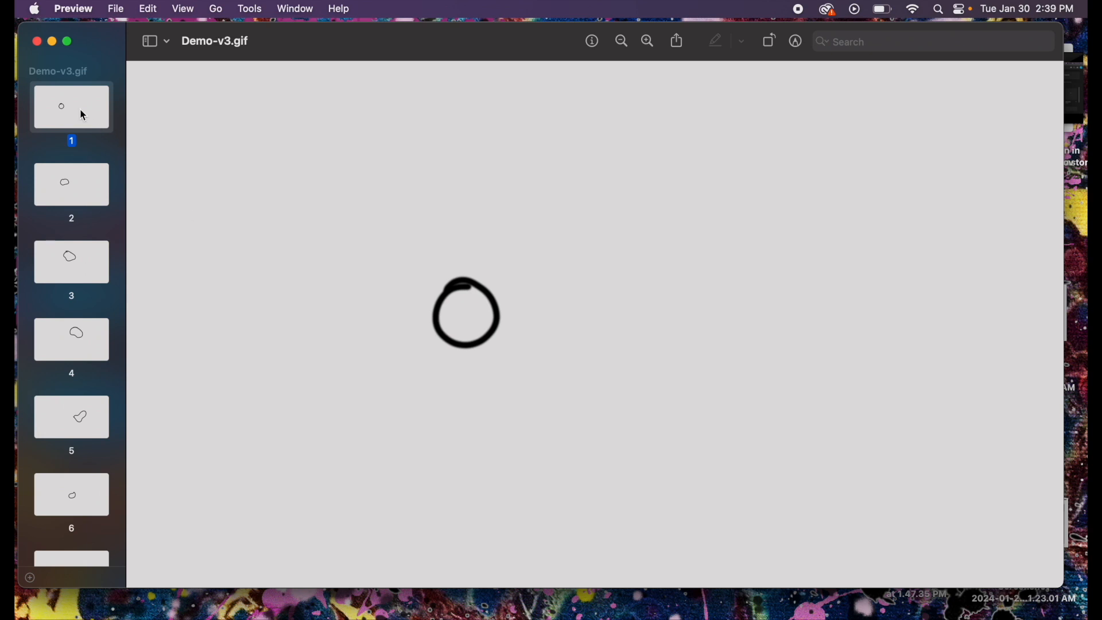
{"action": "scroll", "coordinate": [72, 307], "scroll_direction": "down", "scroll_amount": 3}
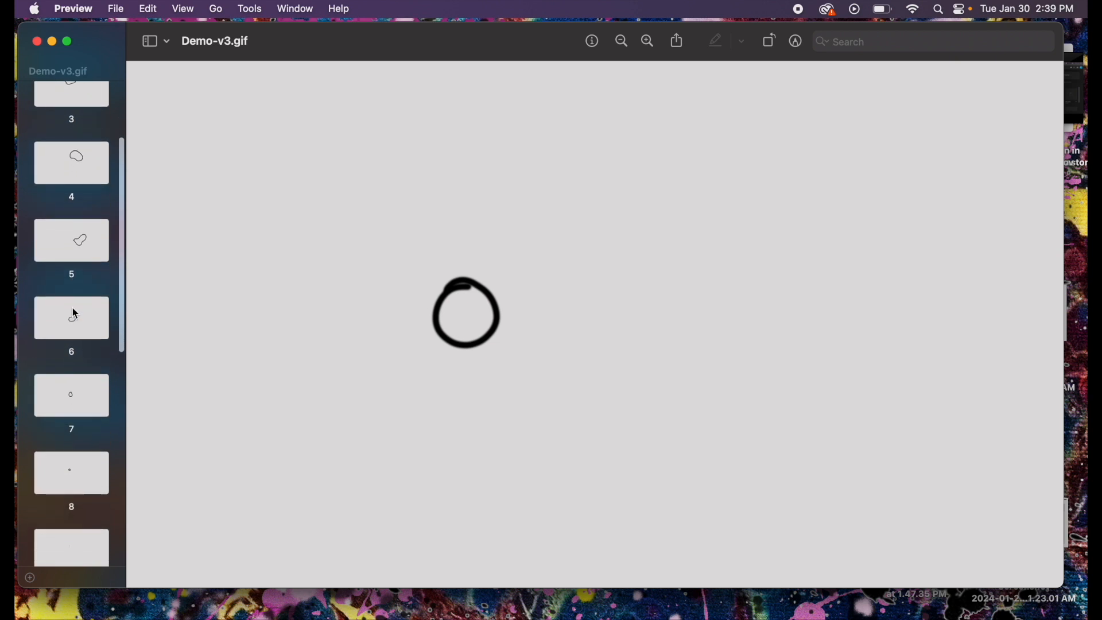
{"action": "scroll", "coordinate": [72, 308], "scroll_direction": "down", "scroll_amount": 9}
{"action": "scroll", "coordinate": [72, 308], "scroll_direction": "up", "scroll_amount": 10}
{"action": "scroll", "coordinate": [72, 308], "scroll_direction": "up", "scroll_amount": 2}
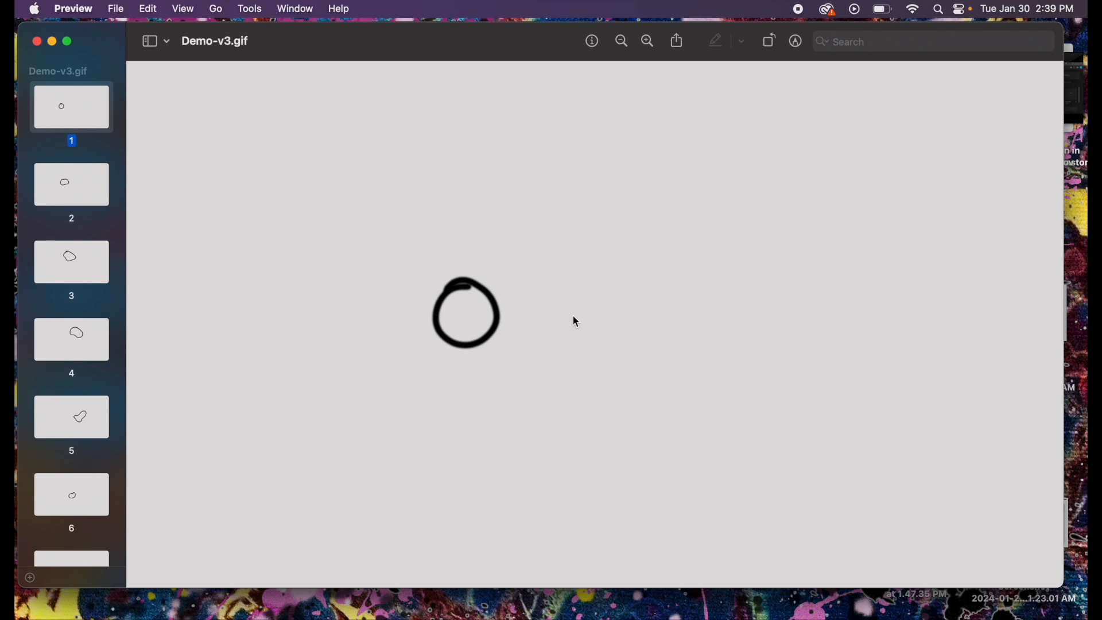
Switch to the GIPHY page in Safari and open the Practice collection from the account's profile
{"action": "left_click", "coordinate": [975, 617]}
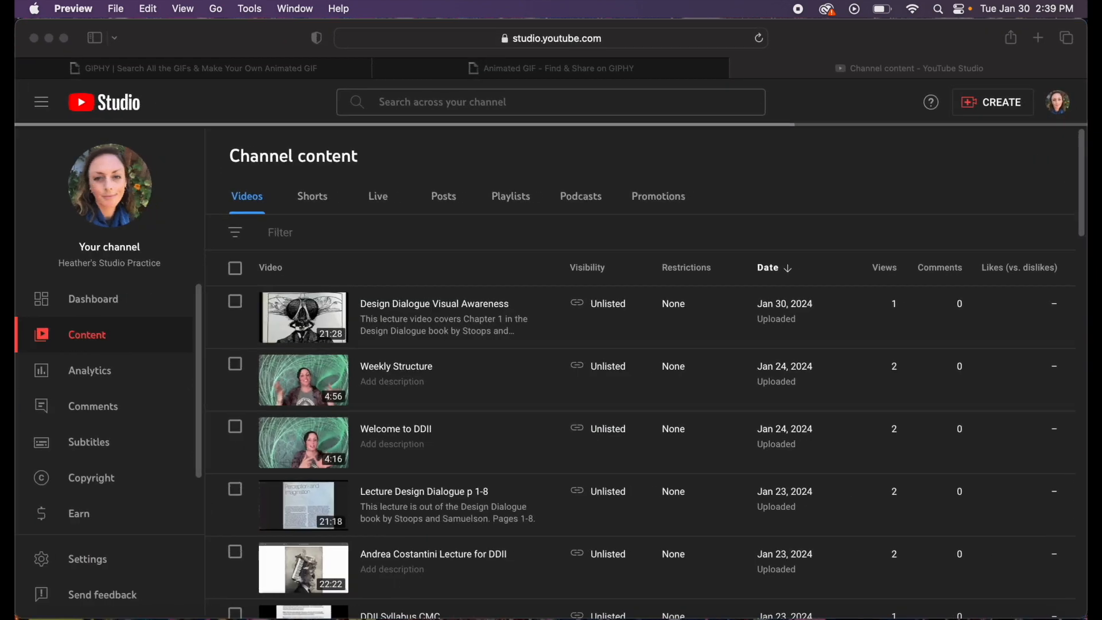
{"action": "left_click", "coordinate": [425, 74]}
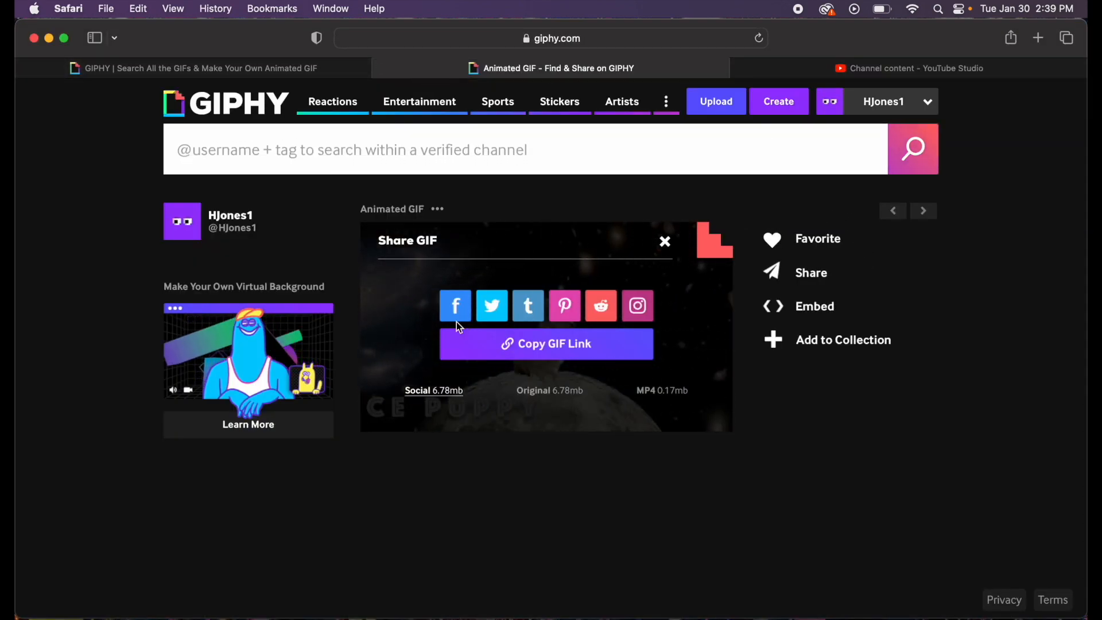
{"action": "left_click", "coordinate": [224, 70]}
{"action": "left_click", "coordinate": [519, 70]}
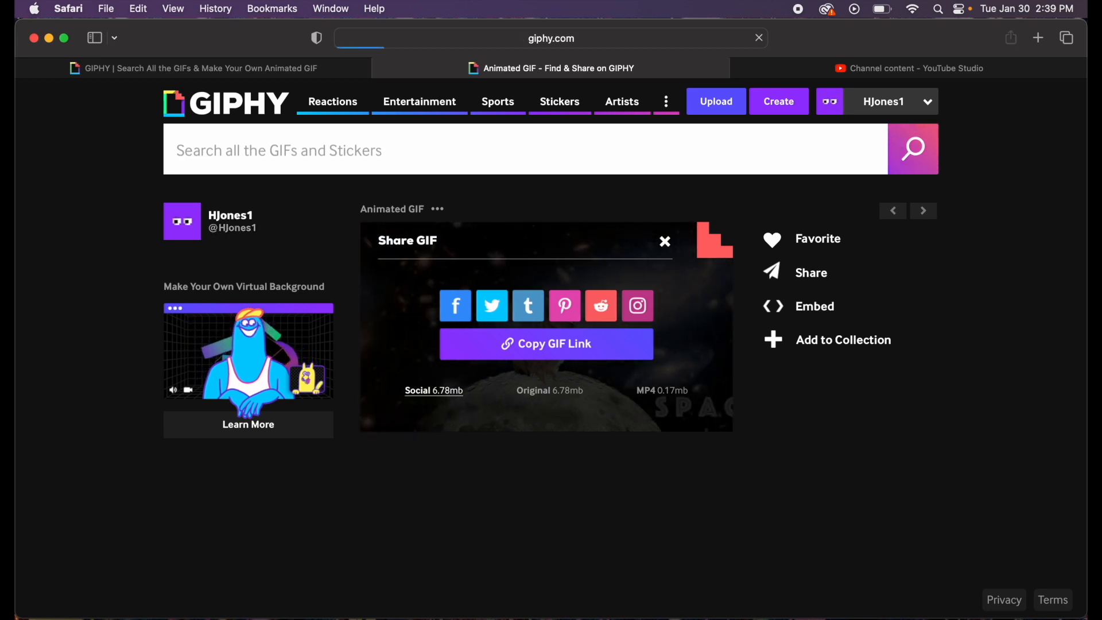
{"action": "left_click", "coordinate": [232, 219]}
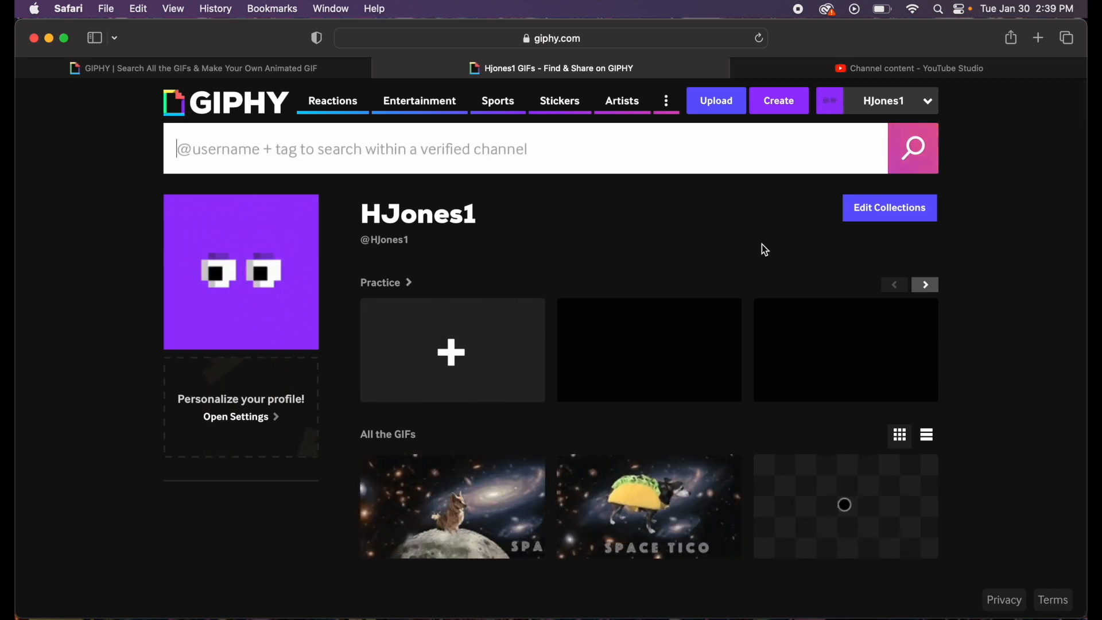
{"action": "left_click", "coordinate": [386, 284]}
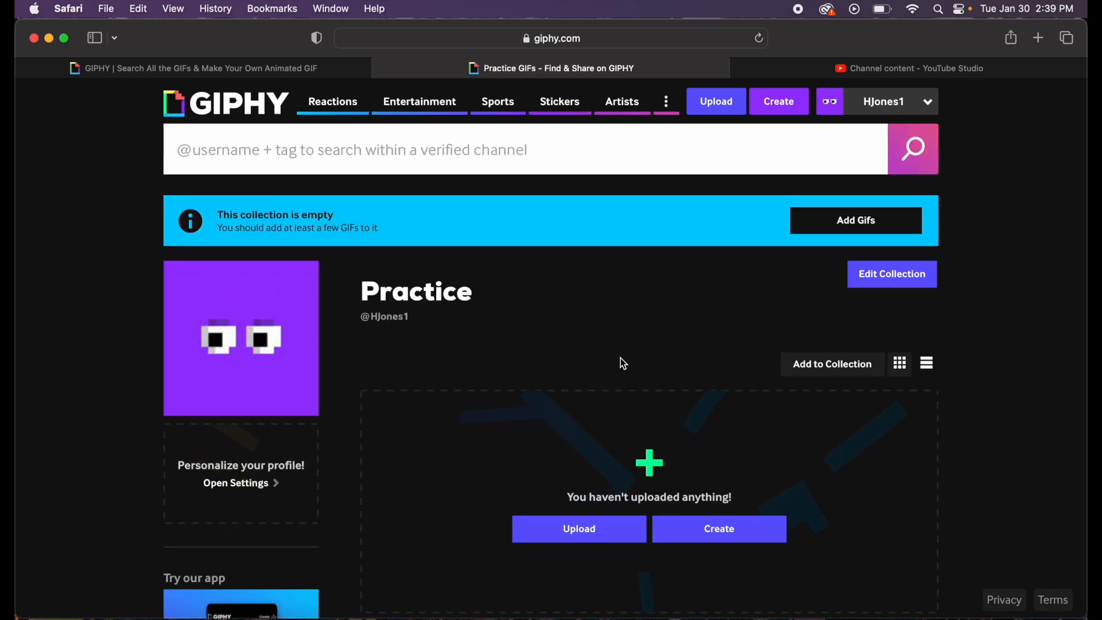
Start a GIF upload from the Practice collection and choose Demo-v3.gif from the Animation folder
{"action": "scroll", "coordinate": [419, 327], "scroll_direction": "down", "scroll_amount": 3}
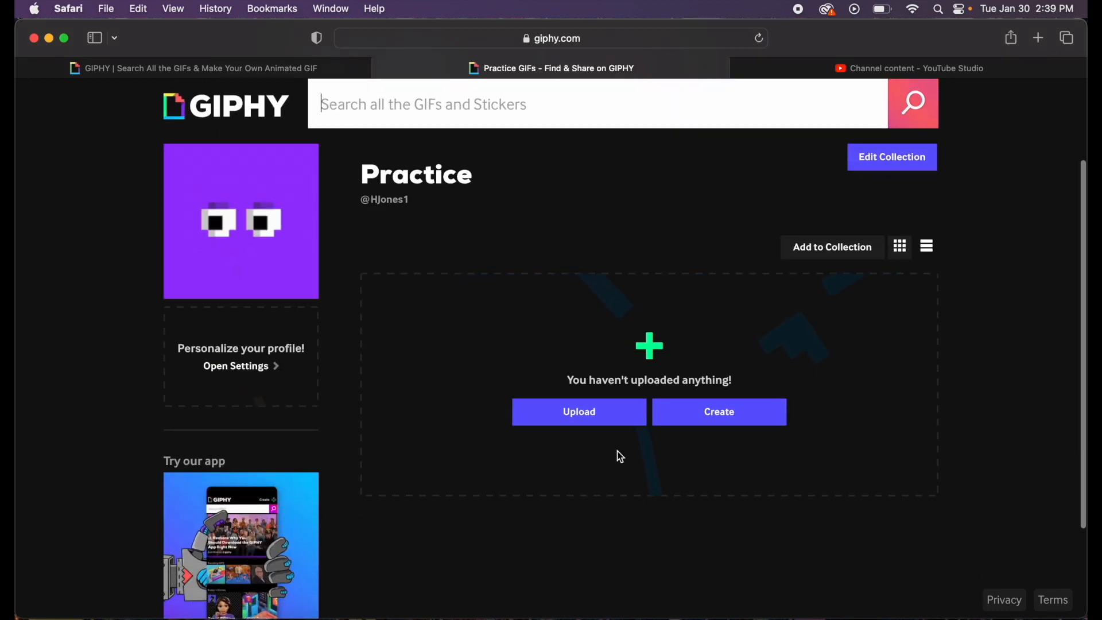
{"action": "left_click", "coordinate": [596, 410]}
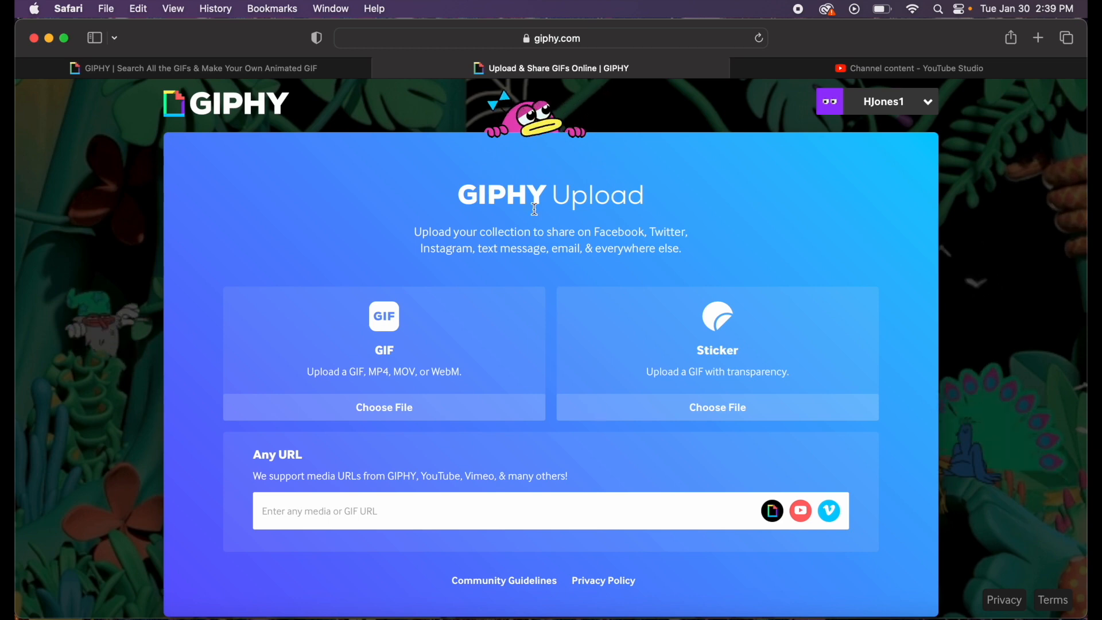
{"action": "left_click", "coordinate": [401, 408]}
{"action": "double_click", "coordinate": [602, 257]}
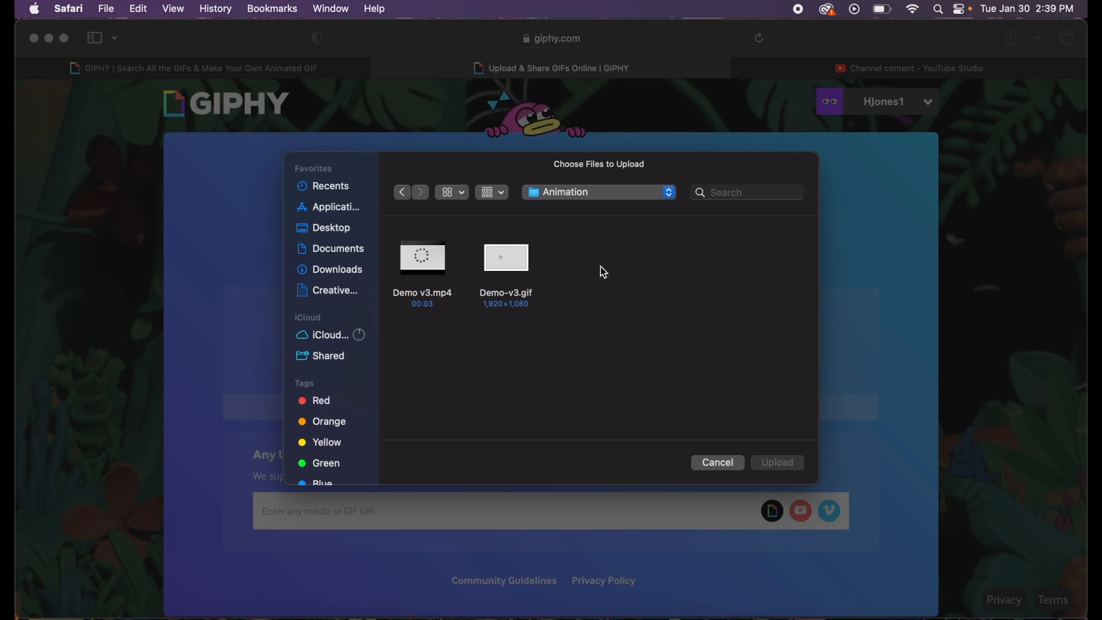
{"action": "double_click", "coordinate": [522, 256]}
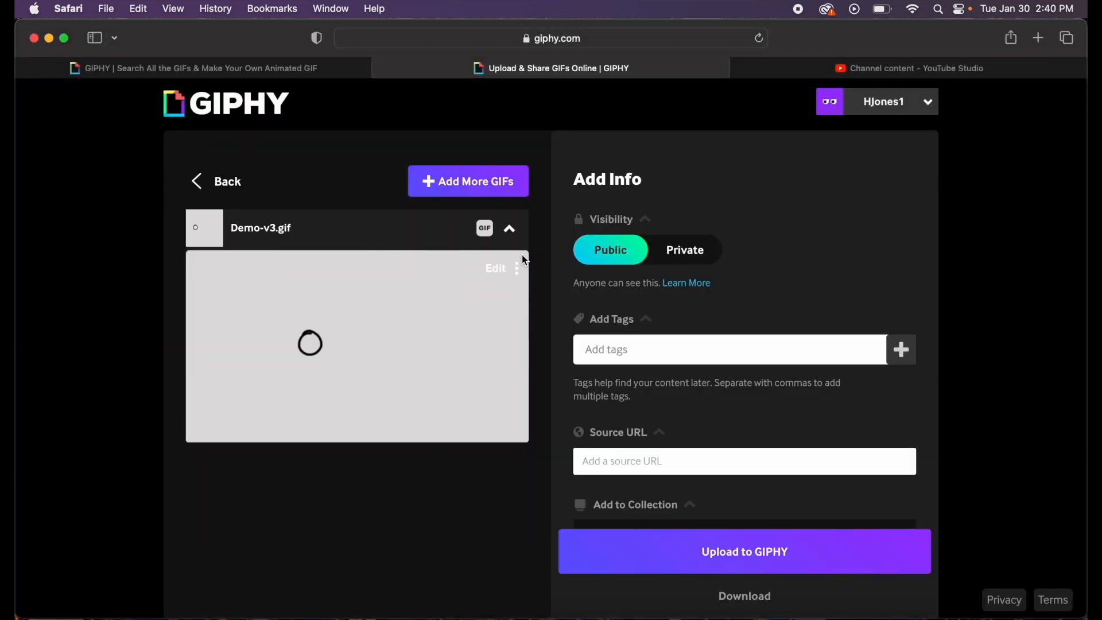
Add the tag "blob burst" to the GIF and upload it publicly to GIPHY in the Practice collection
{"action": "left_click", "coordinate": [654, 358]}
{"action": "type", "text": "blob burst"}
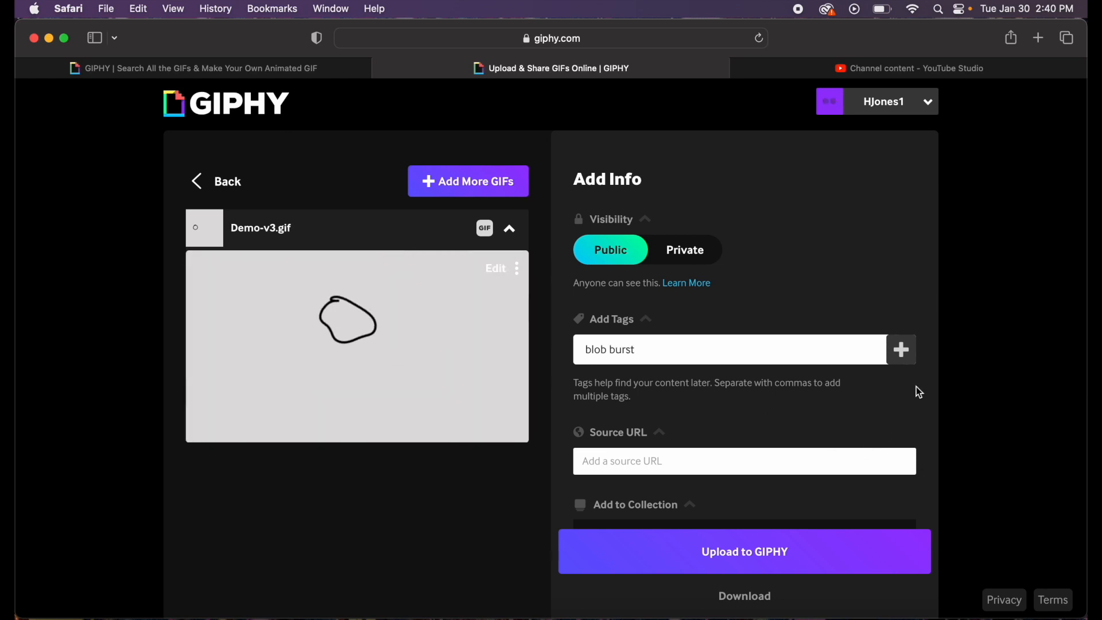
{"action": "left_click", "coordinate": [904, 356]}
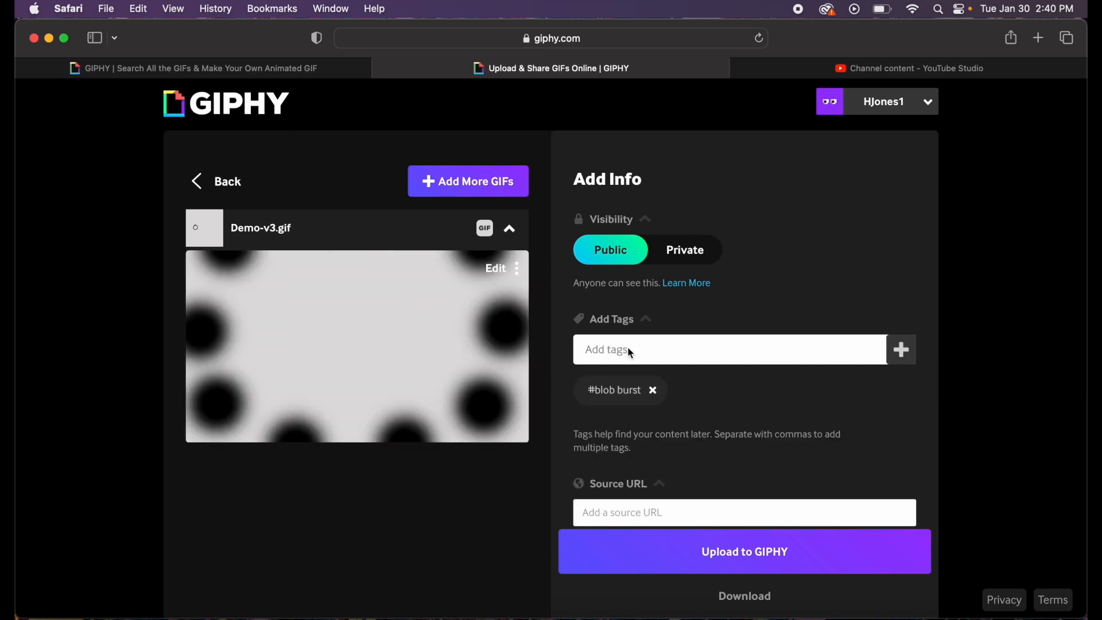
{"action": "scroll", "coordinate": [741, 493], "scroll_direction": "down", "scroll_amount": 3}
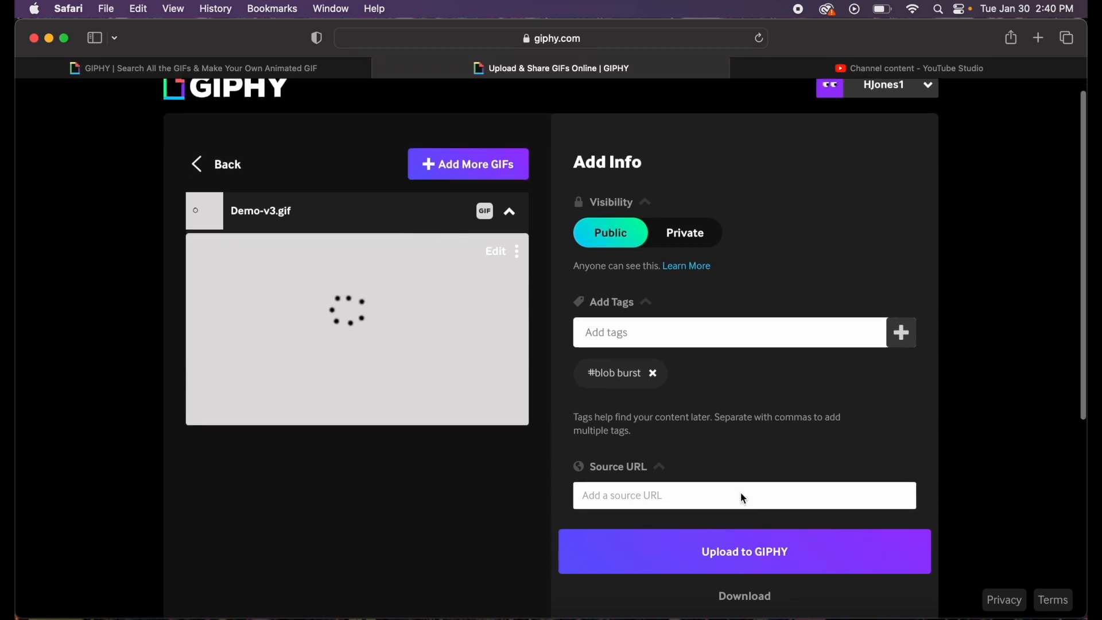
{"action": "scroll", "coordinate": [744, 498], "scroll_direction": "down", "scroll_amount": 5}
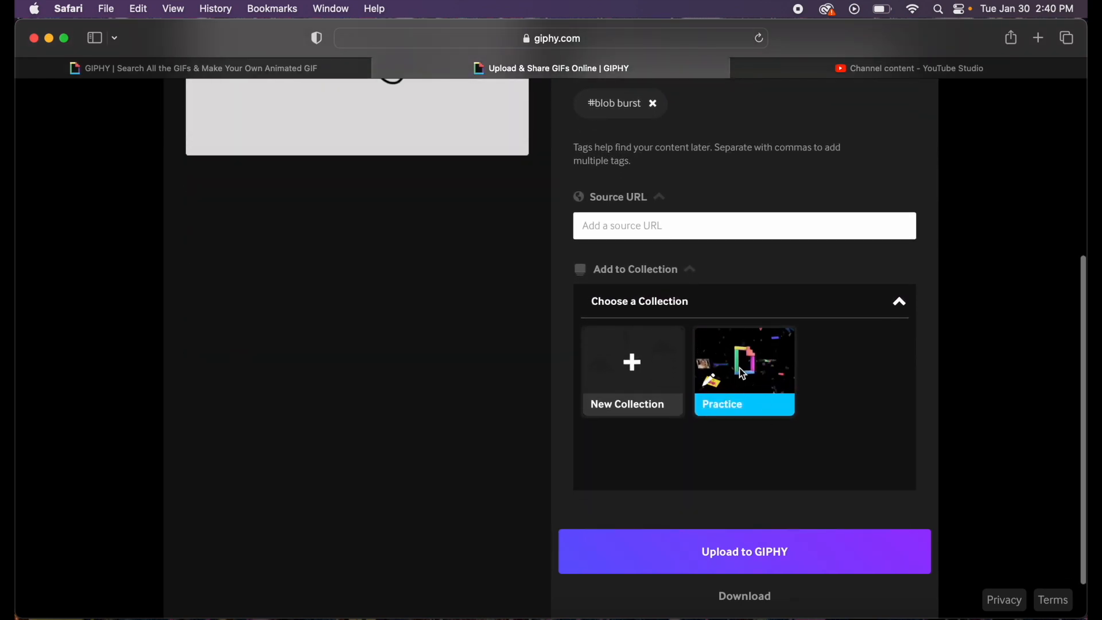
{"action": "left_click", "coordinate": [755, 556]}
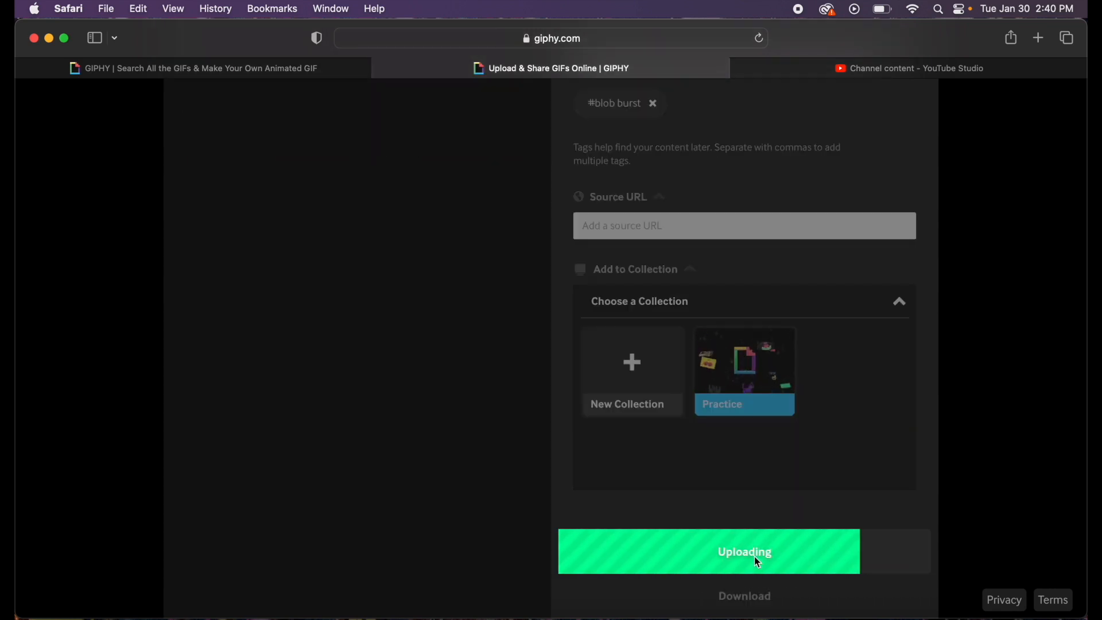